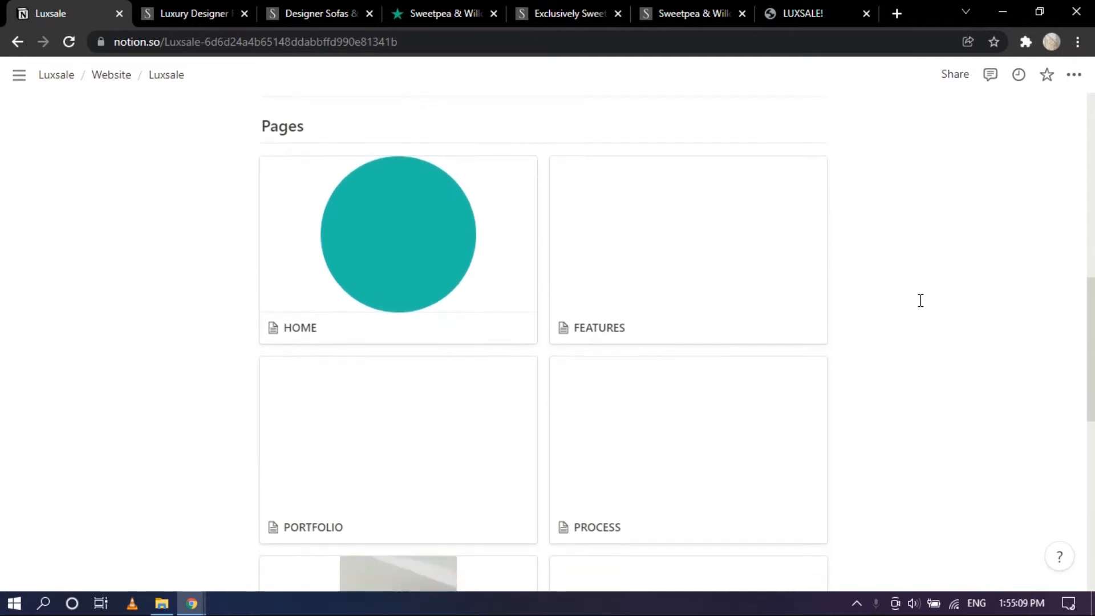
Examine the page gallery and the site properties of the Luxsale entry in Notion
scroll(885, 308, "down", 2)
scroll(881, 309, "down", 5)
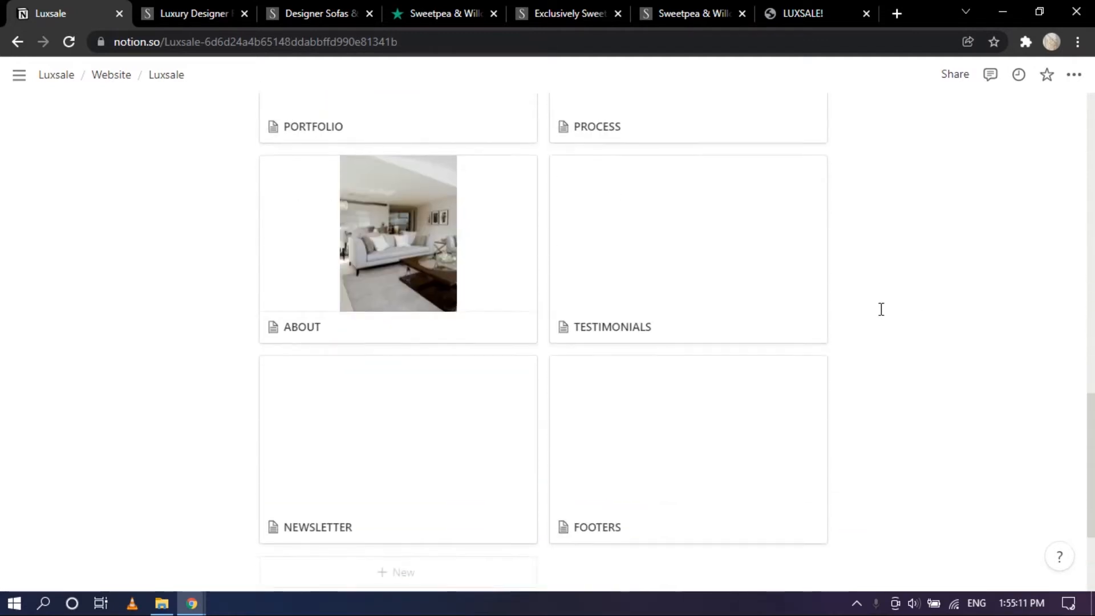
scroll(881, 309, "down", 3)
scroll(880, 308, "up", 4)
scroll(904, 313, "up", 10)
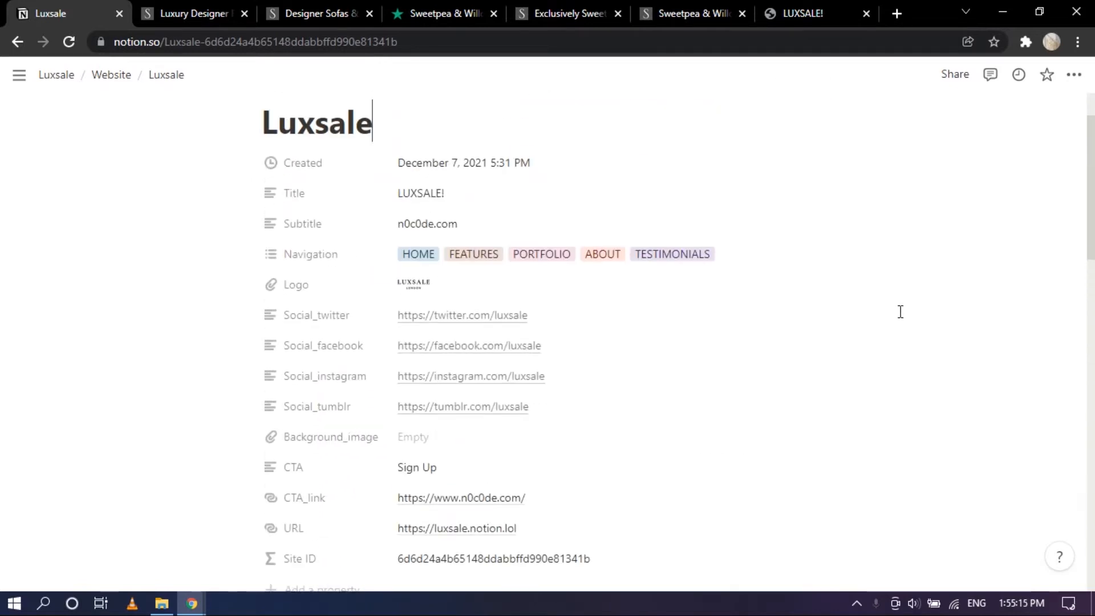
Browse the published Luxsale site's sections and compare them with the Luxsale entry's properties and page gallery in Notion
left_click(810, 12)
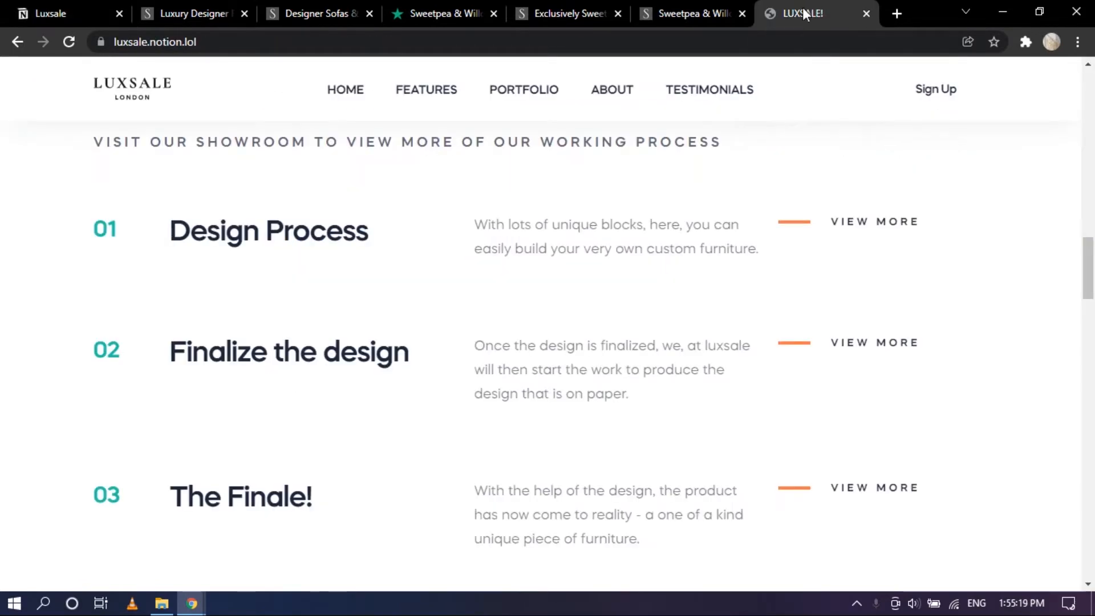
scroll(698, 295, "up", 7)
scroll(698, 295, "up", 10)
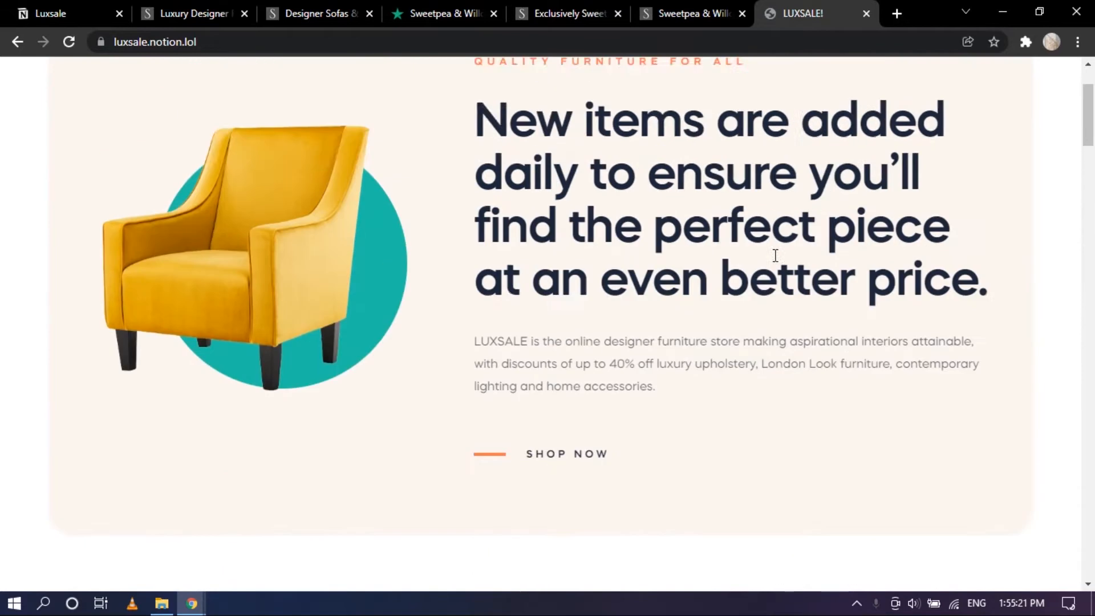
scroll(670, 316, "down", 10)
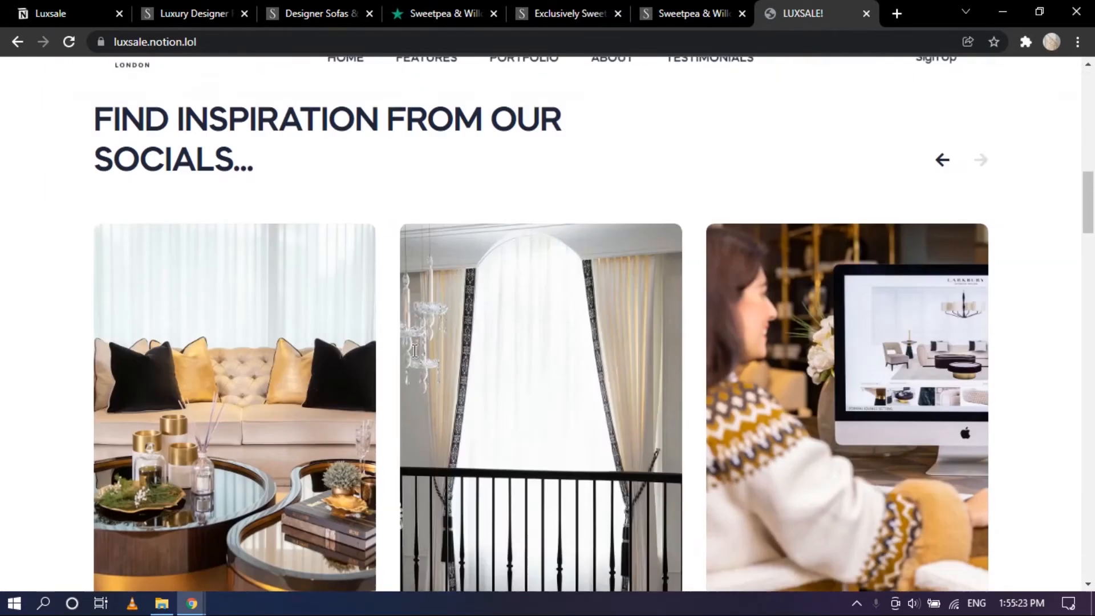
scroll(381, 315, "down", 14)
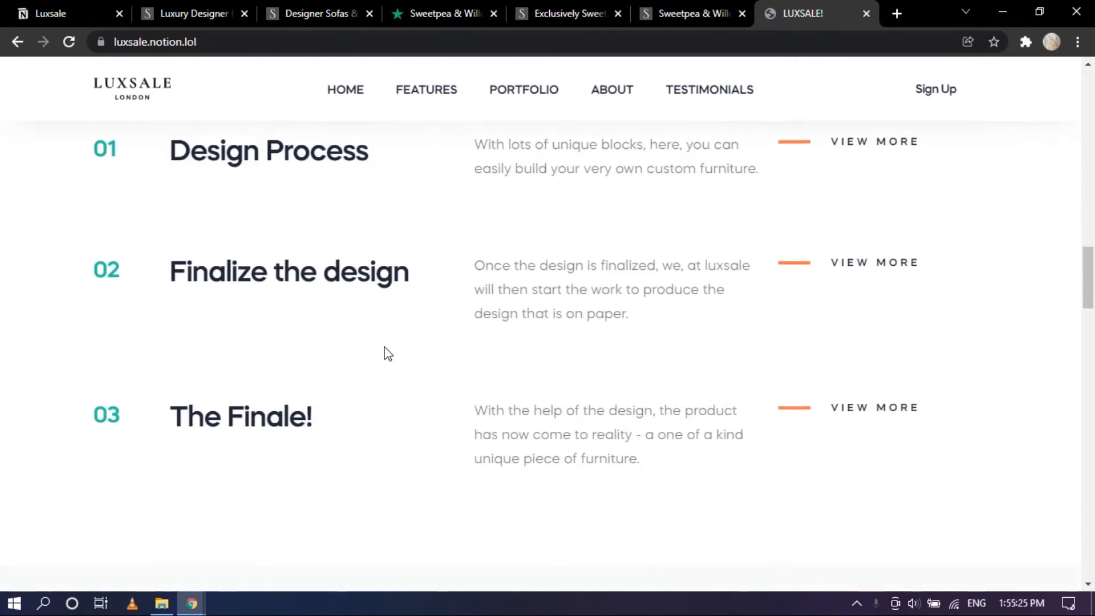
scroll(491, 354, "down", 5)
scroll(519, 354, "up", 4)
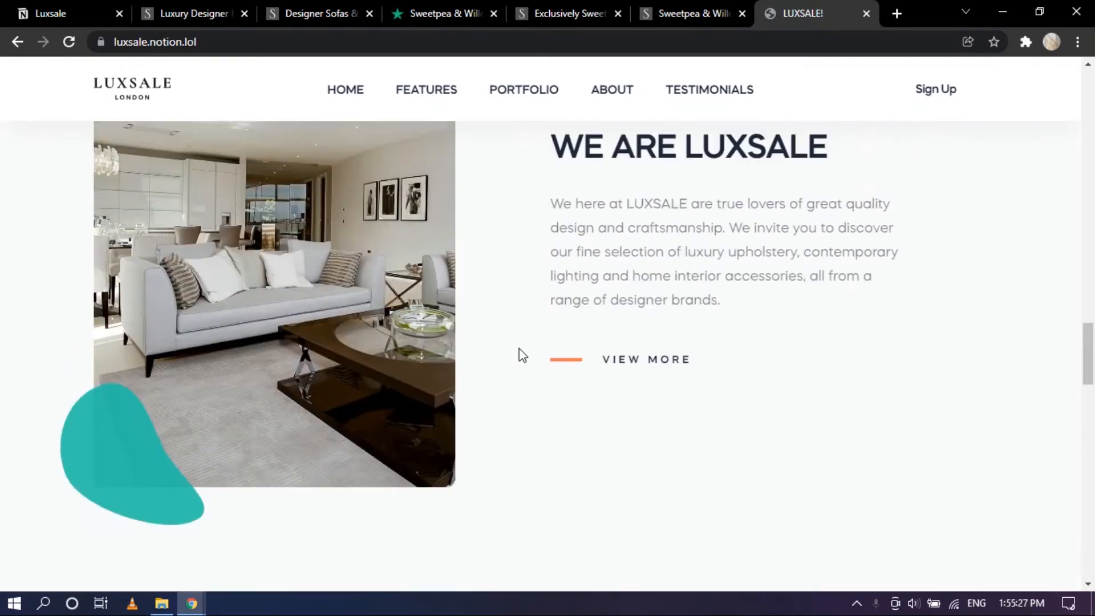
left_click(97, 8)
scroll(689, 232, "down", 7)
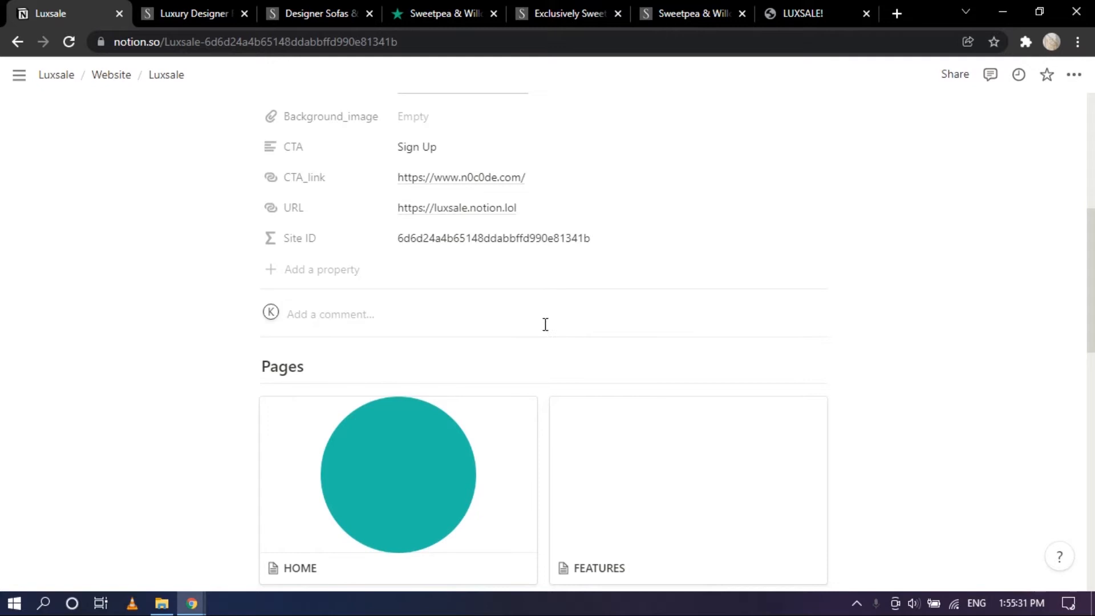
left_click(810, 13)
scroll(631, 326, "up", 4)
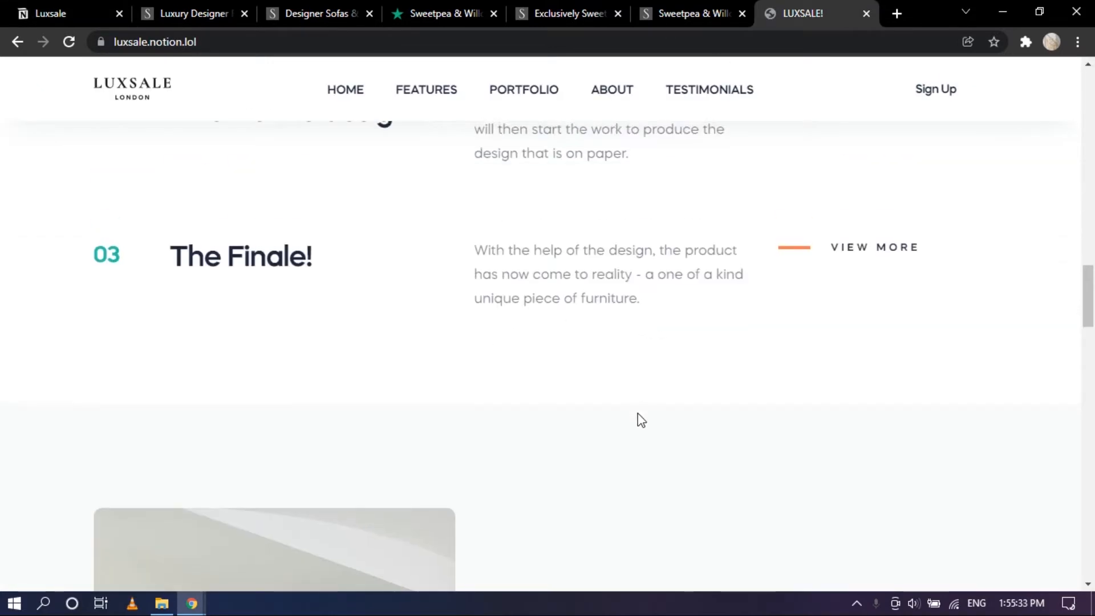
scroll(643, 409, "down", 5)
Return to Notion, duplicate the private Luxsale page and open the copy with the sidebar collapsed
left_click(74, 4)
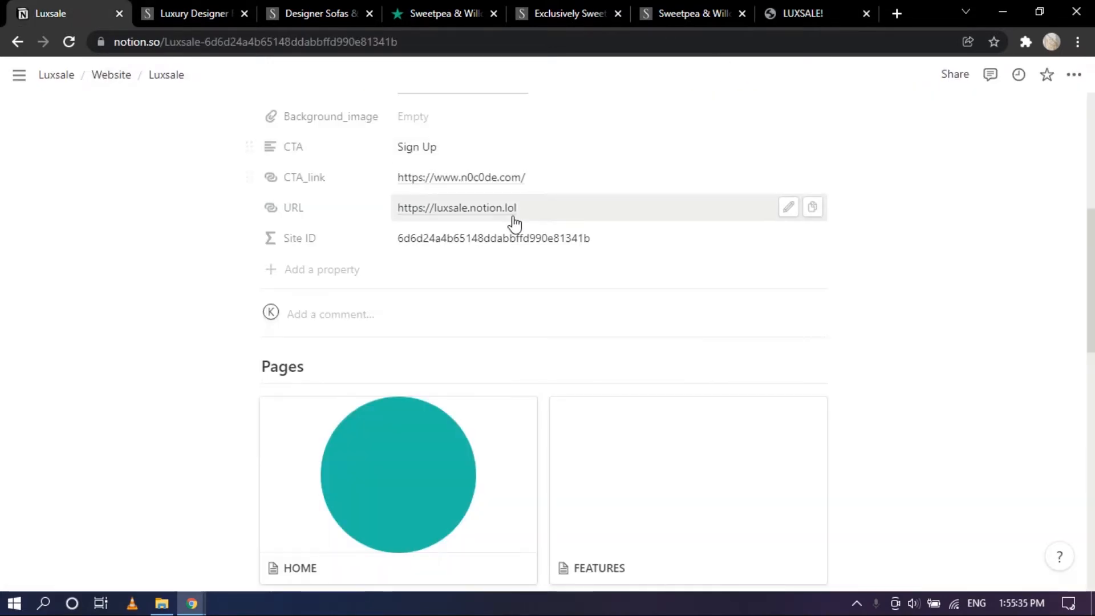
left_click(19, 75)
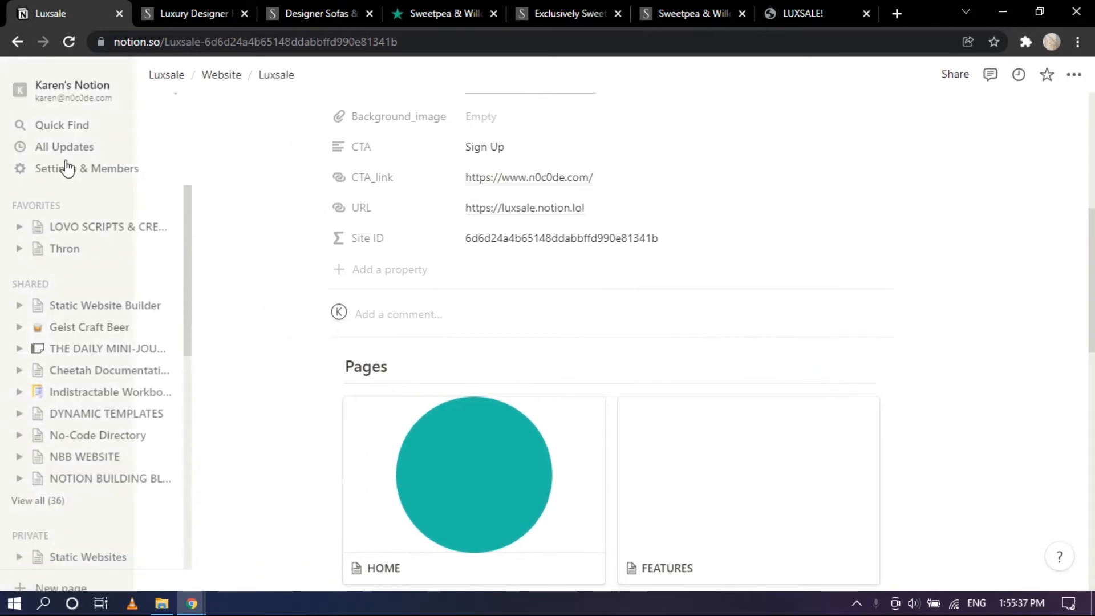
scroll(114, 296, "down", 5)
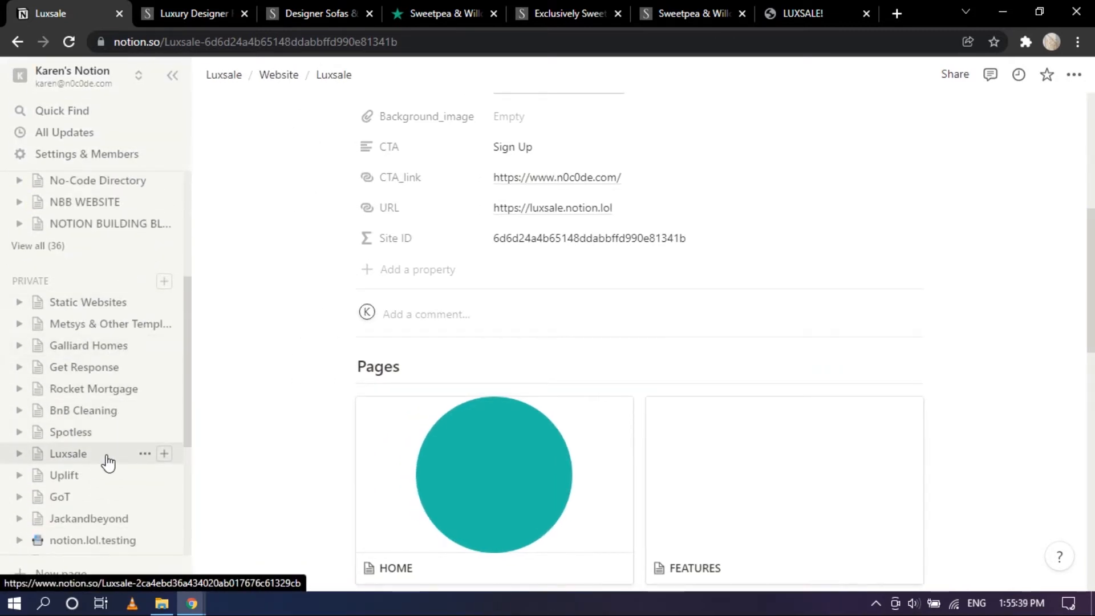
left_click(52, 453)
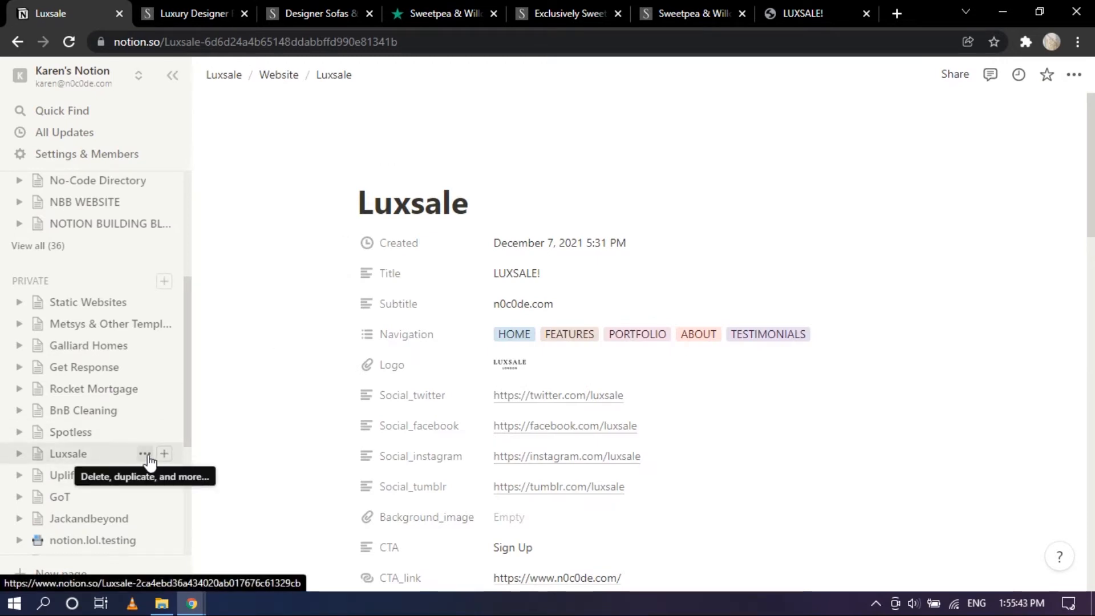
left_click(145, 454)
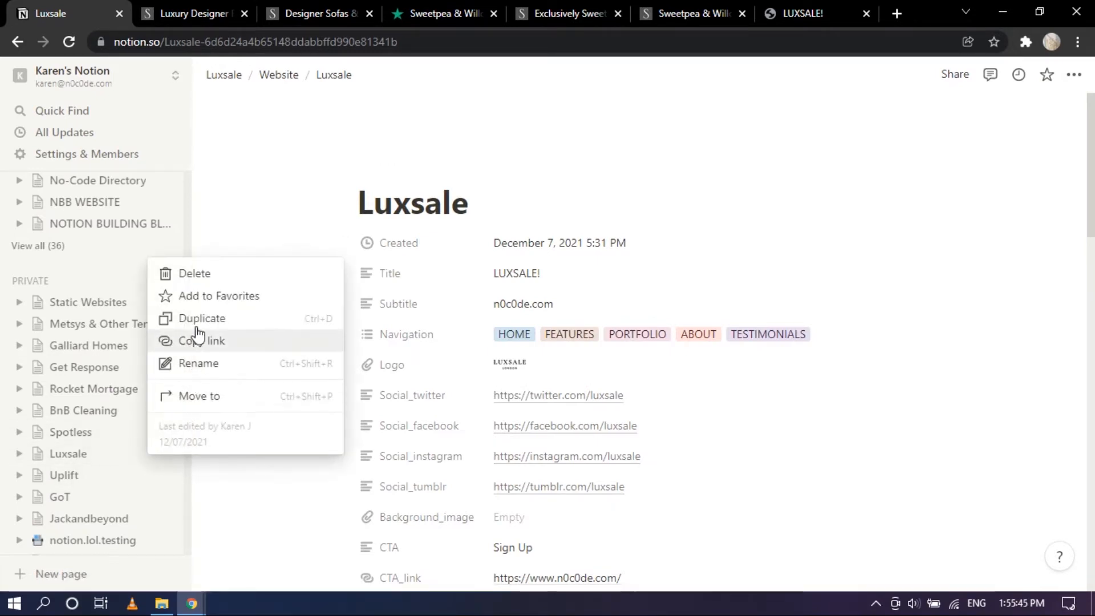
left_click(202, 318)
left_click(57, 474)
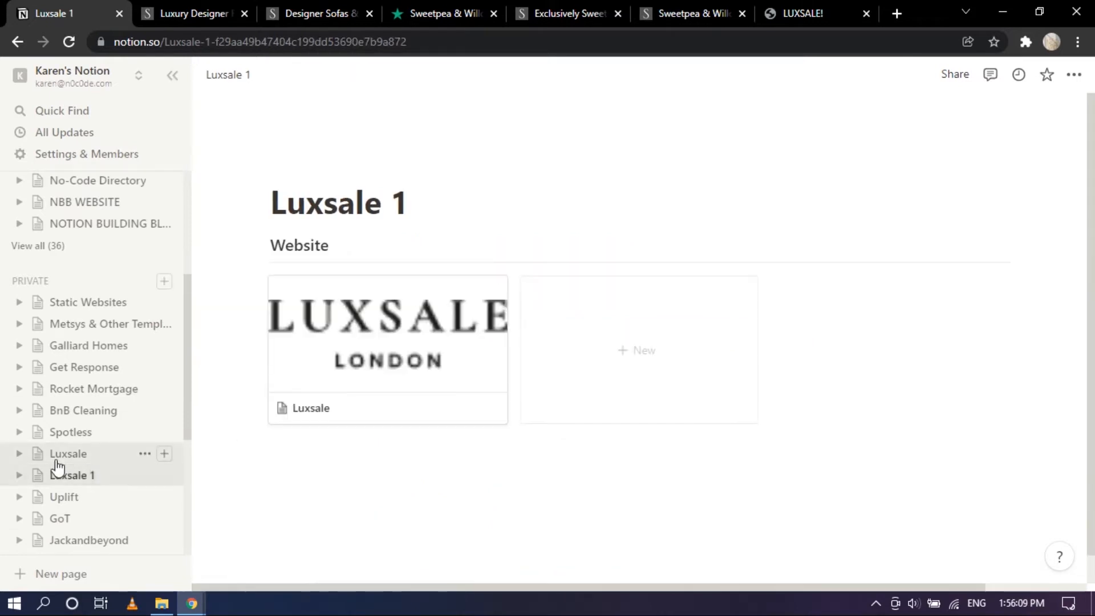
scroll(114, 272, "up", 2)
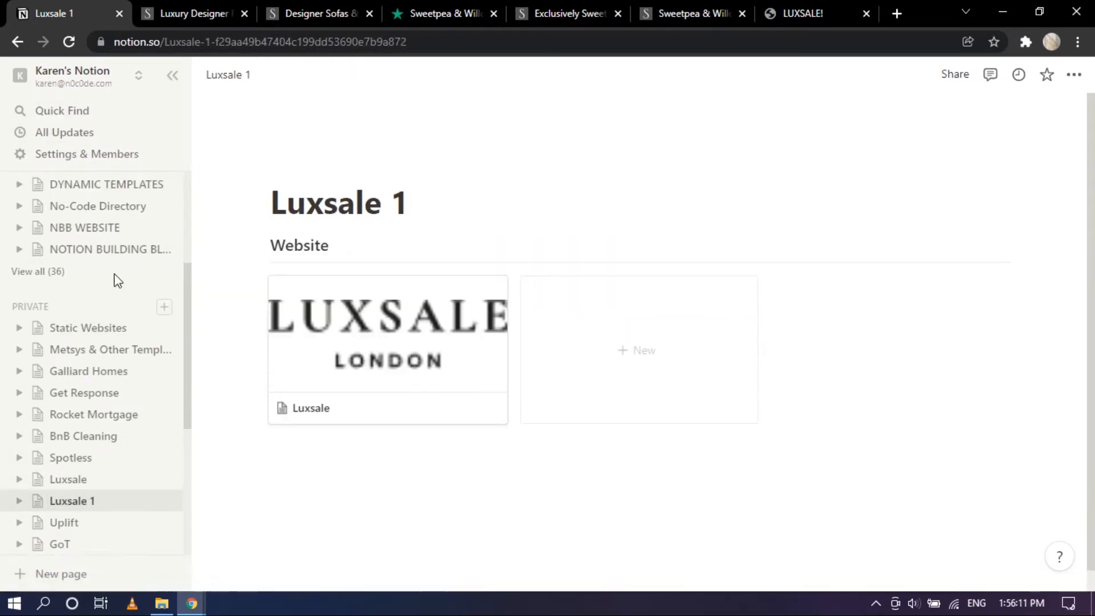
left_click(172, 76)
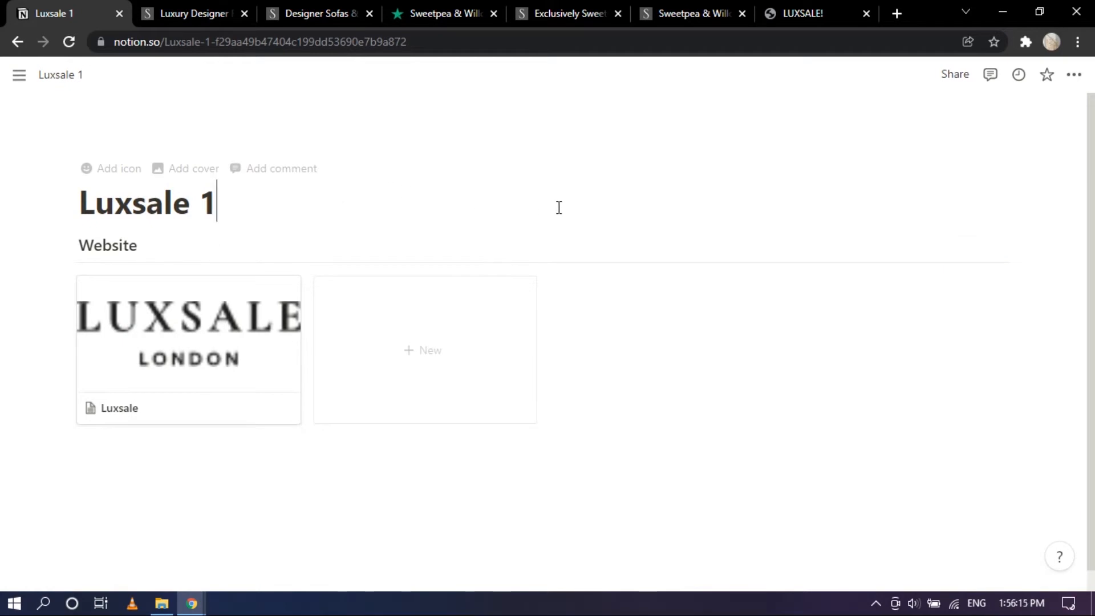
Look over the Sweetpea & Willow handmade-in-London web page and rename the duplicated Notion page "Sweetpea & Willow"
left_click(559, 3)
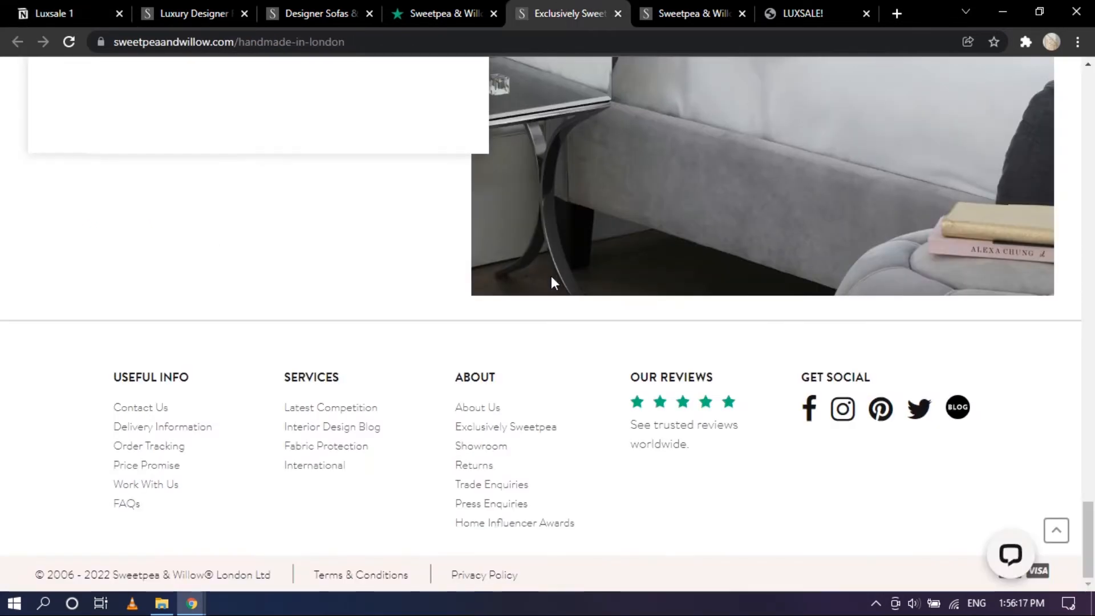
scroll(551, 275, "up", 10)
scroll(554, 293, "up", 20)
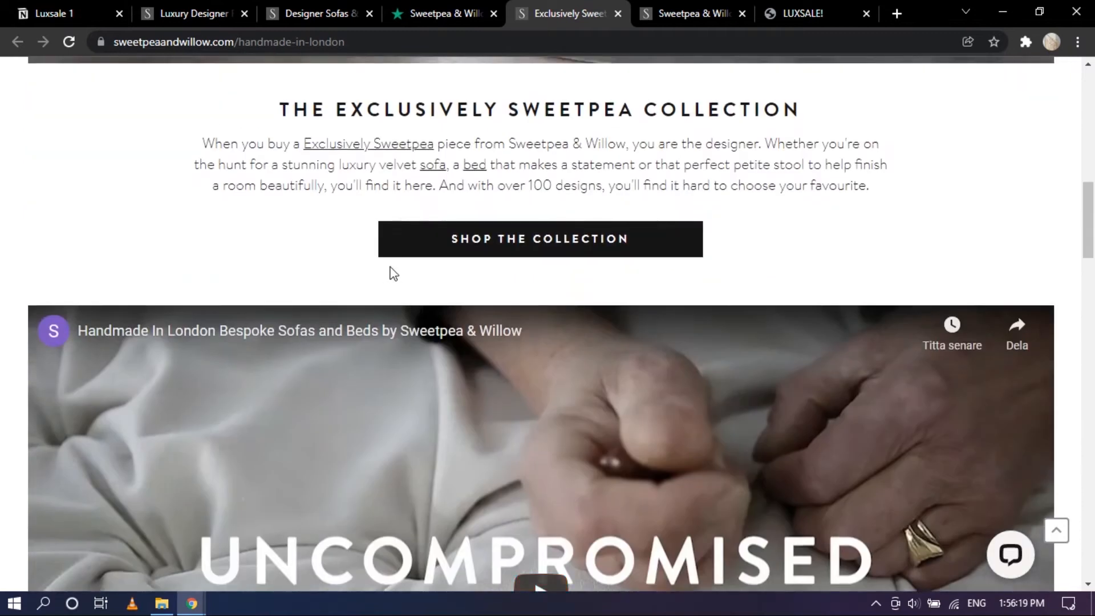
scroll(383, 174, "up", 6)
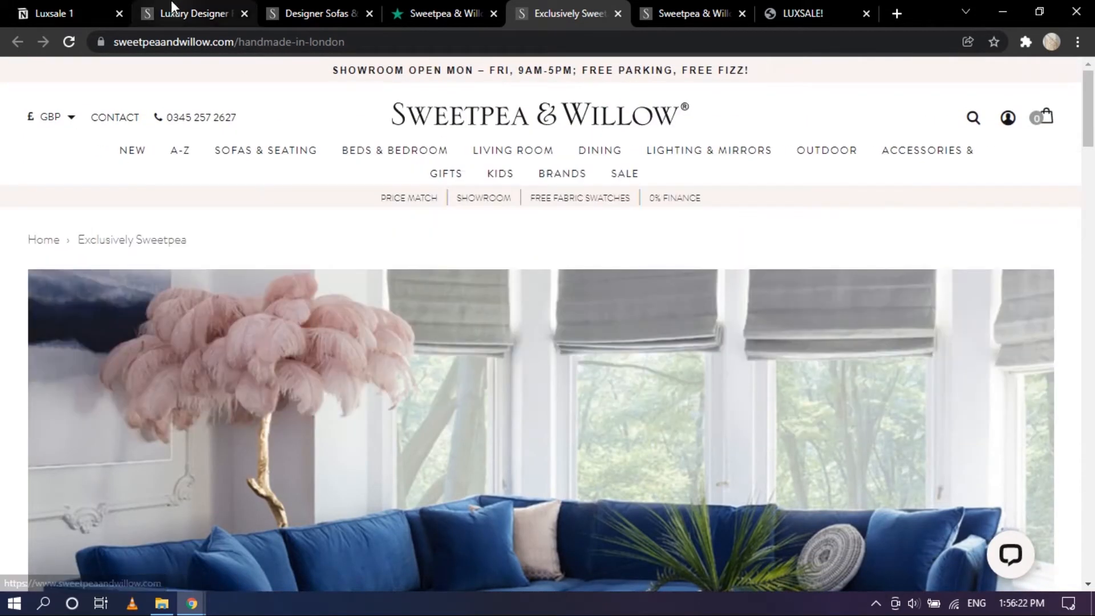
left_click(85, 8)
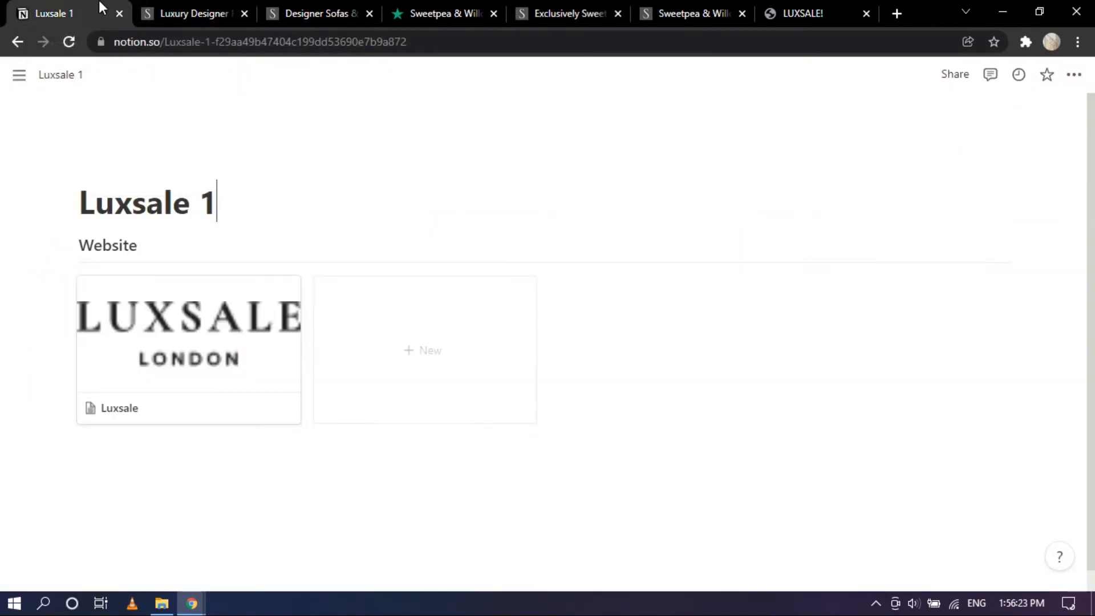
triple_click(182, 192)
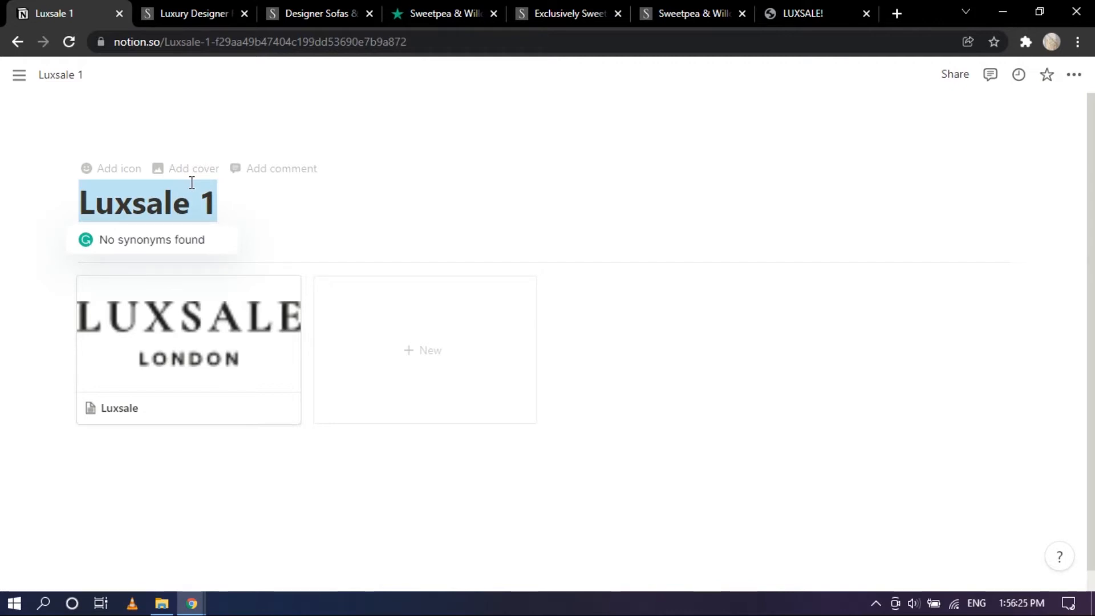
type("Sweetpea & Willow")
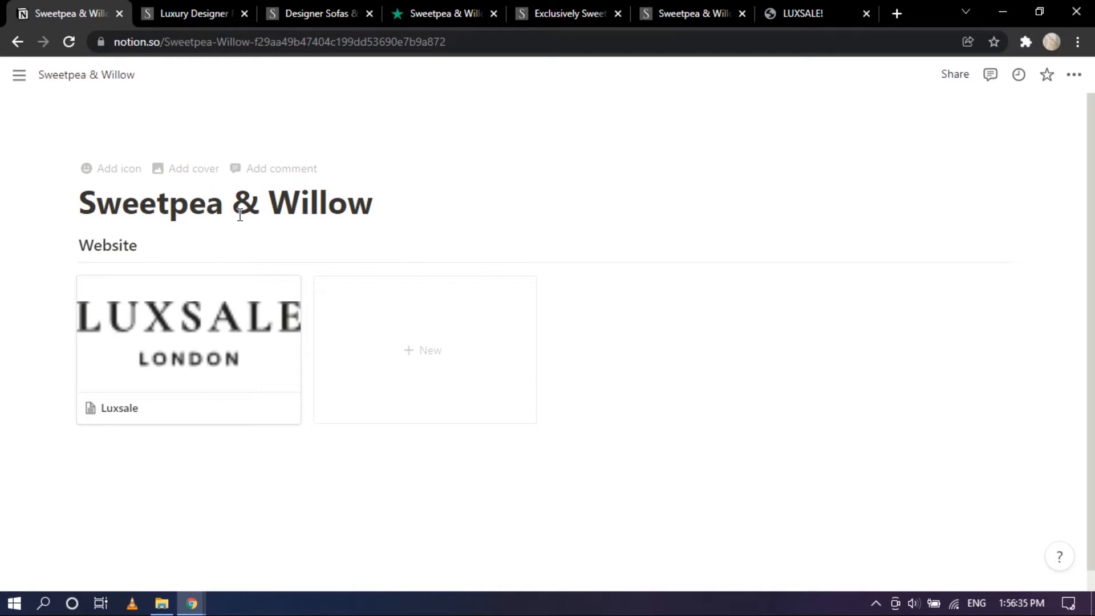
Copy the new page name, open the Luxsale website entry as a full page and rename it "Sweetpea & Willow"
triple_click(291, 207)
key("ctrl+c")
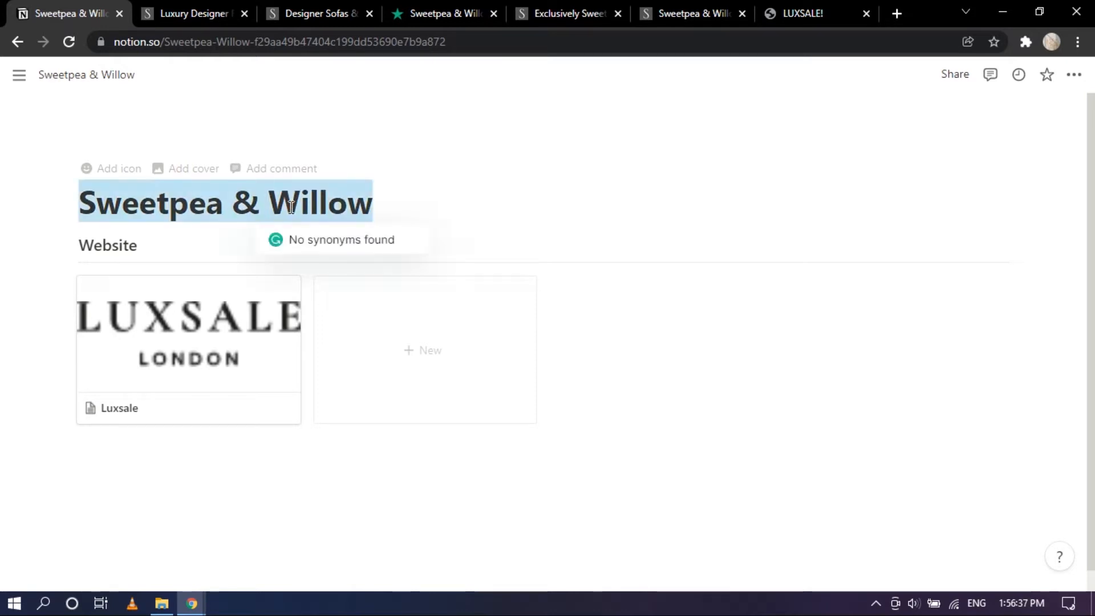
left_click(422, 201)
left_click(164, 372)
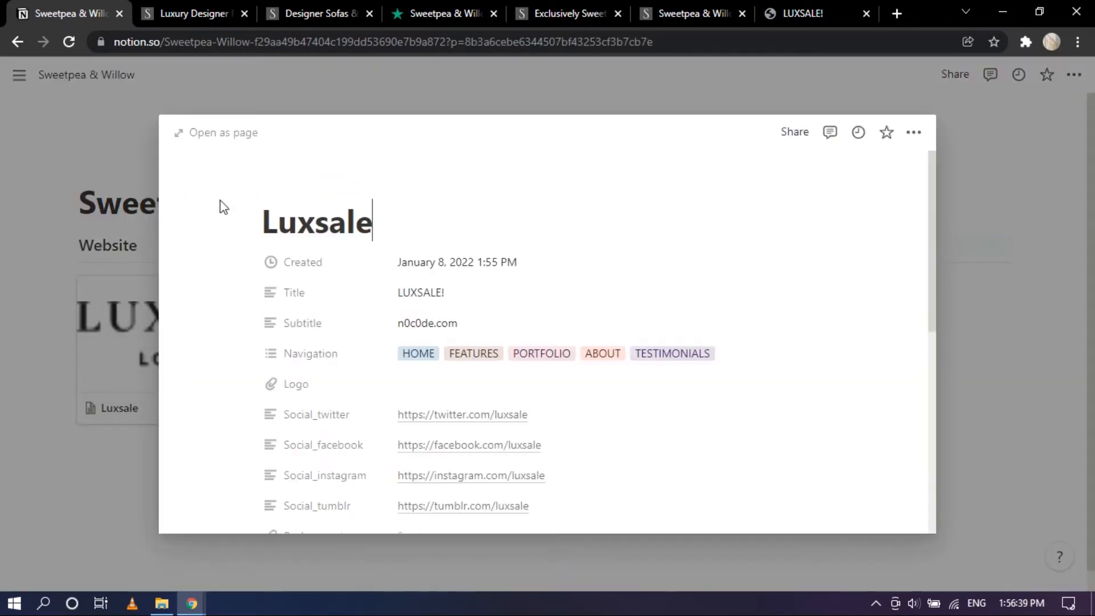
left_click(216, 137)
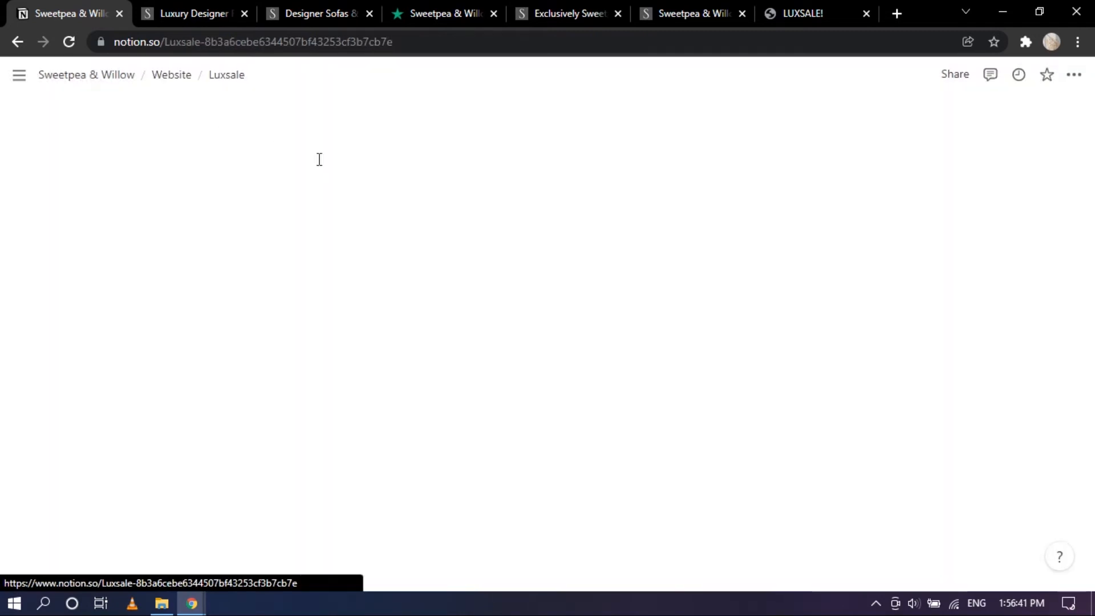
double_click(317, 205)
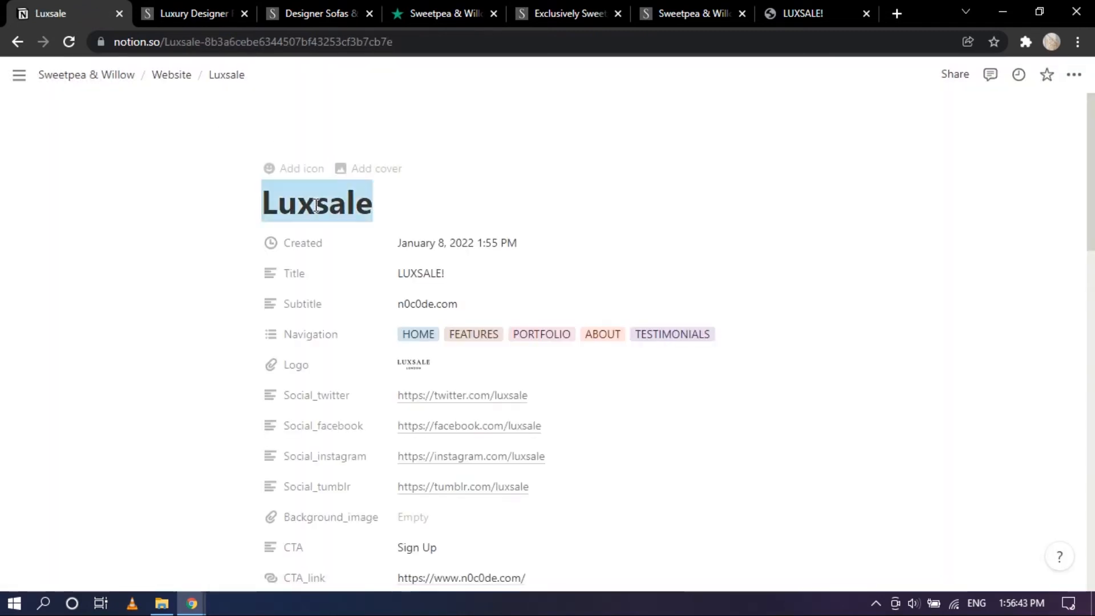
key("ctrl+v")
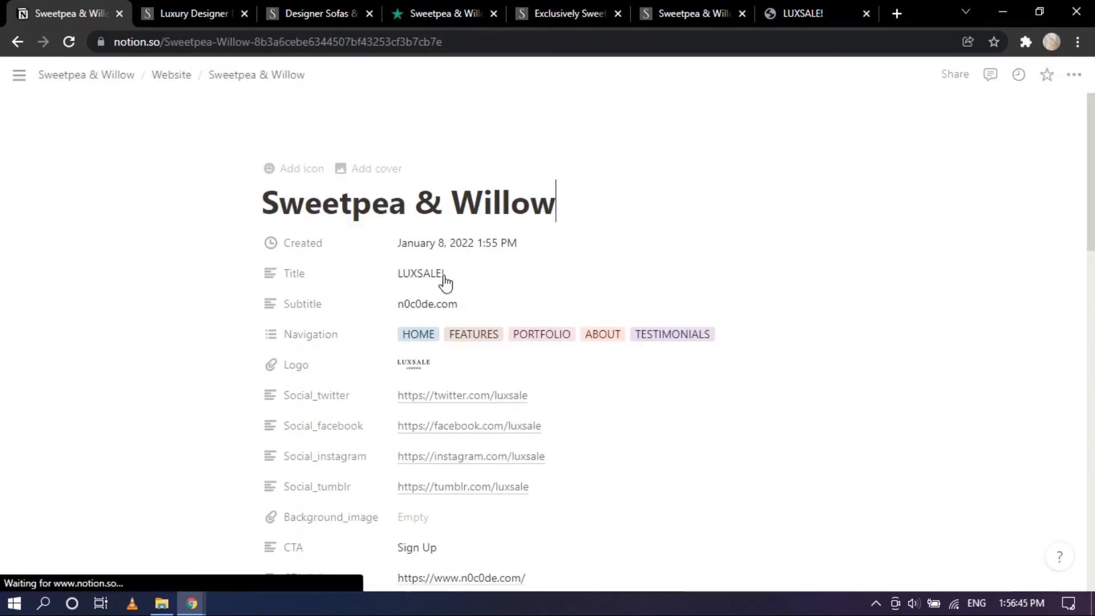
left_click(414, 273)
double_click(414, 273)
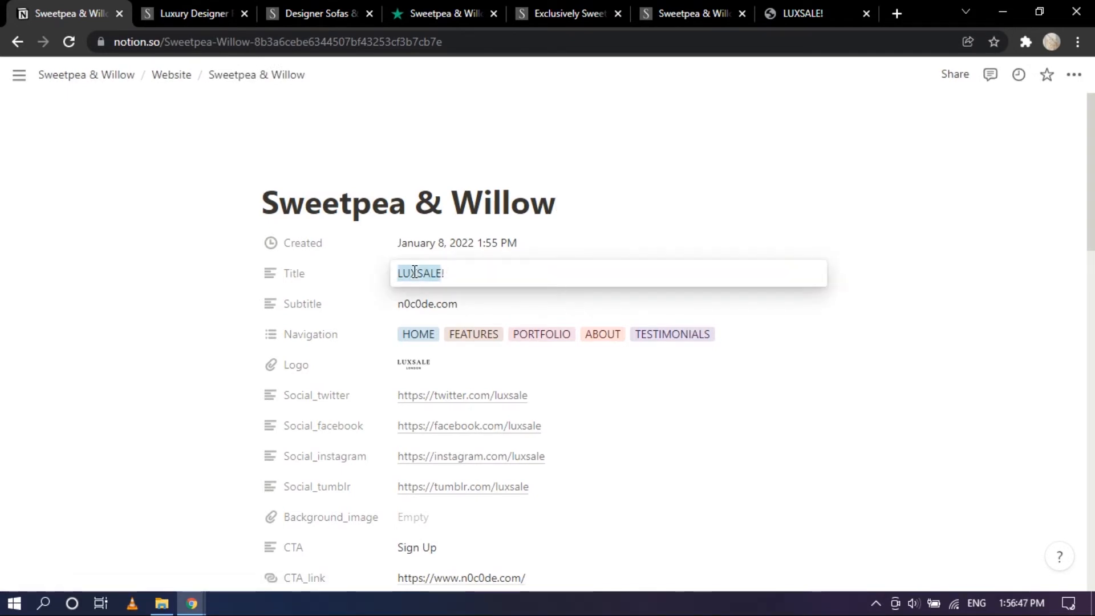
left_click(449, 278)
left_click(321, 279)
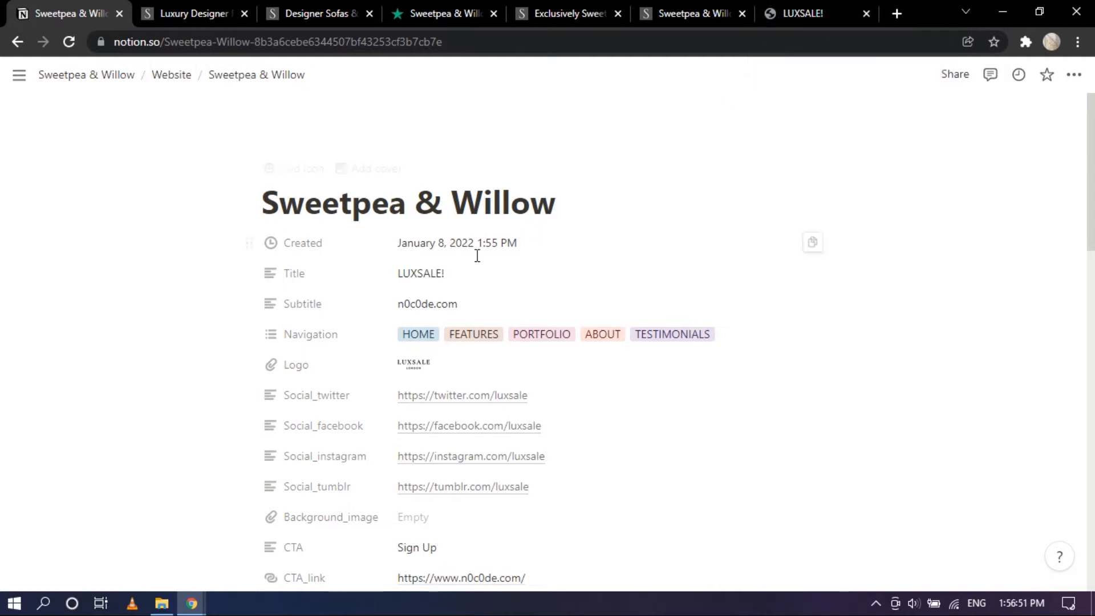
left_click(451, 274)
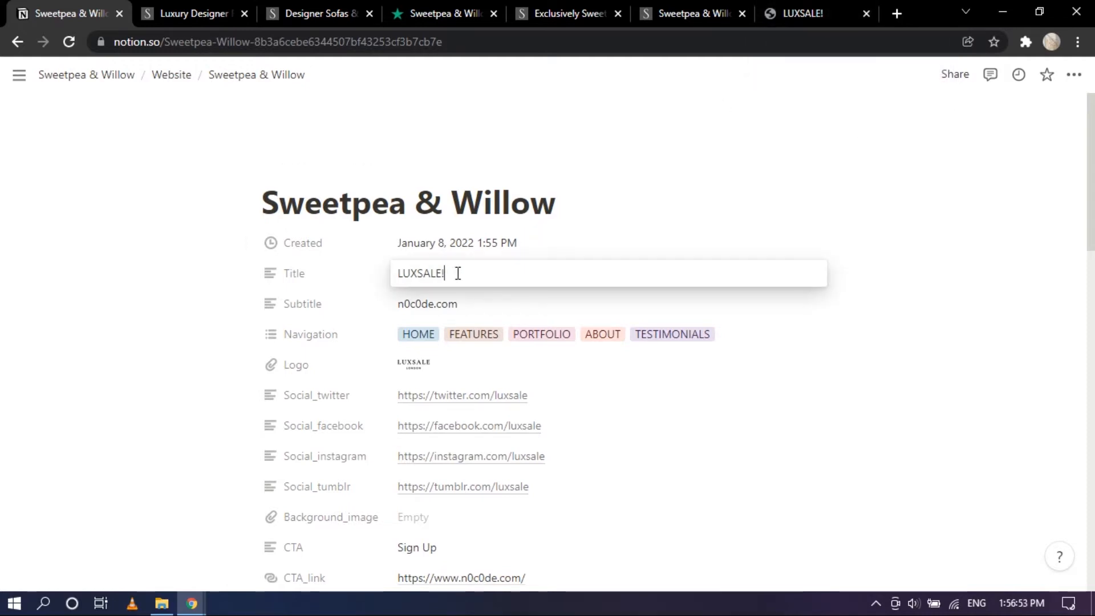
left_click_drag(449, 271, 330, 237)
left_click(279, 207)
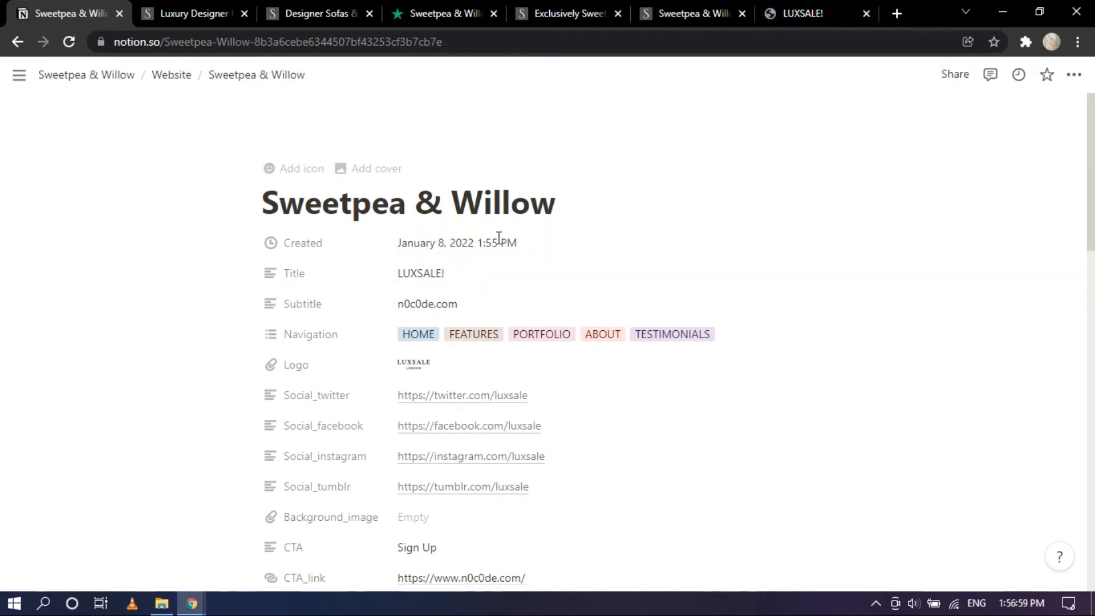
Replace the entry's Title property with the copied text "Sweetpea & Willow"
left_click(483, 284)
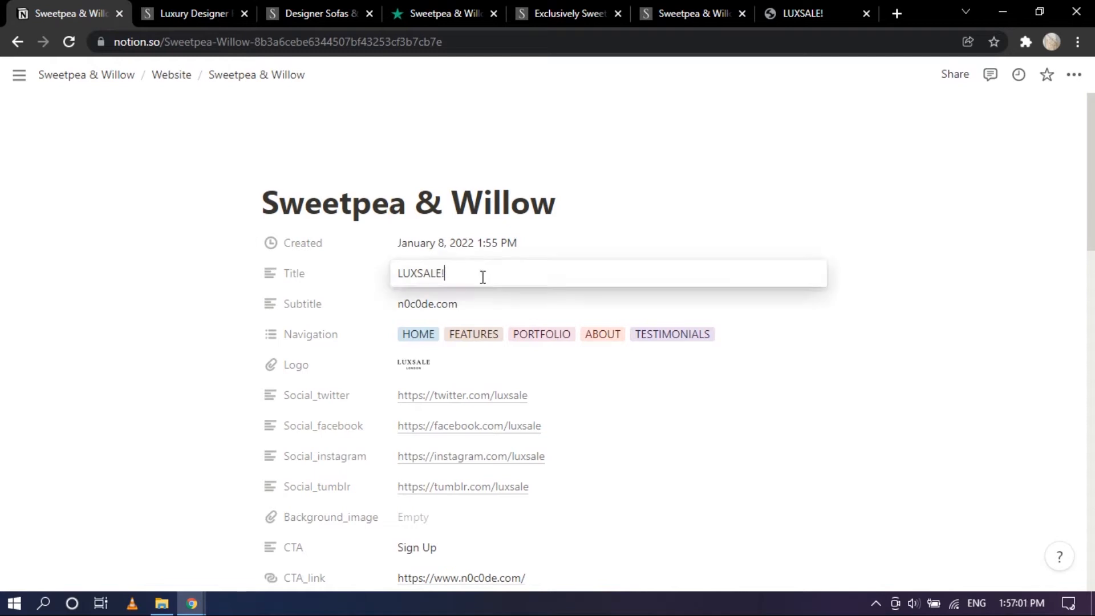
key("ctrl+a")
key("ctrl+v")
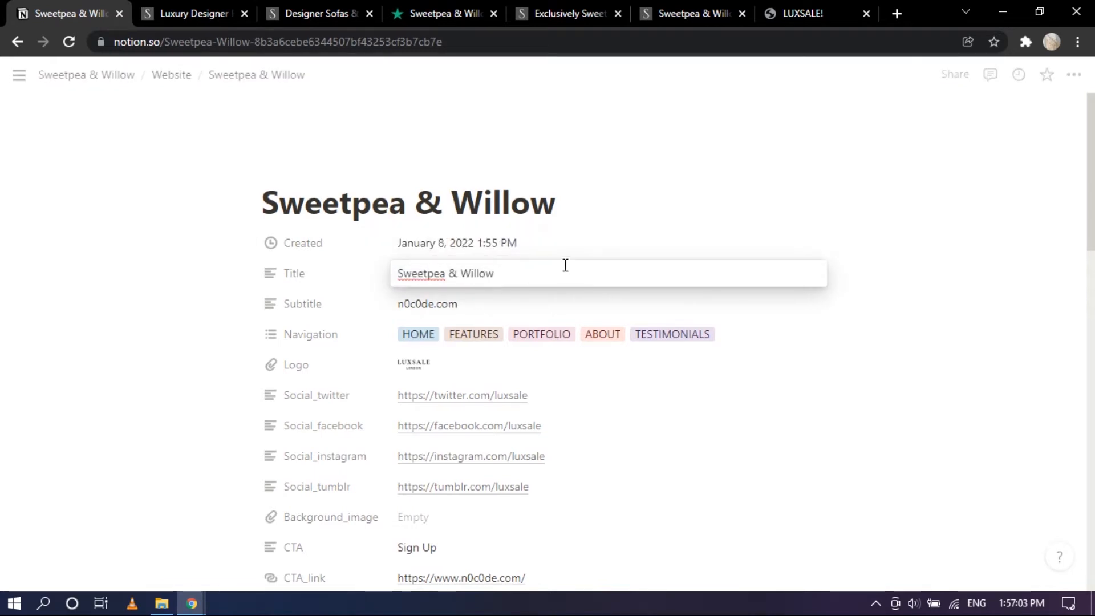
left_click(570, 214)
scroll(593, 223, "down", 3)
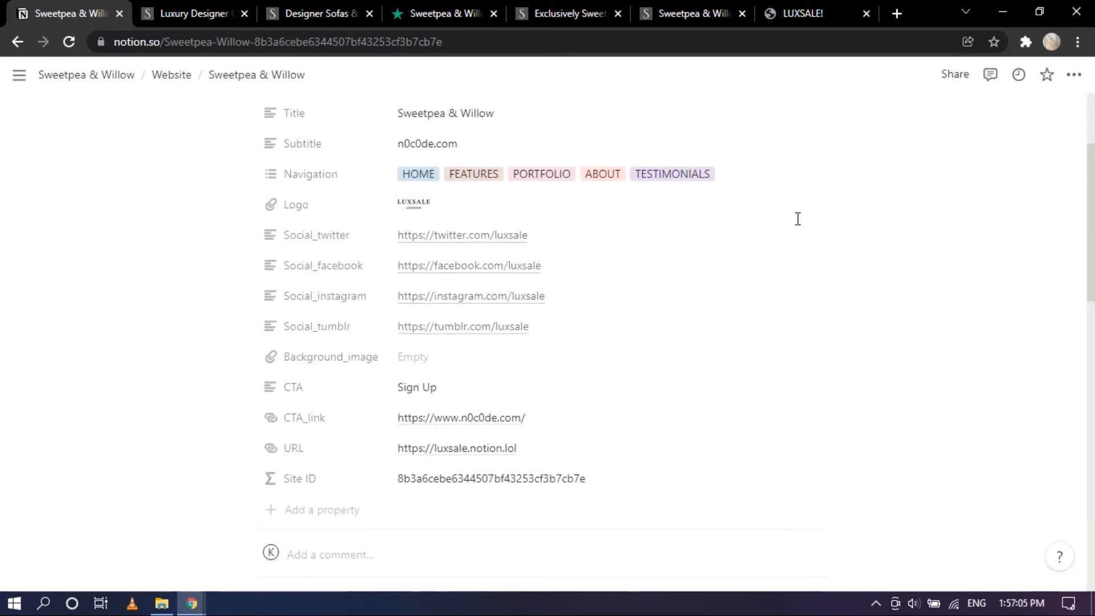
Examine the entry's Logo, social link and URL properties, view the live LUXSALE site, and return to the Notion entry
scroll(797, 218, "up", 2)
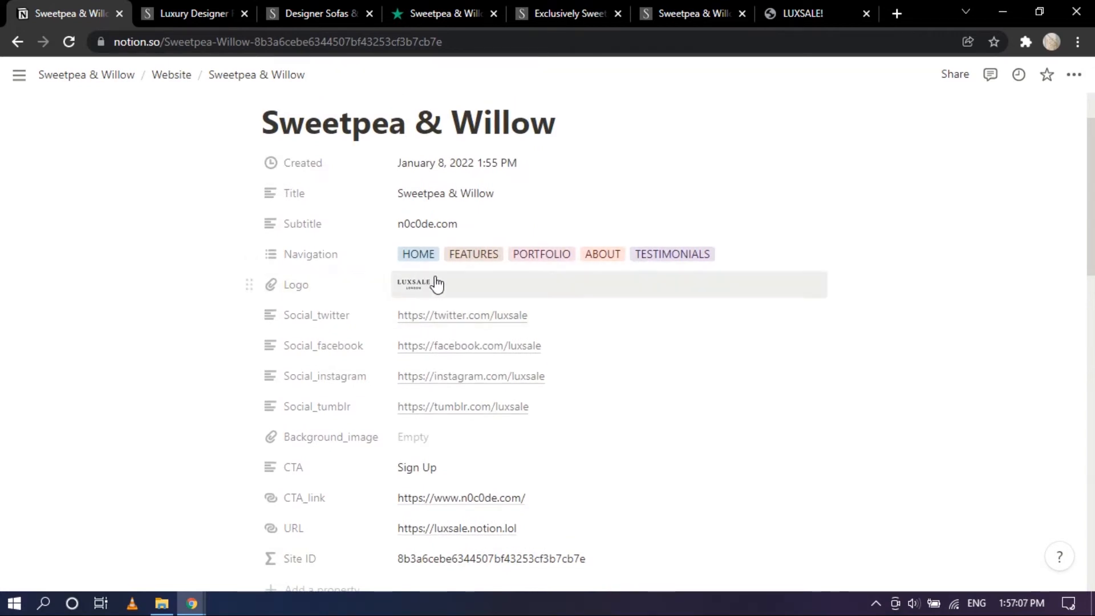
left_click(794, 293)
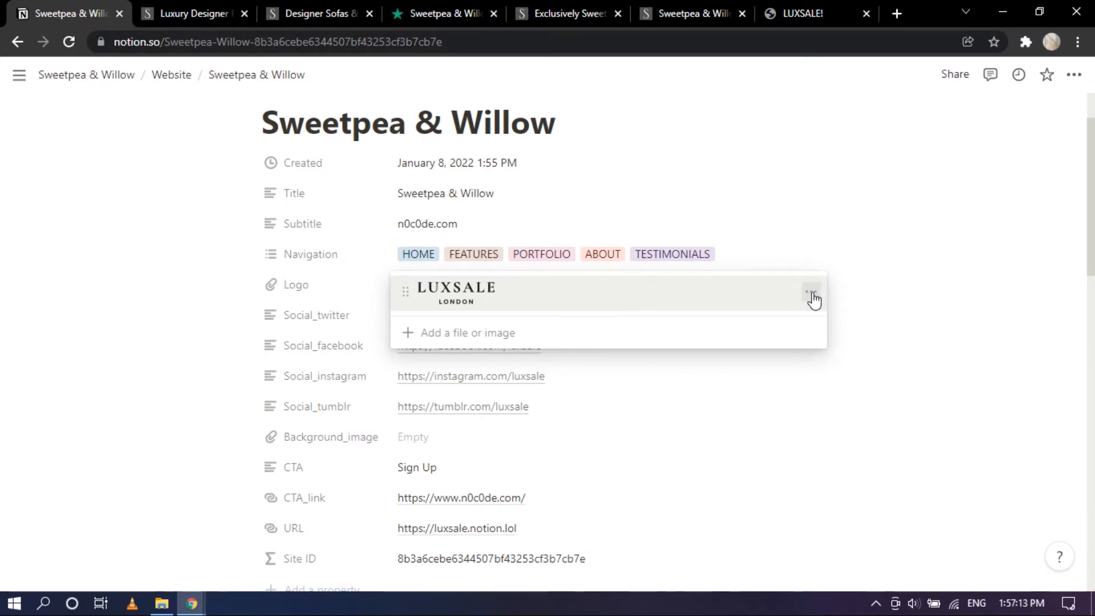
left_click(890, 283)
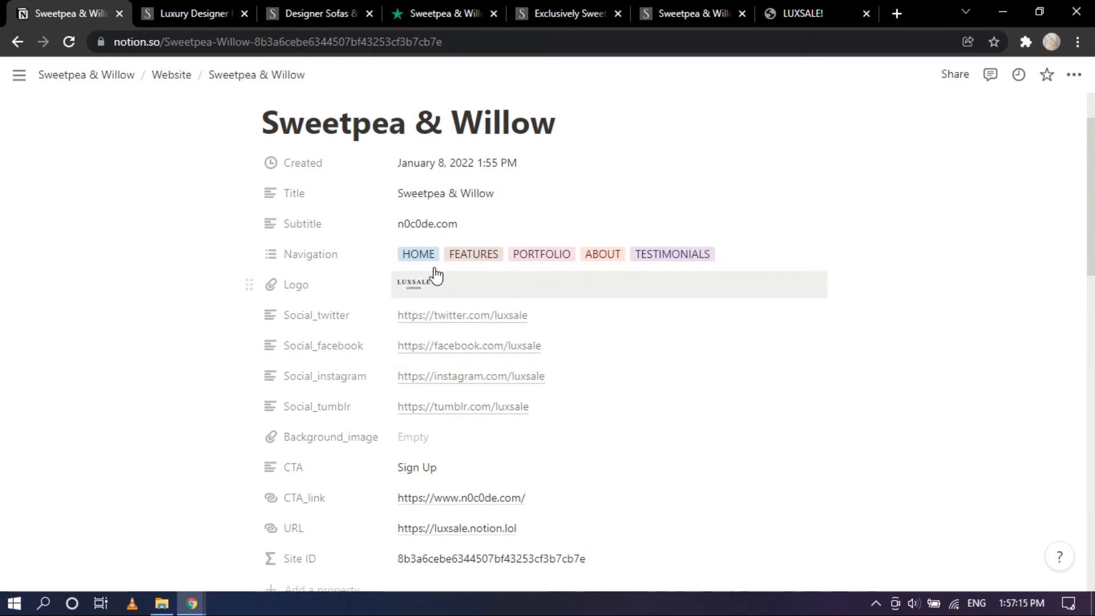
scroll(623, 238, "down", 2)
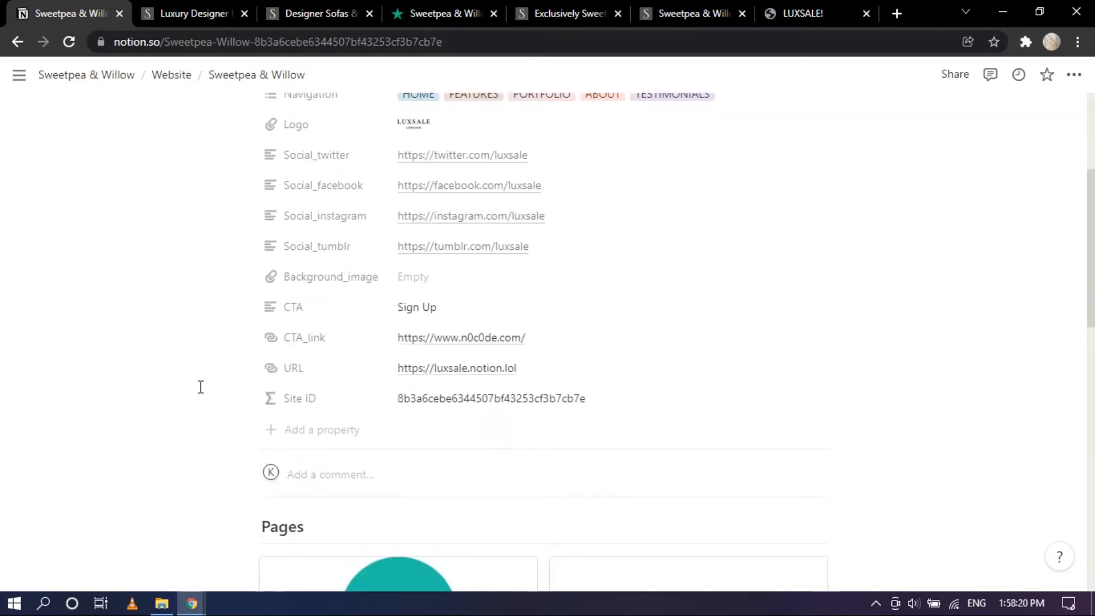
scroll(201, 386, "up", 2)
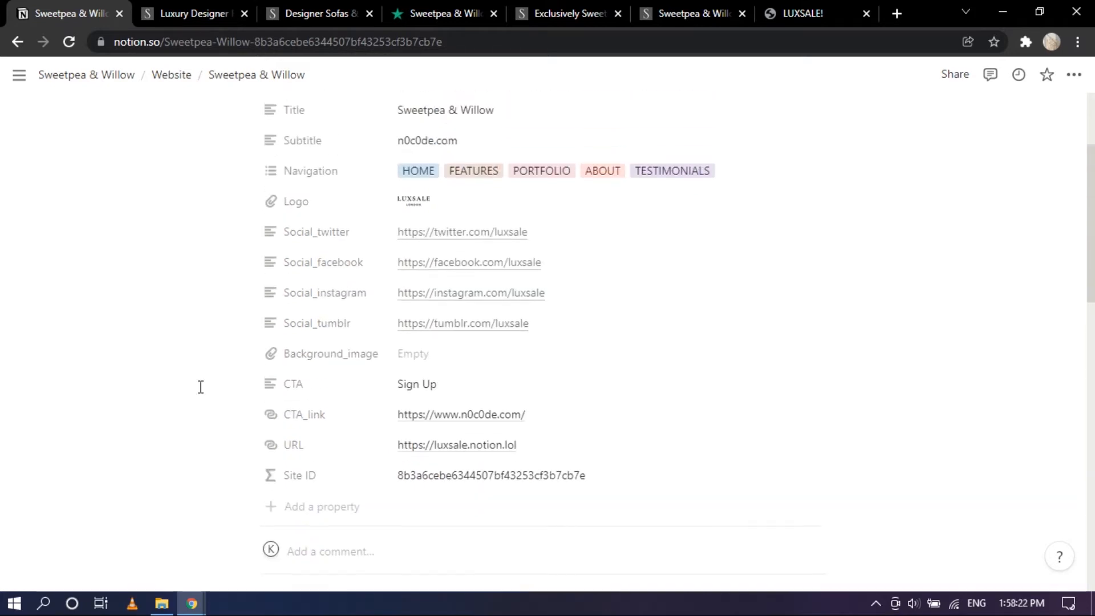
scroll(200, 386, "down", 2)
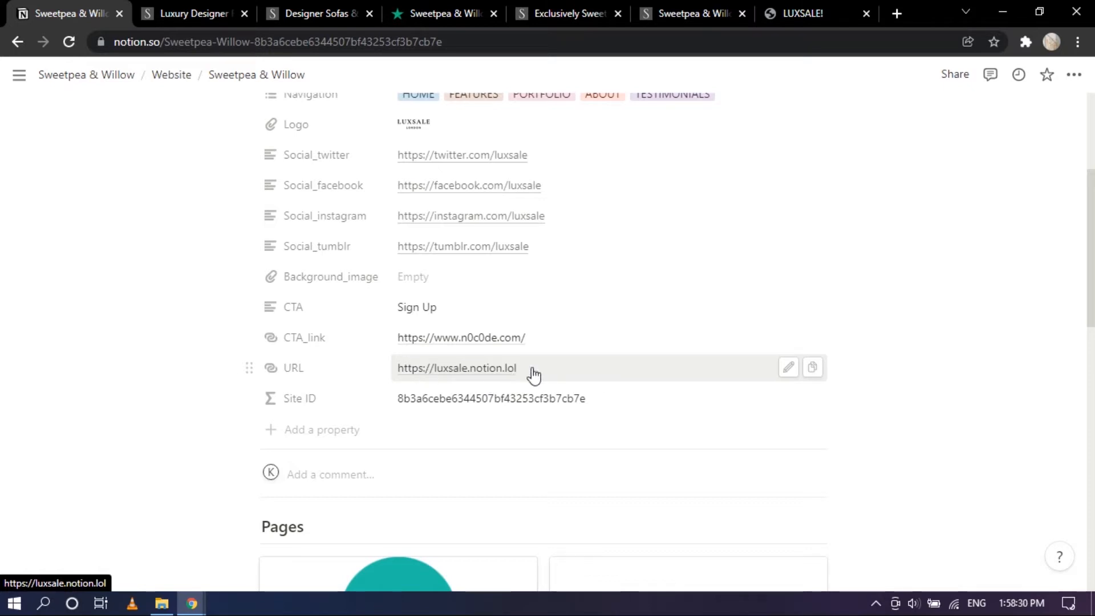
left_click(822, 4)
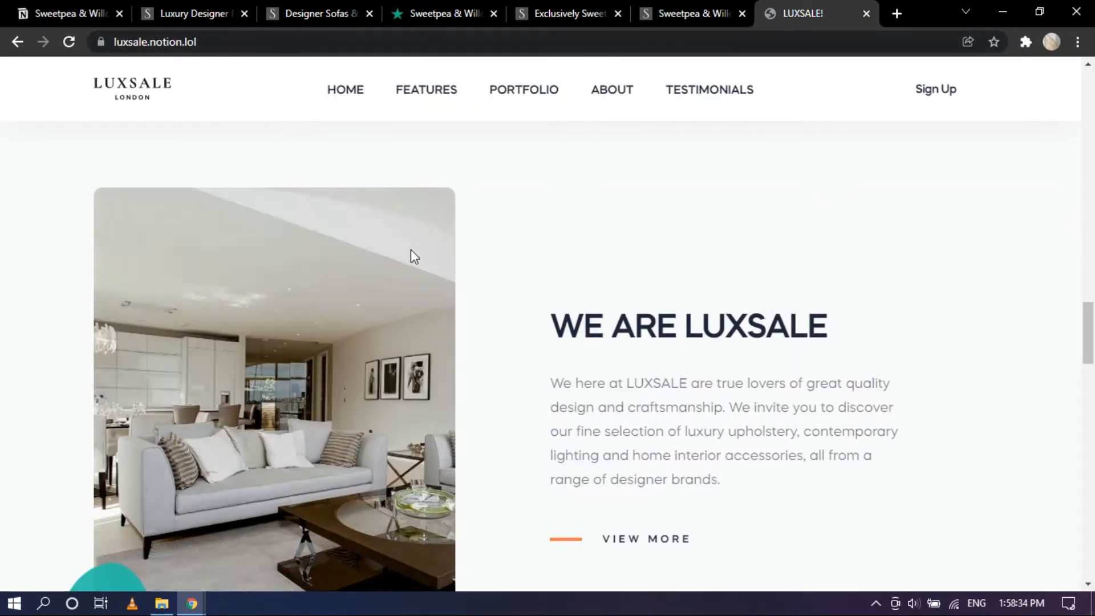
scroll(496, 296, "up", 10)
left_click(80, 11)
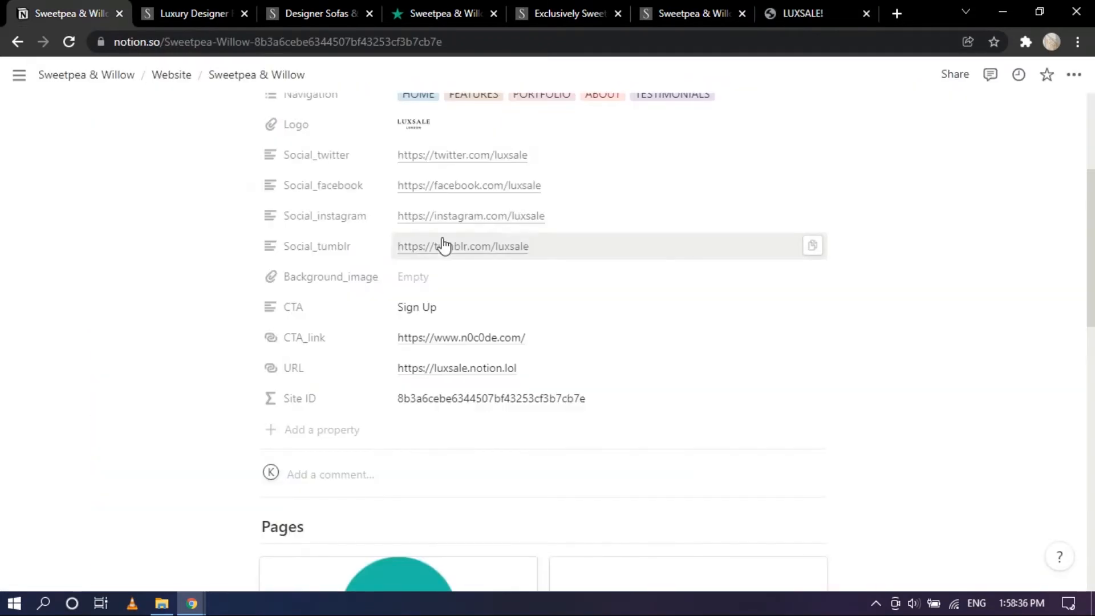
mouse_move(22, 83)
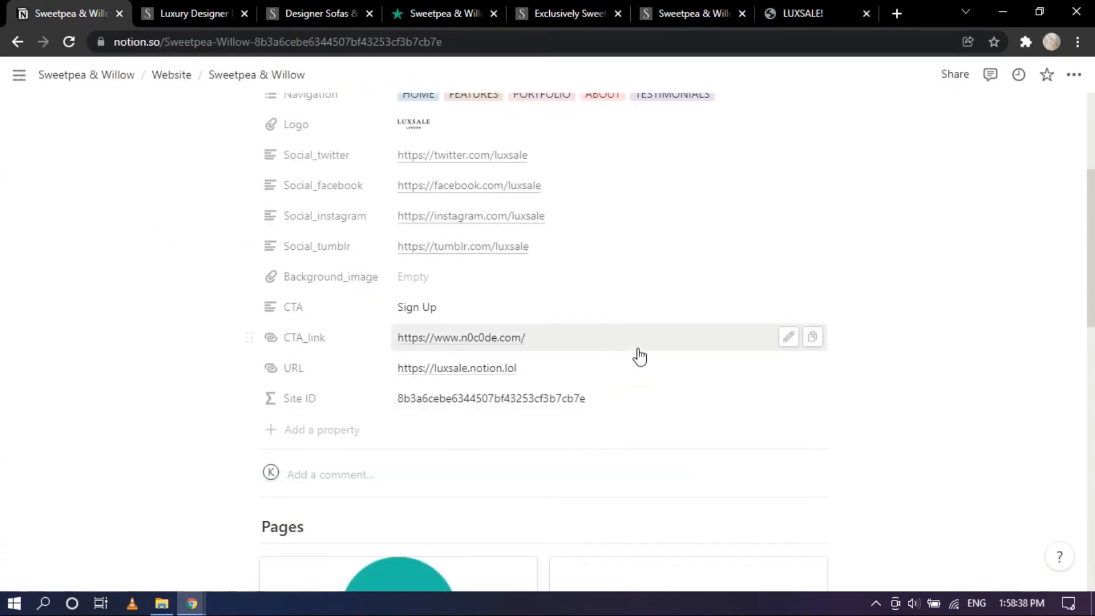
scroll(635, 386, "up", 3)
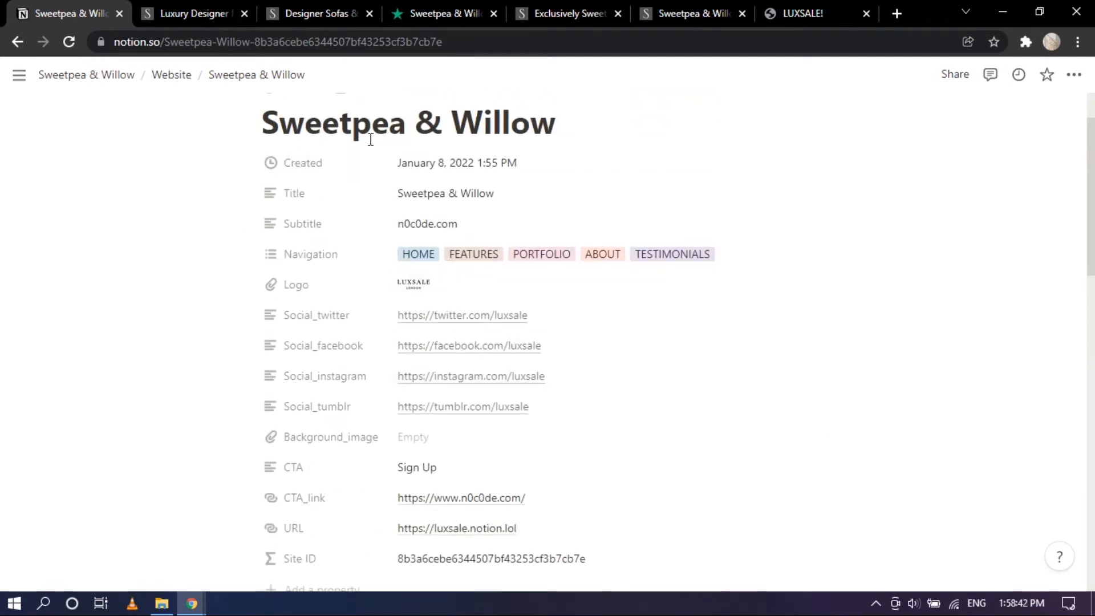
scroll(628, 227, "down", 3)
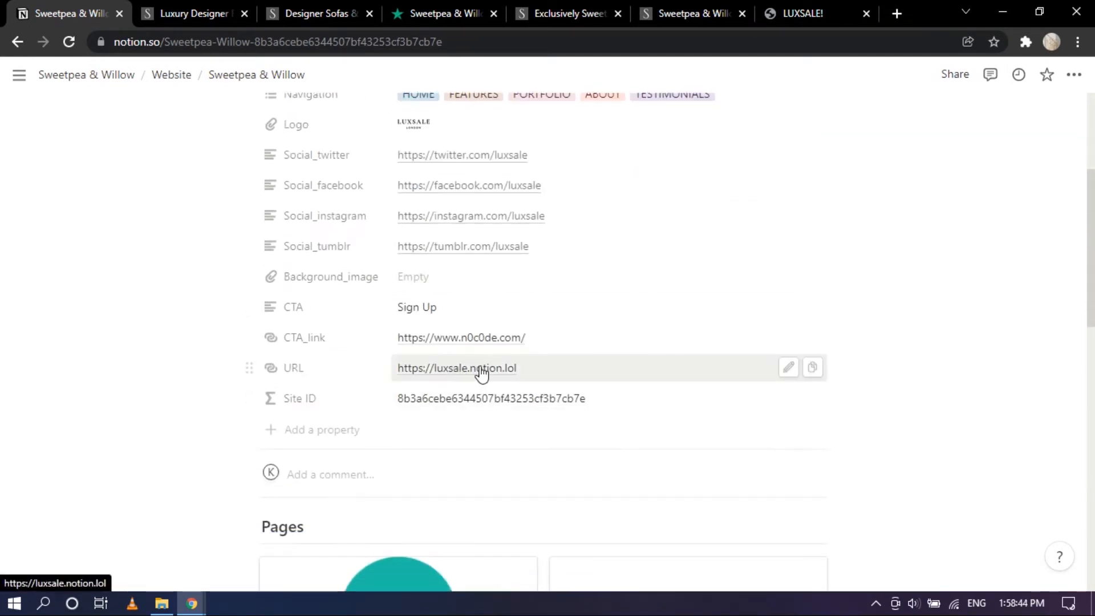
left_click(788, 368)
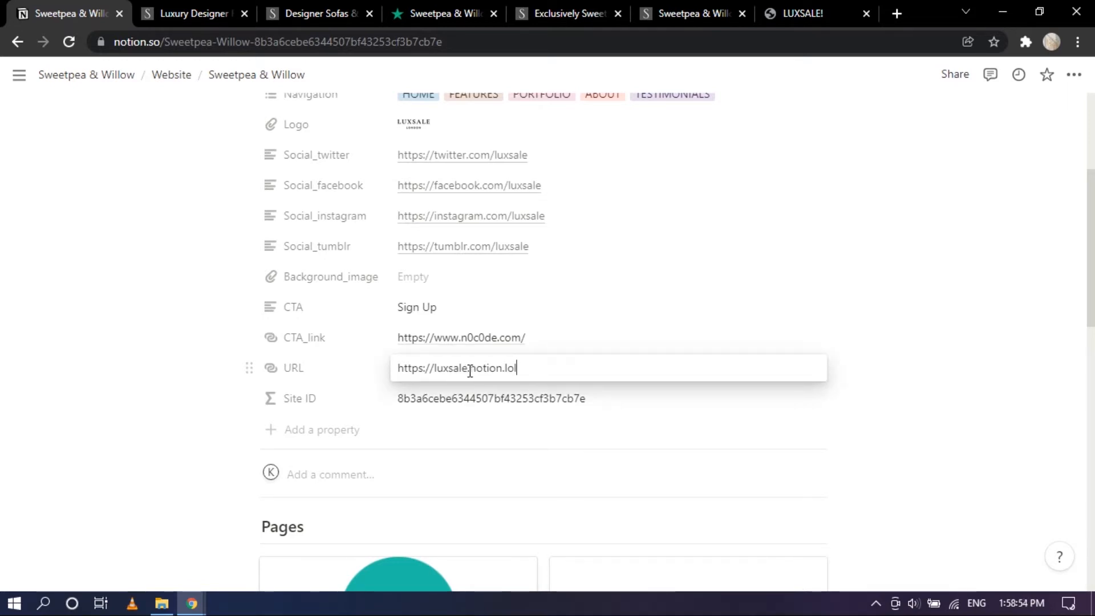
left_click_drag(469, 370, 434, 369)
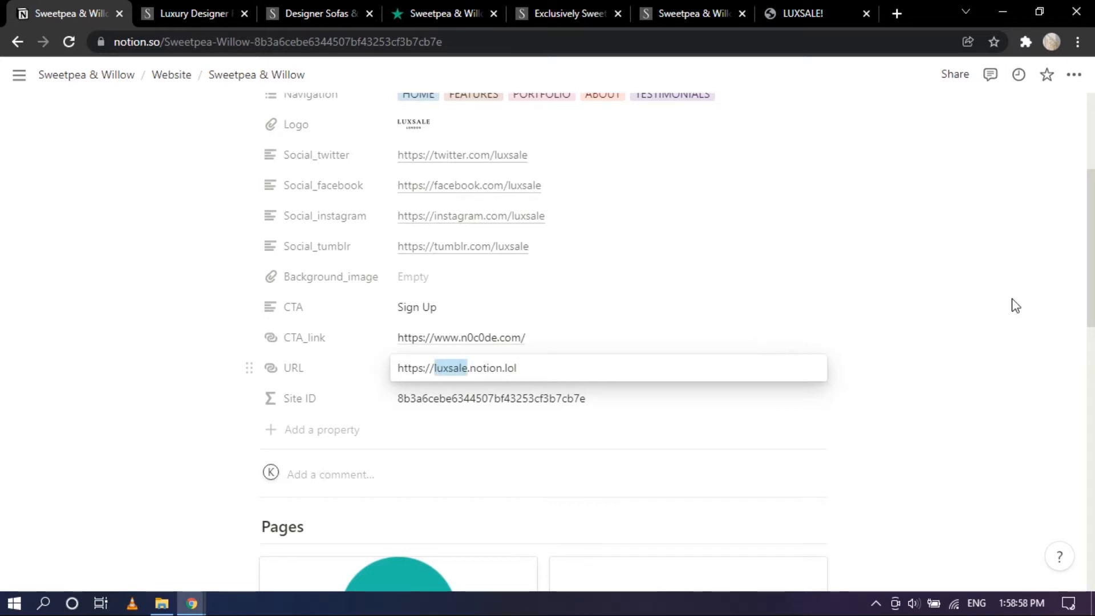
key("BackSpace")
type("sweetpeaan")
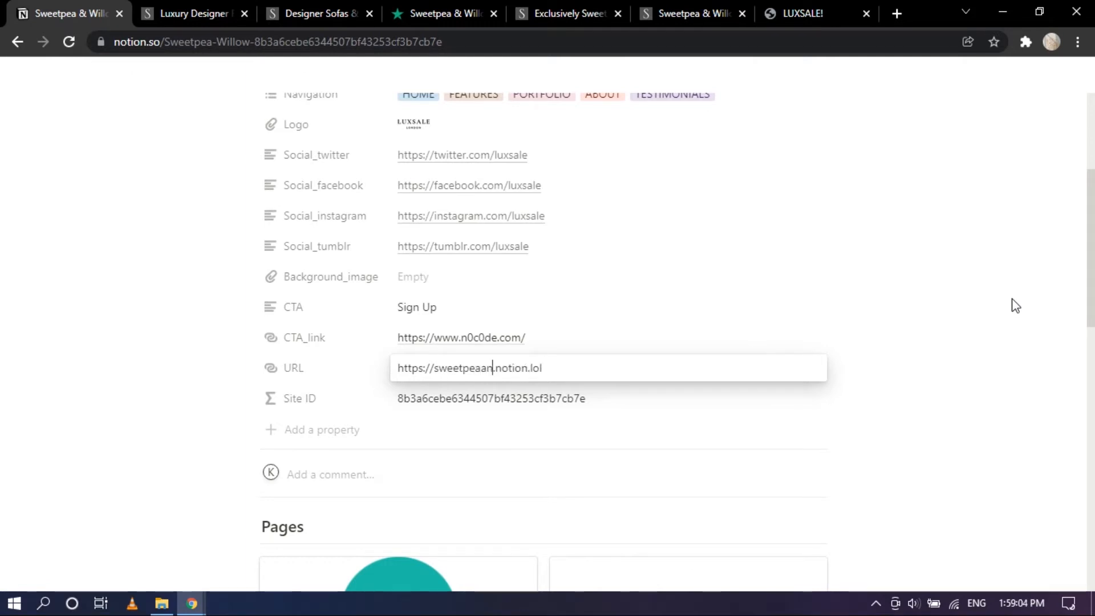
type("ow")
key("Return")
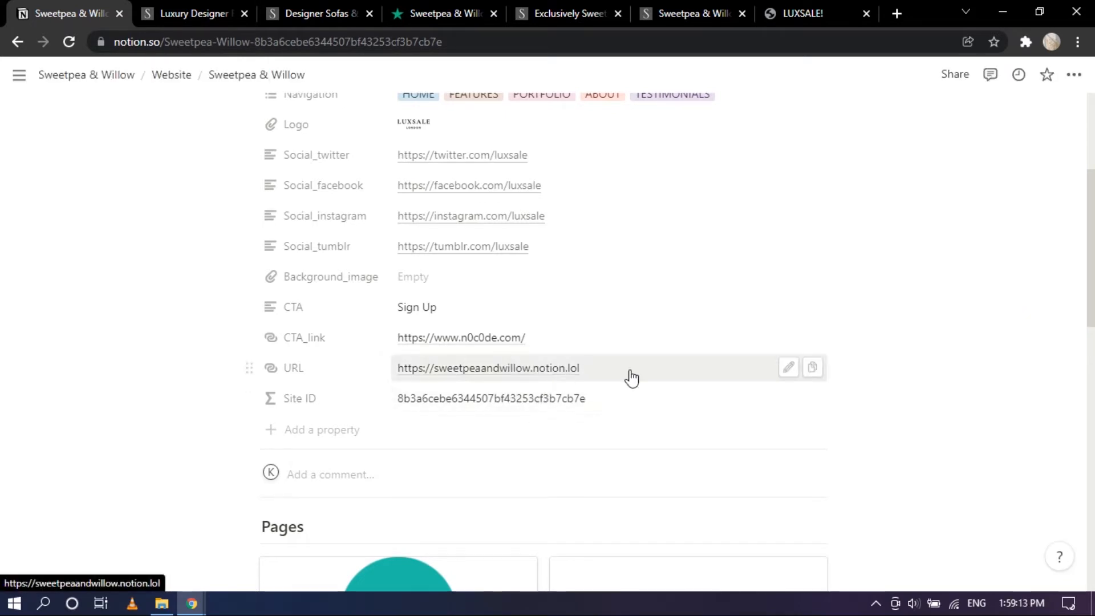
Switch to the notion.lol Sites dashboard and start creating a new site
scroll(892, 367, "up", 1)
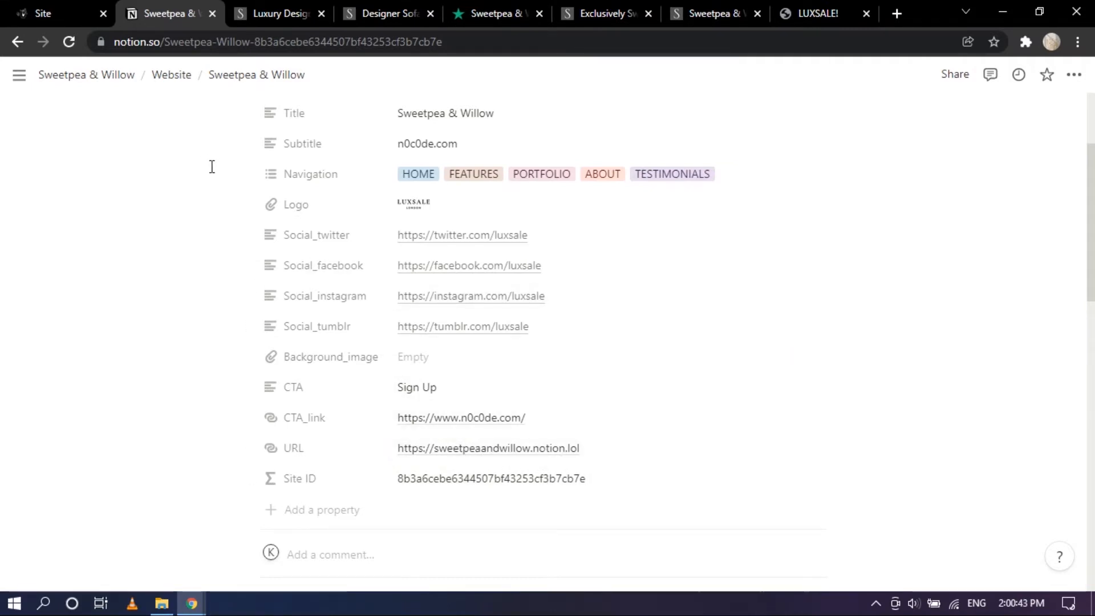
left_click(46, 11)
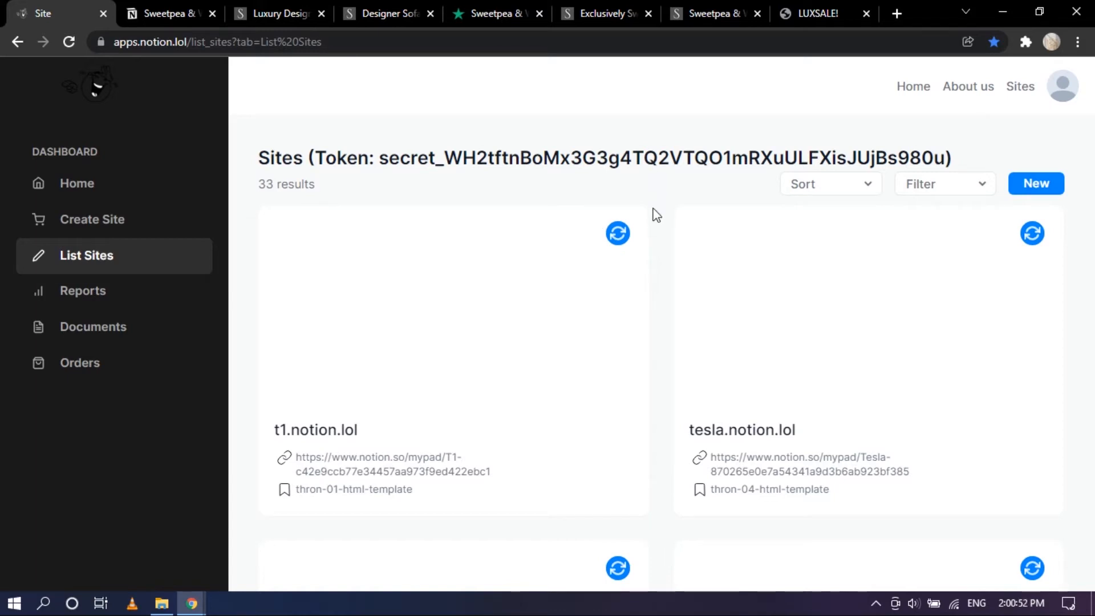
left_click(171, 13)
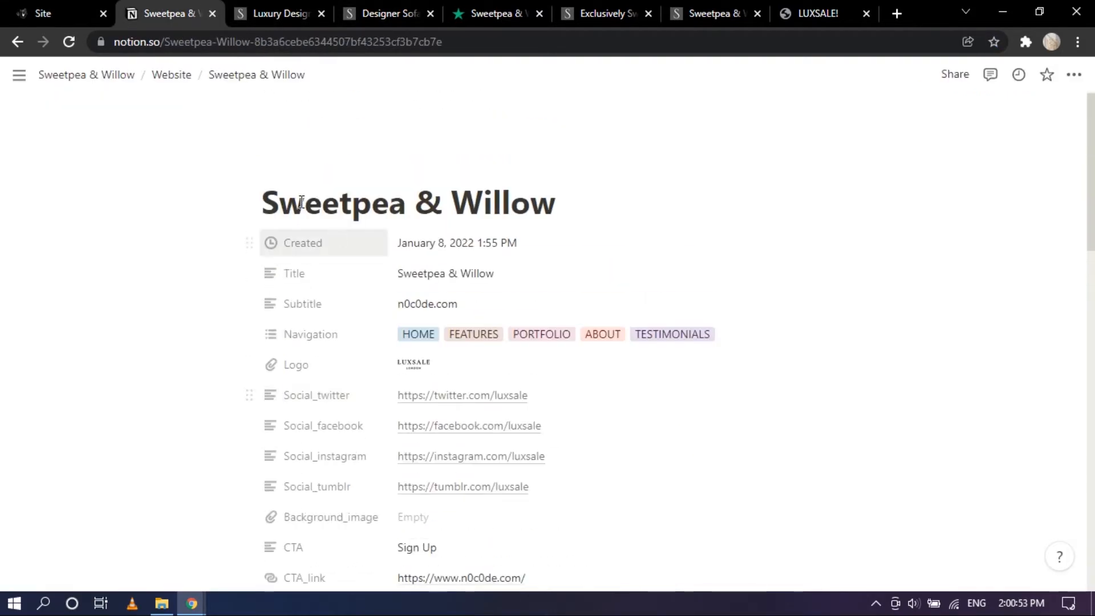
left_click(71, 7)
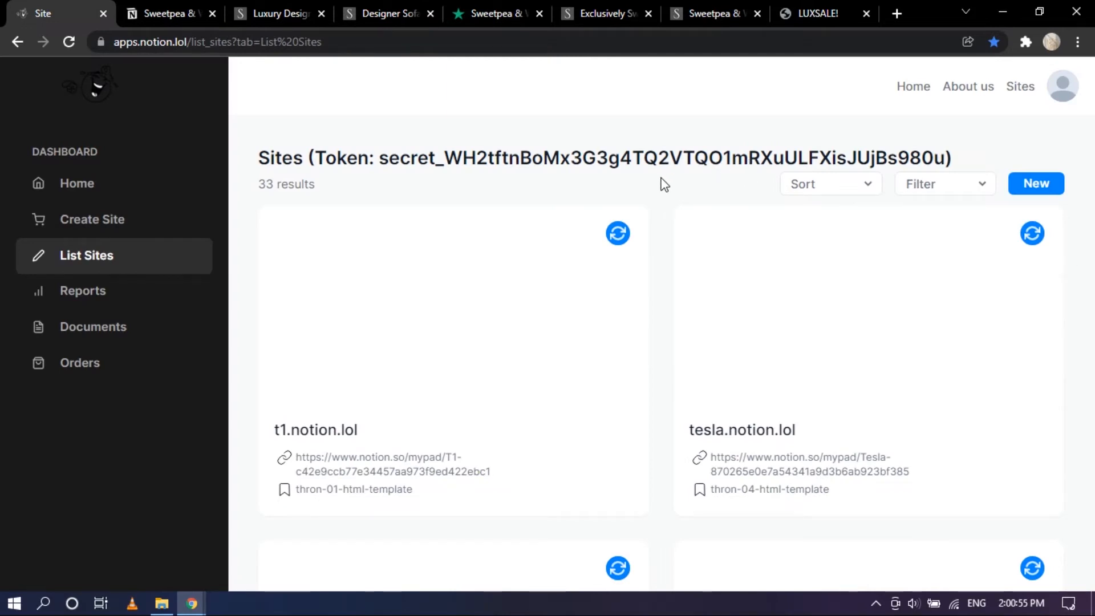
left_click(1037, 183)
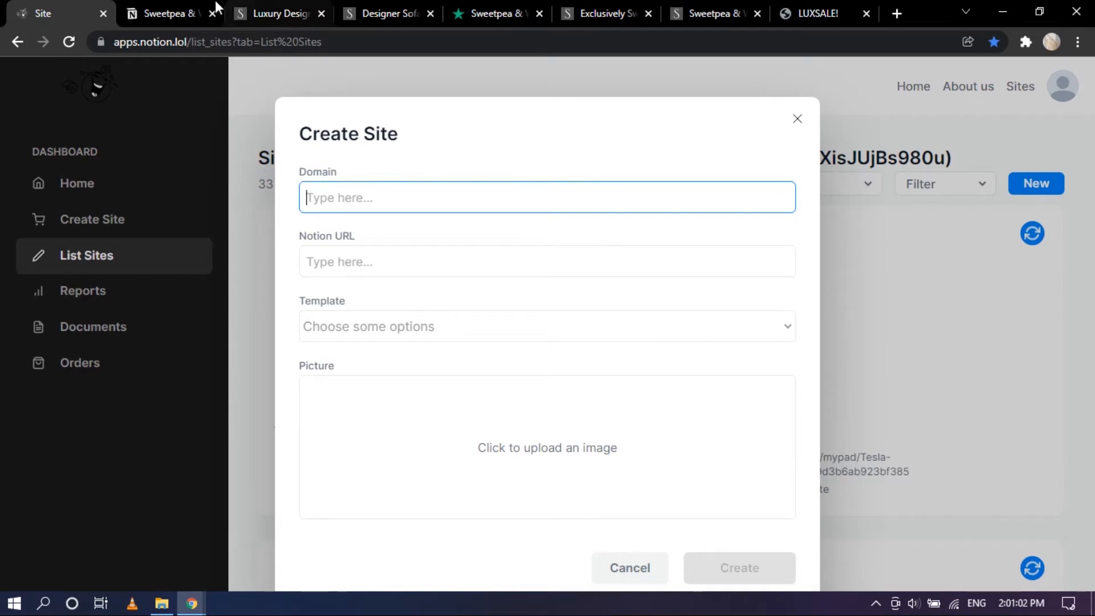
left_click(182, 6)
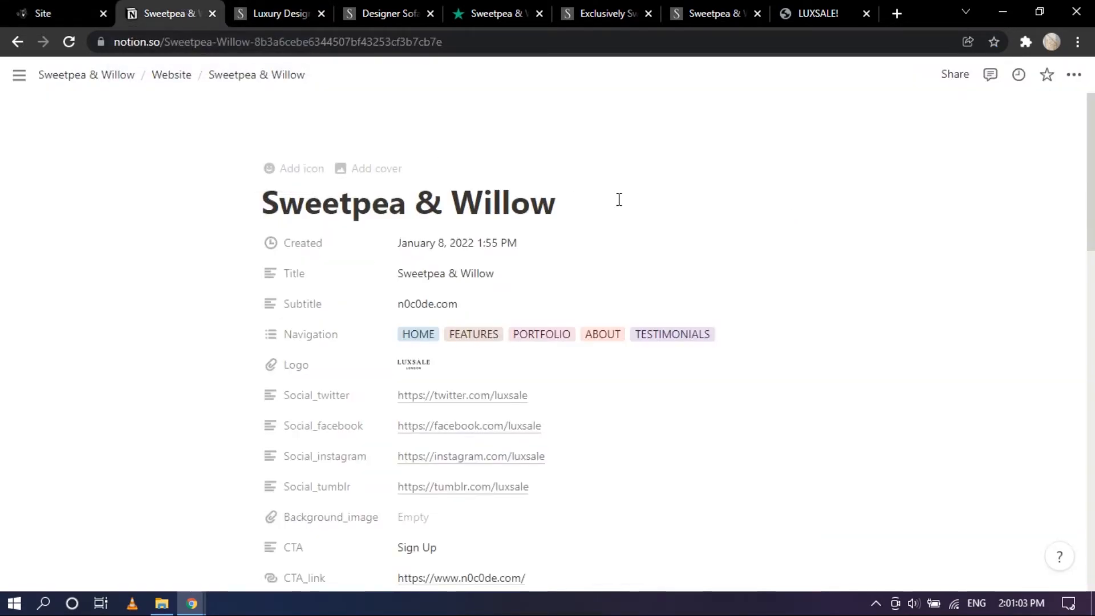
scroll(696, 208, "down", 4)
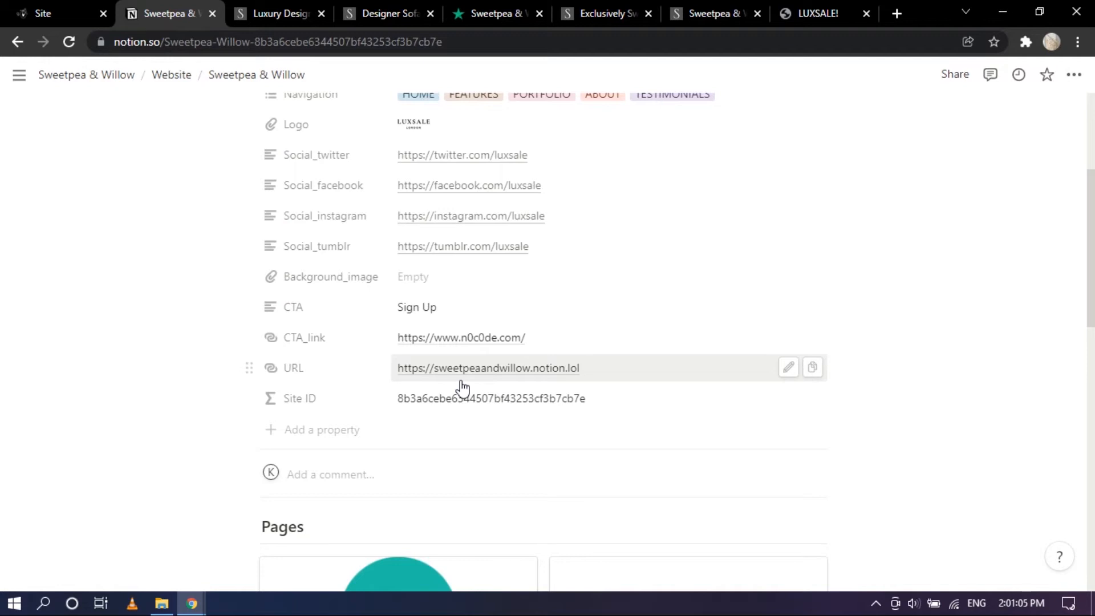
left_click(813, 368)
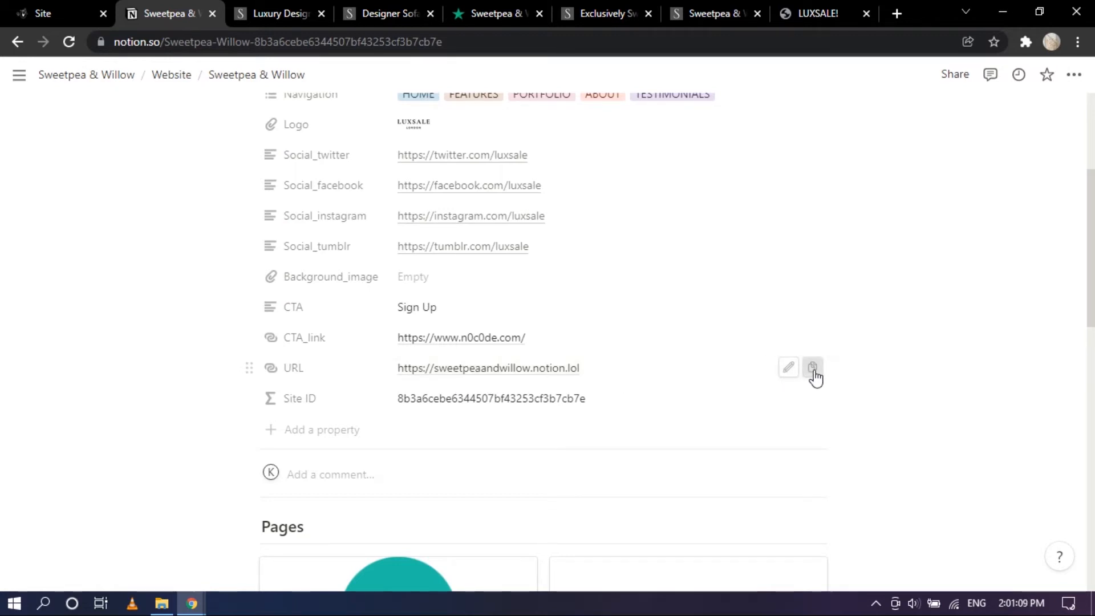
left_click(59, 4)
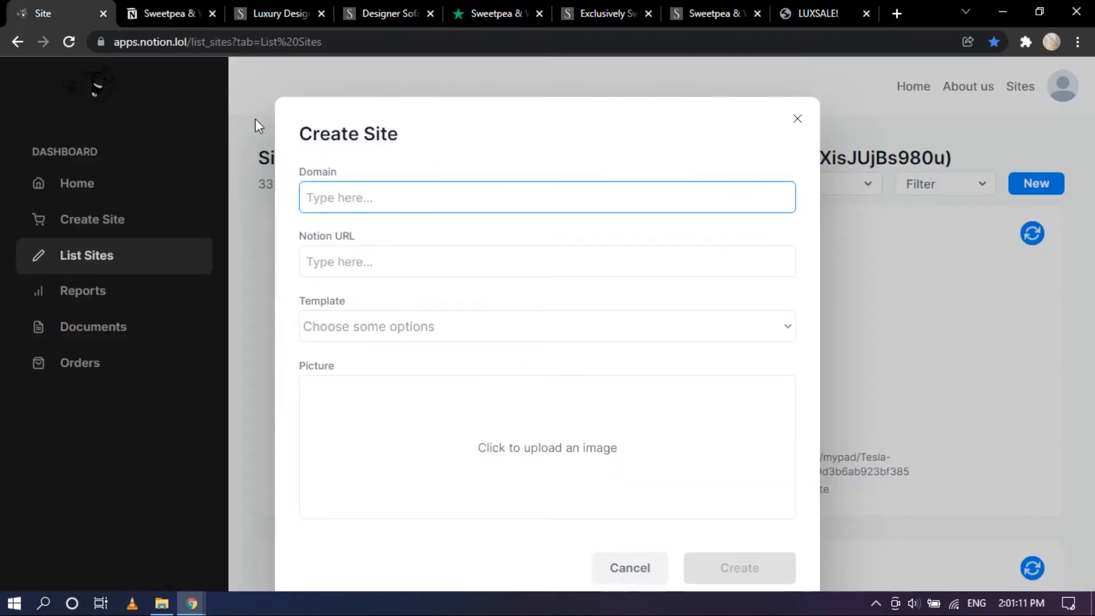
key("ctrl+v")
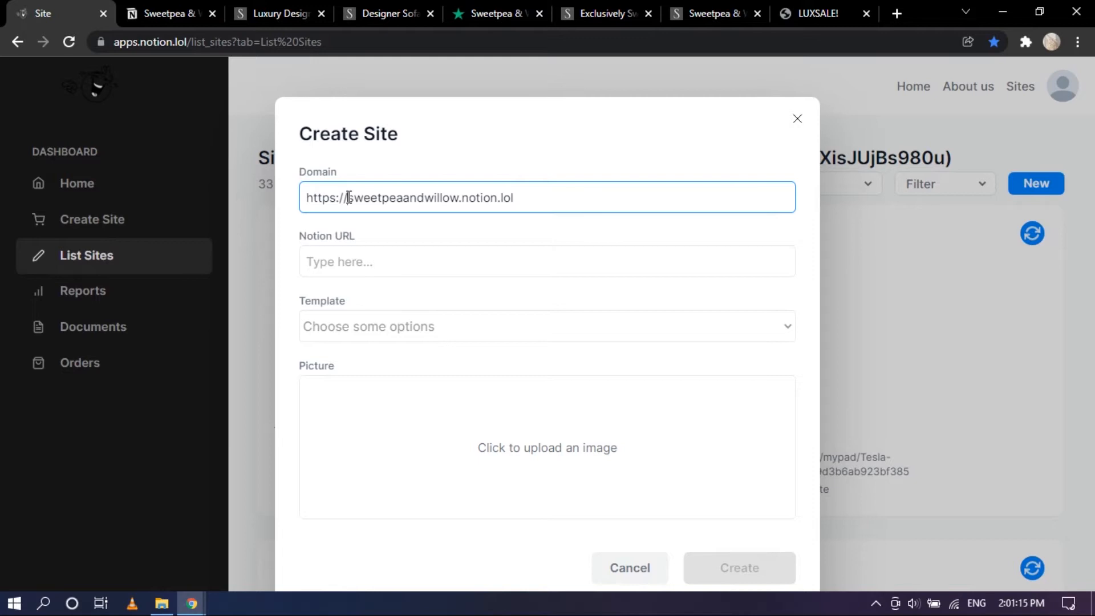
left_click_drag(341, 198, 302, 198)
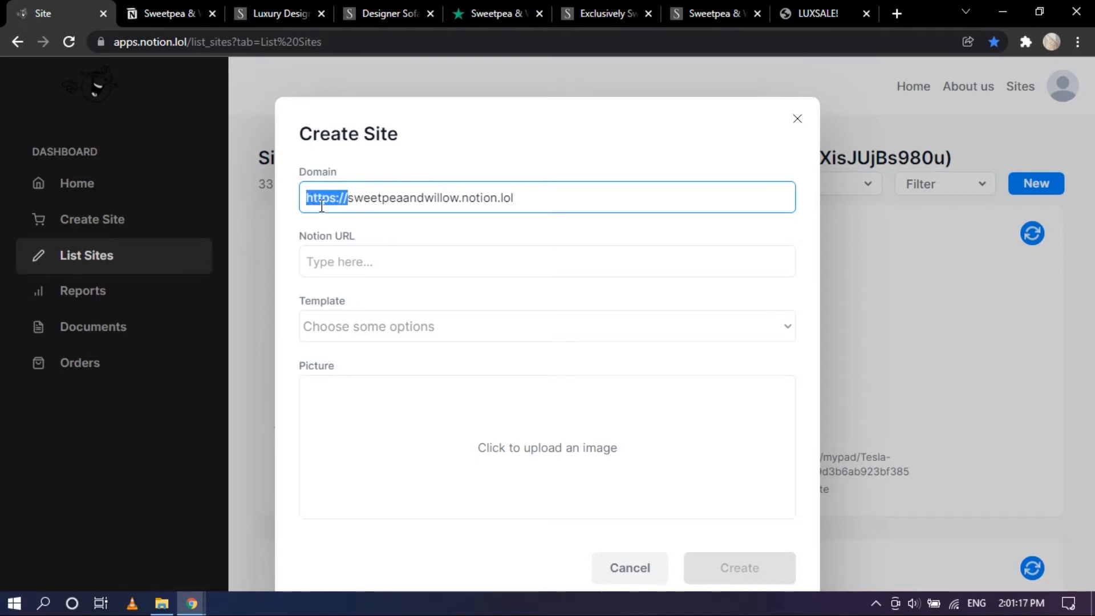
key("BackSpace")
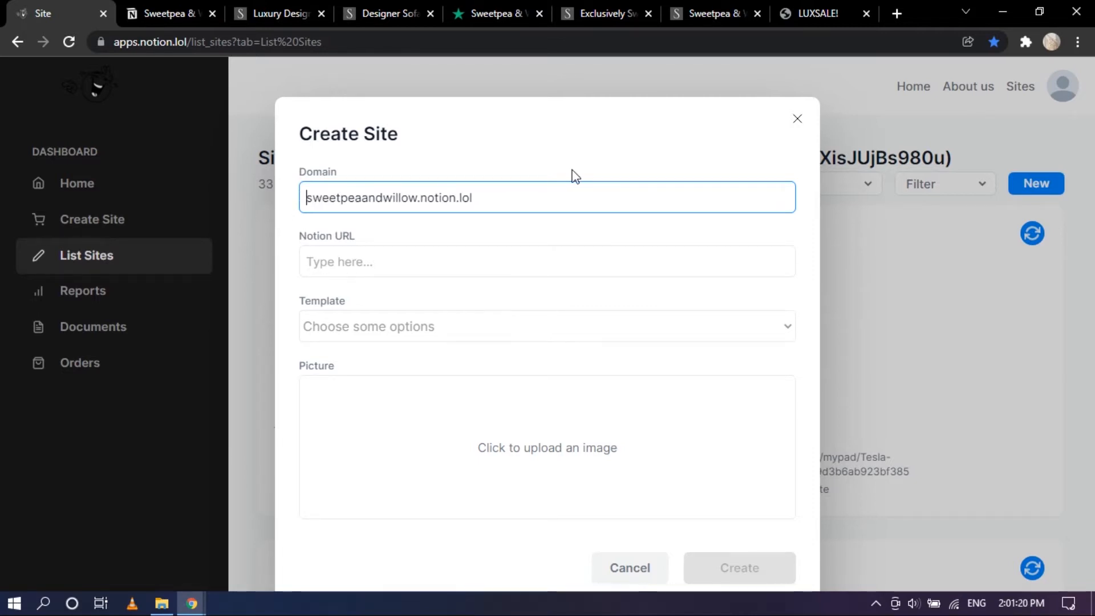
left_click(475, 158)
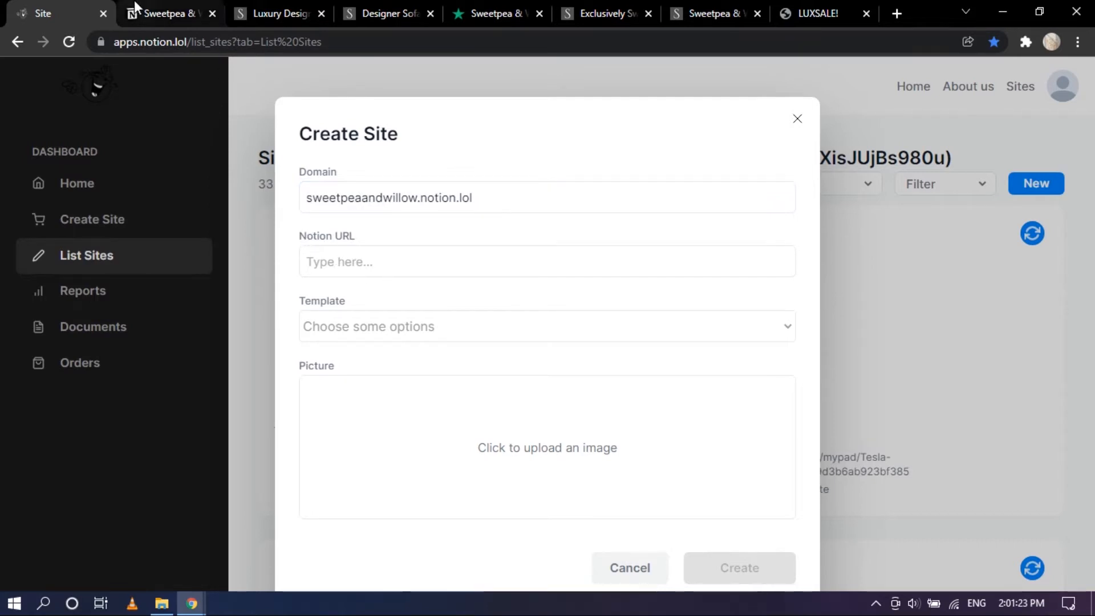
Copy the web address of the Sweetpea & Willow entry in Notion and paste it as the new site's Notion URL
left_click(169, 6)
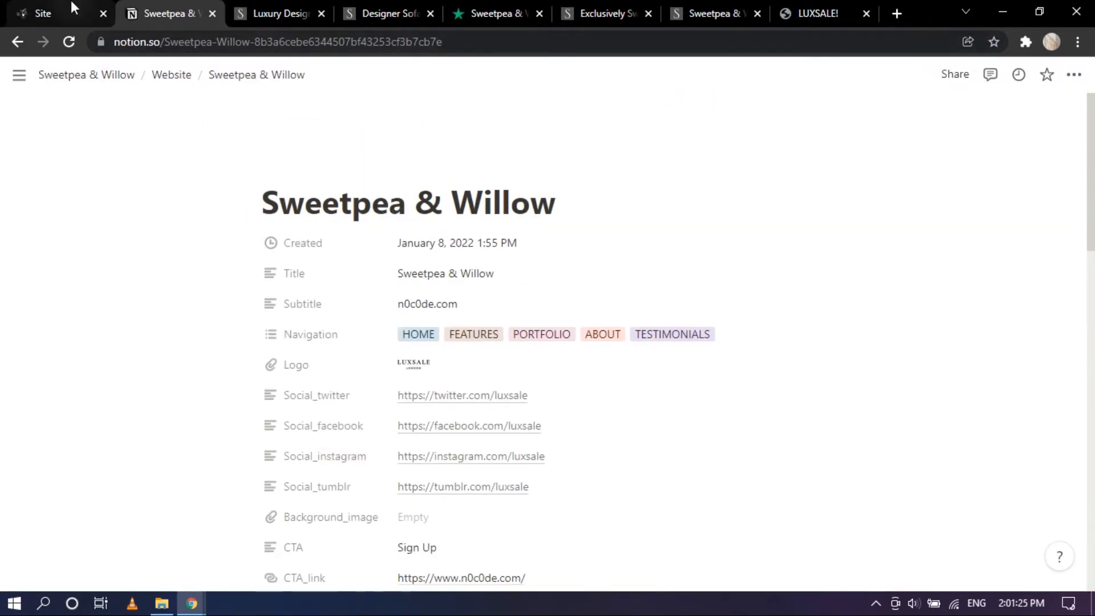
left_click(68, 8)
left_click(195, 8)
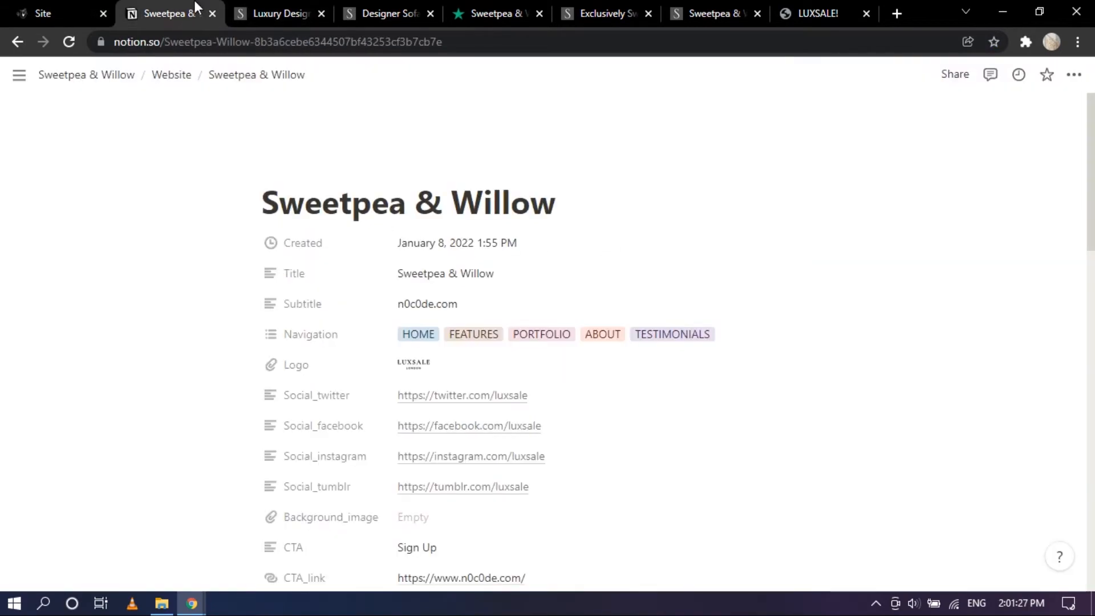
left_click(520, 47)
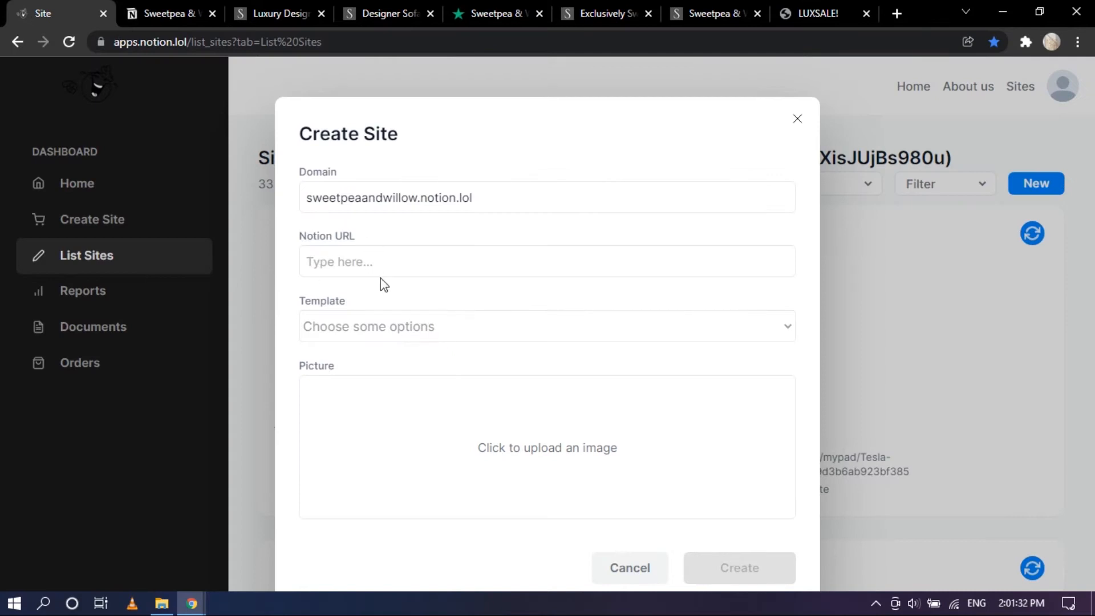
left_click(394, 251)
key("ctrl+v")
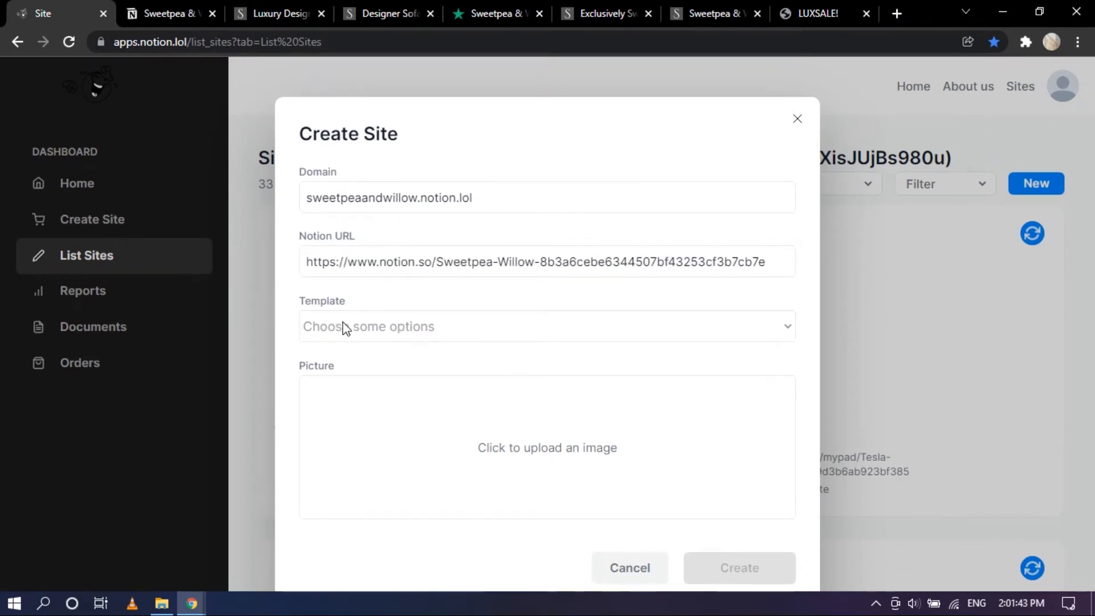
Choose furniture-shop-html-template as the site's template and create the site without a picture
left_click(457, 339)
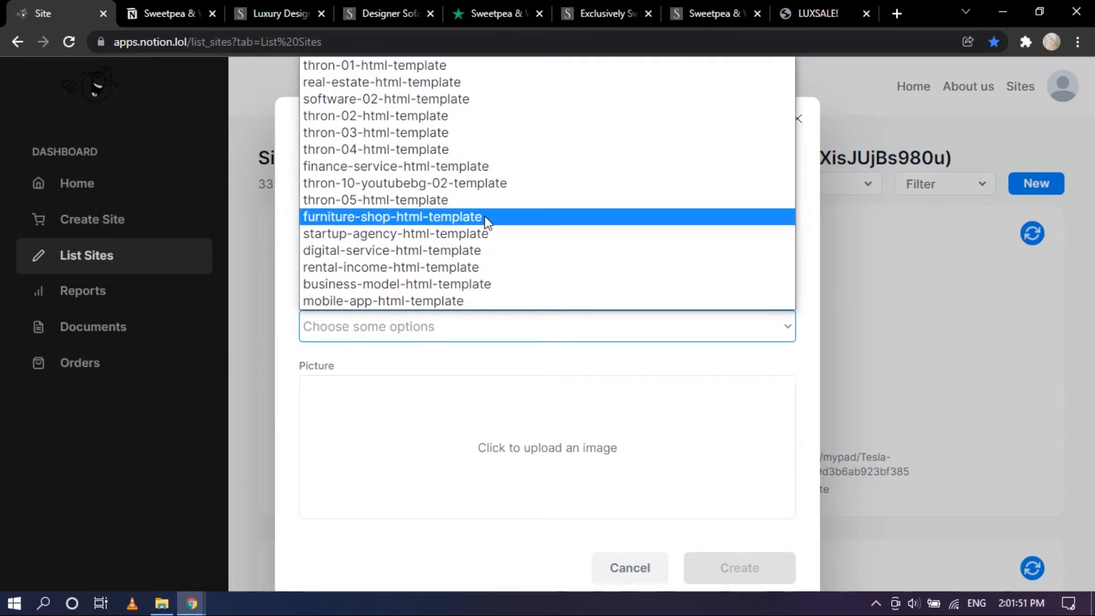
left_click(509, 217)
scroll(567, 318, "down", 3)
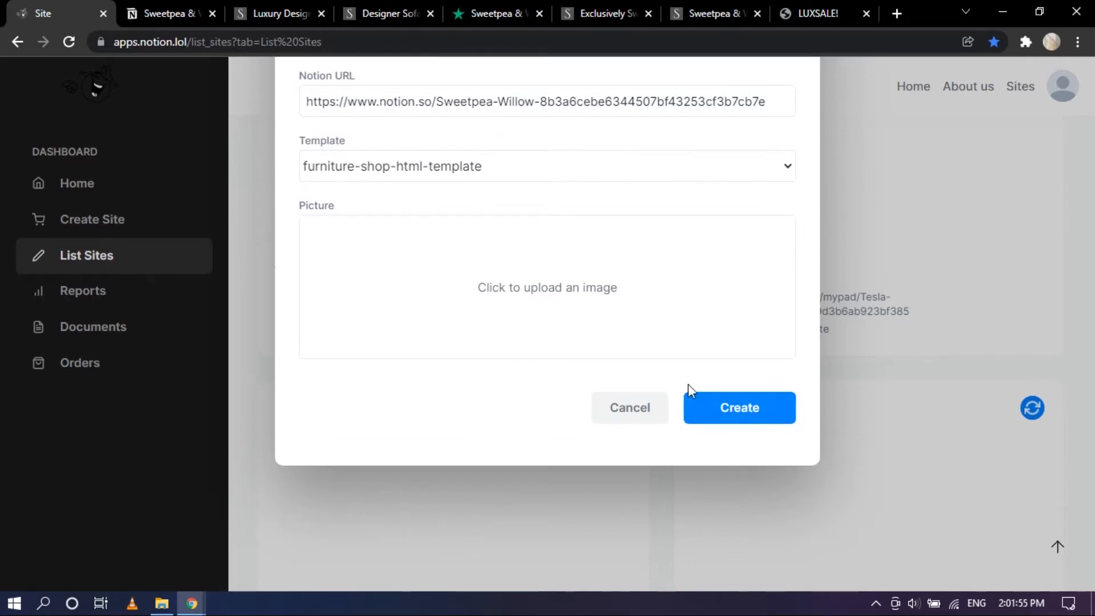
left_click(737, 408)
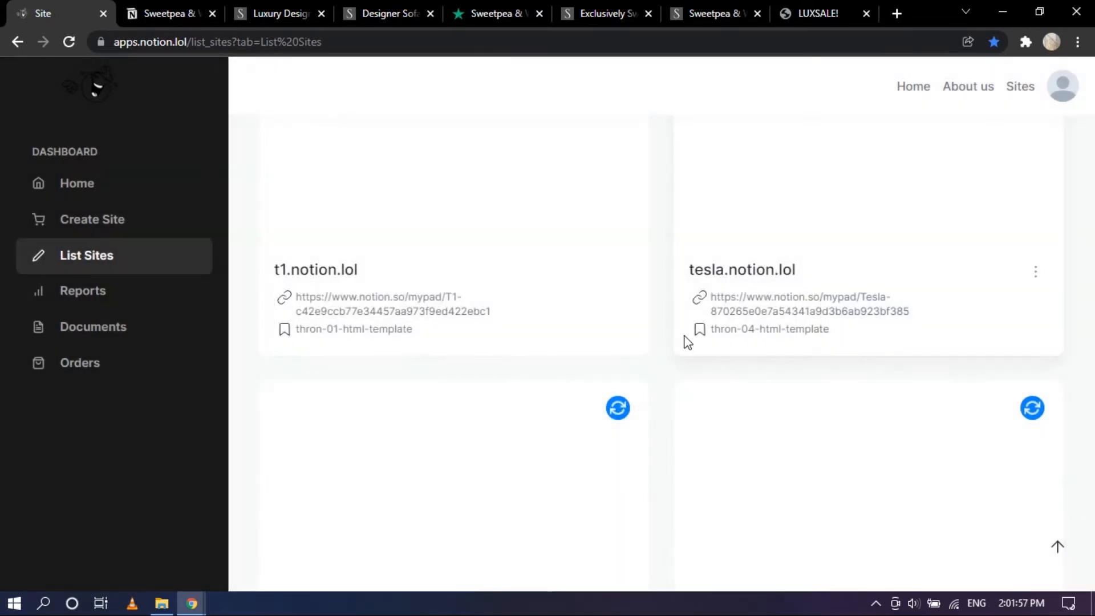
Start connecting the sweetpeaandwillow.notion.lol site to the Notion workspace and proceed to choosing the pages it may access
scroll(684, 342, "down", 3)
scroll(667, 331, "down", 15)
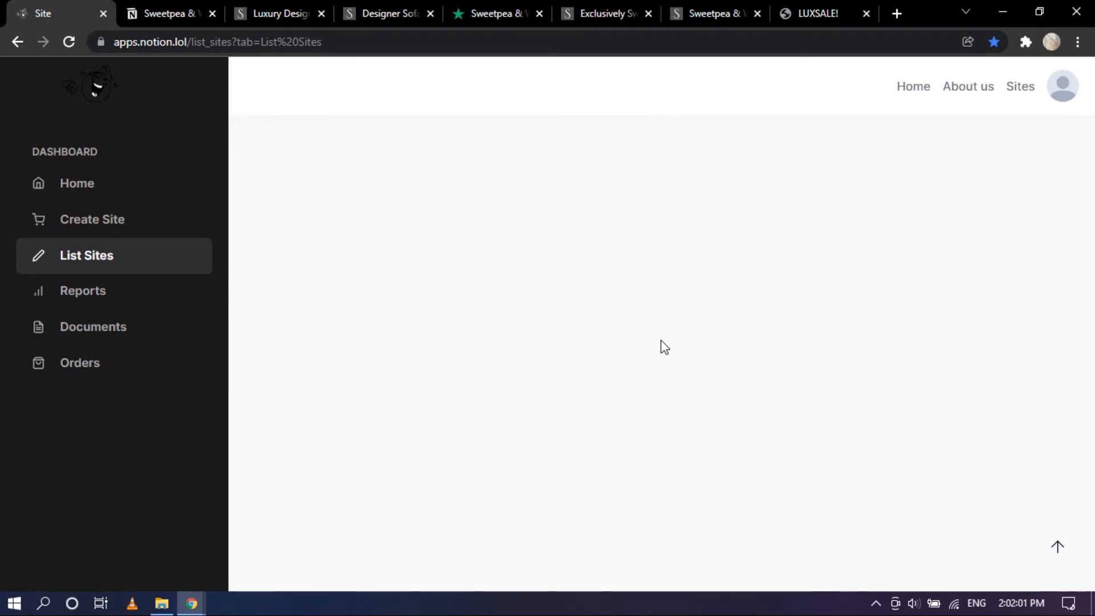
scroll(660, 347, "up", 10)
scroll(683, 347, "down", 2)
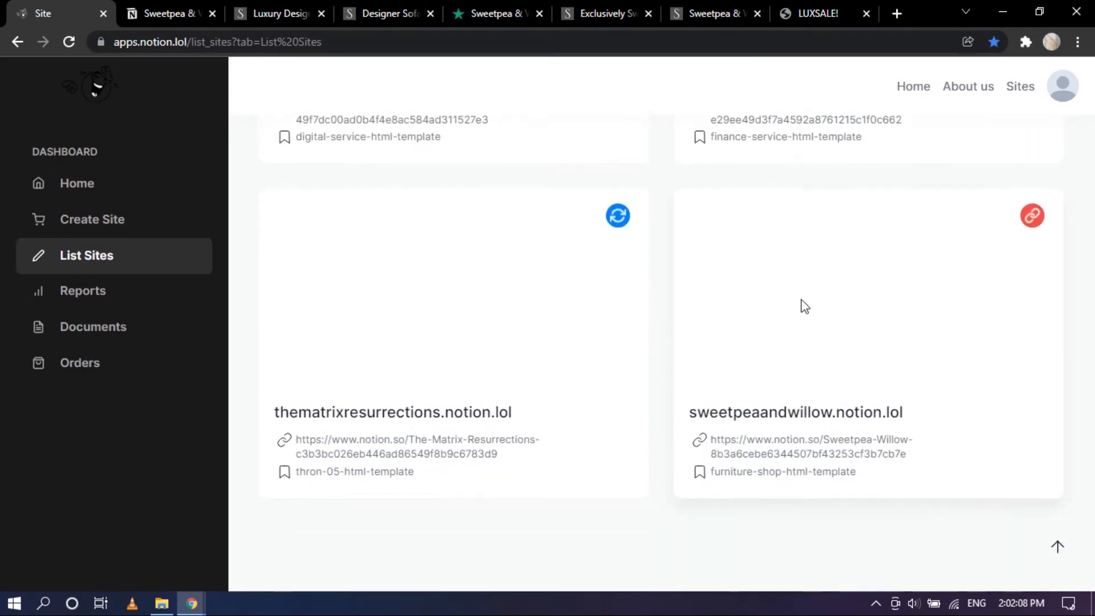
left_click(1032, 217)
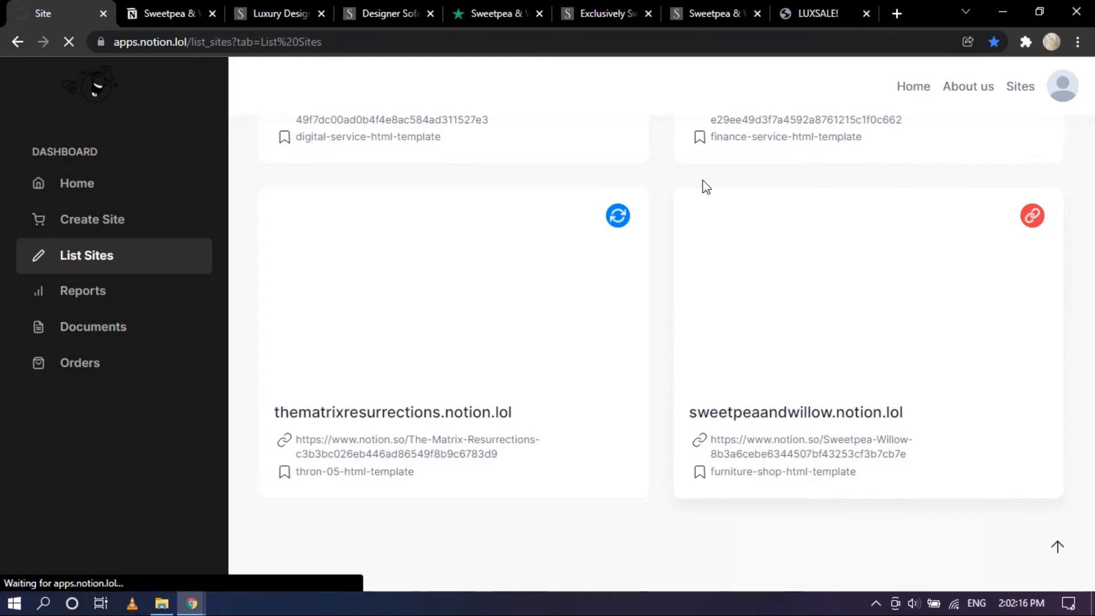
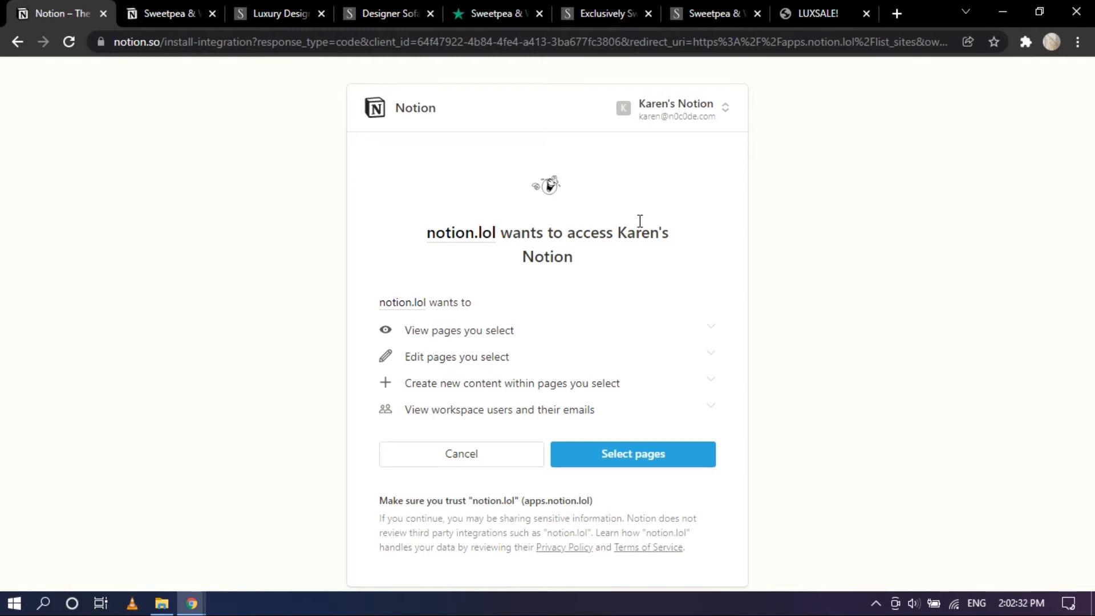
left_click(643, 466)
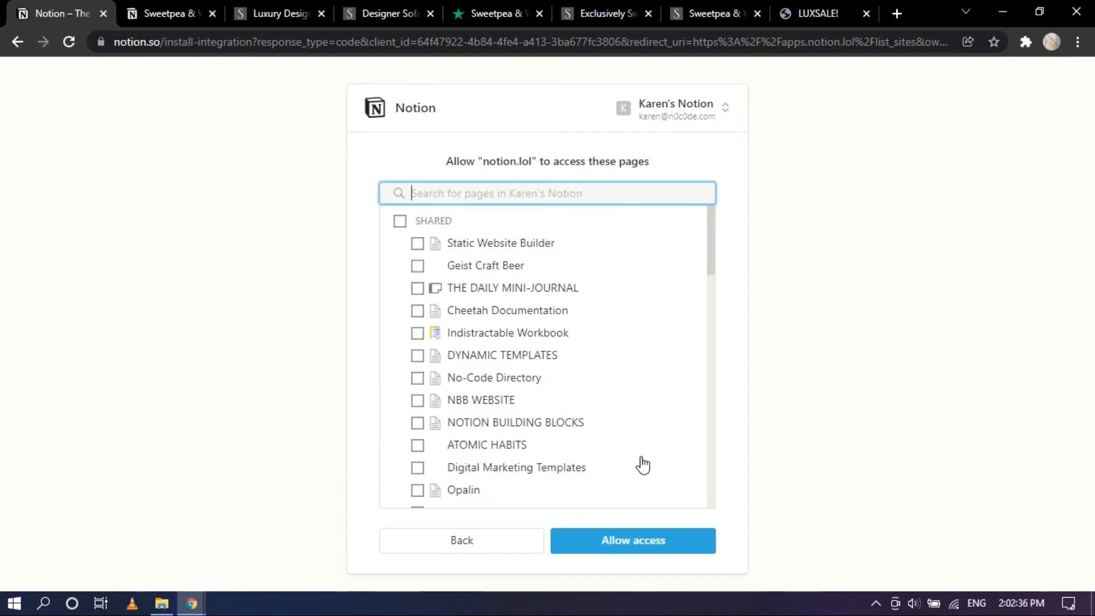
Check the entry's title in Notion, try searching the access request for "Sweetpea & Willow", and clear the search
key("ctrl+Tab")
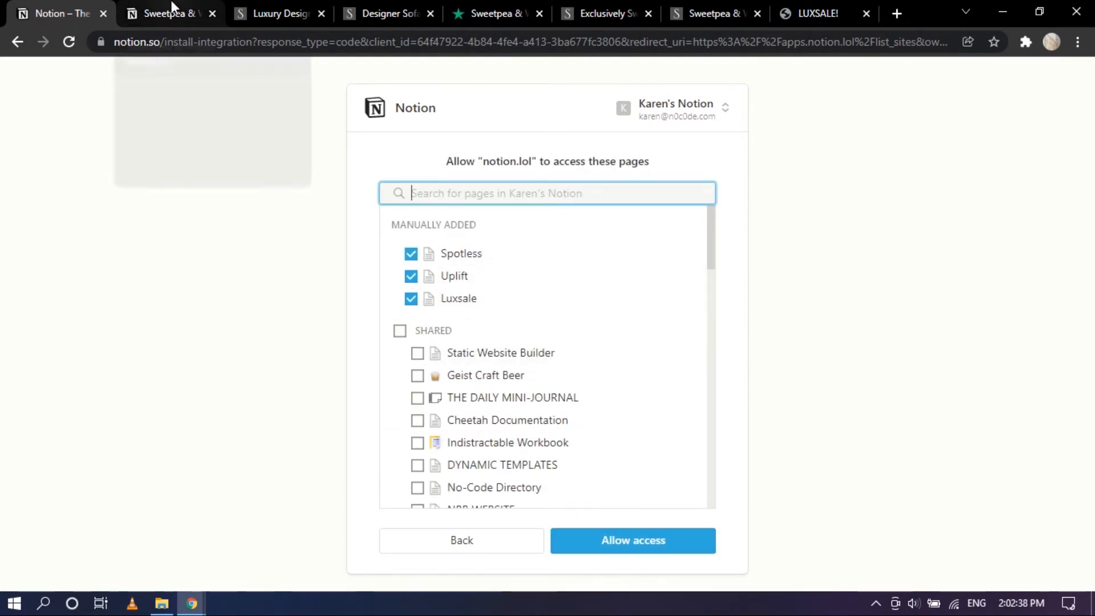
left_click(561, 204)
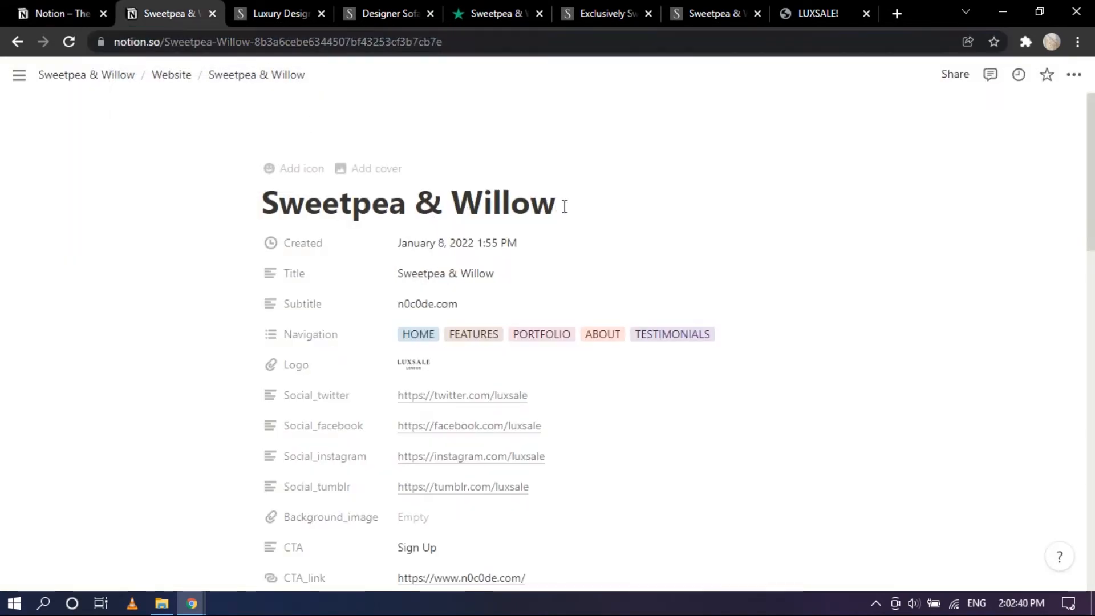
left_click(51, 13)
type("sw")
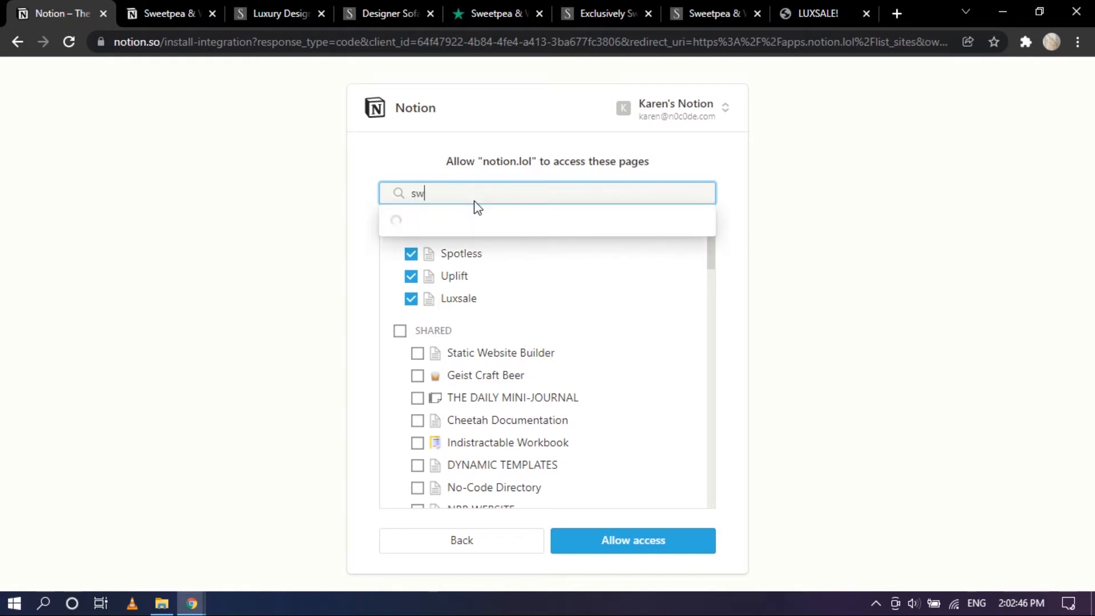
type("eetpe")
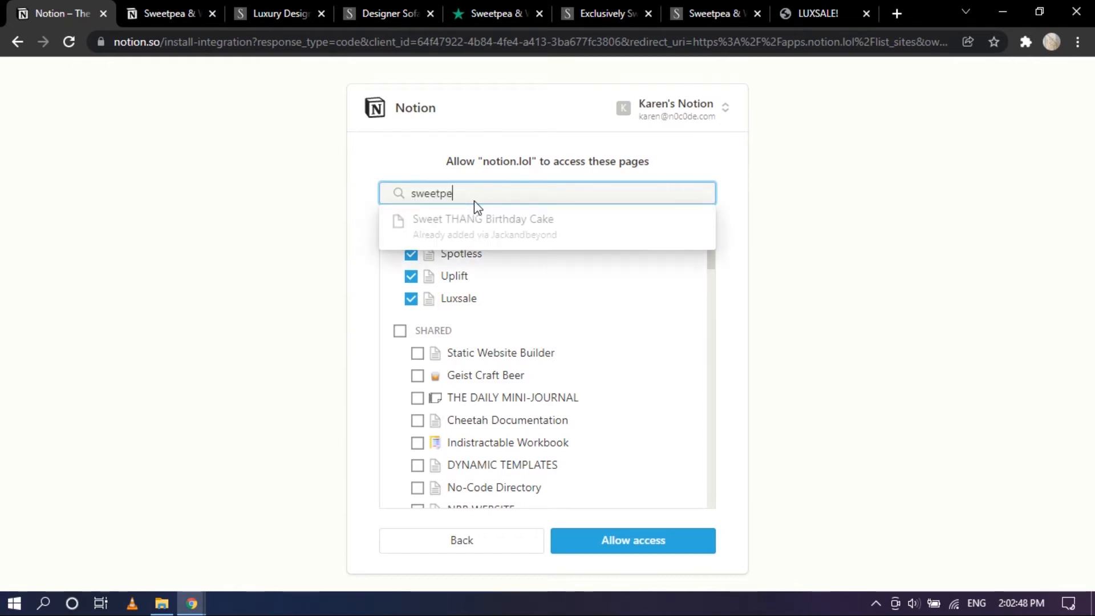
type("a a")
type("nd")
key("BackSpace")
key("BackSpace")
key("BackSpace")
type("&")
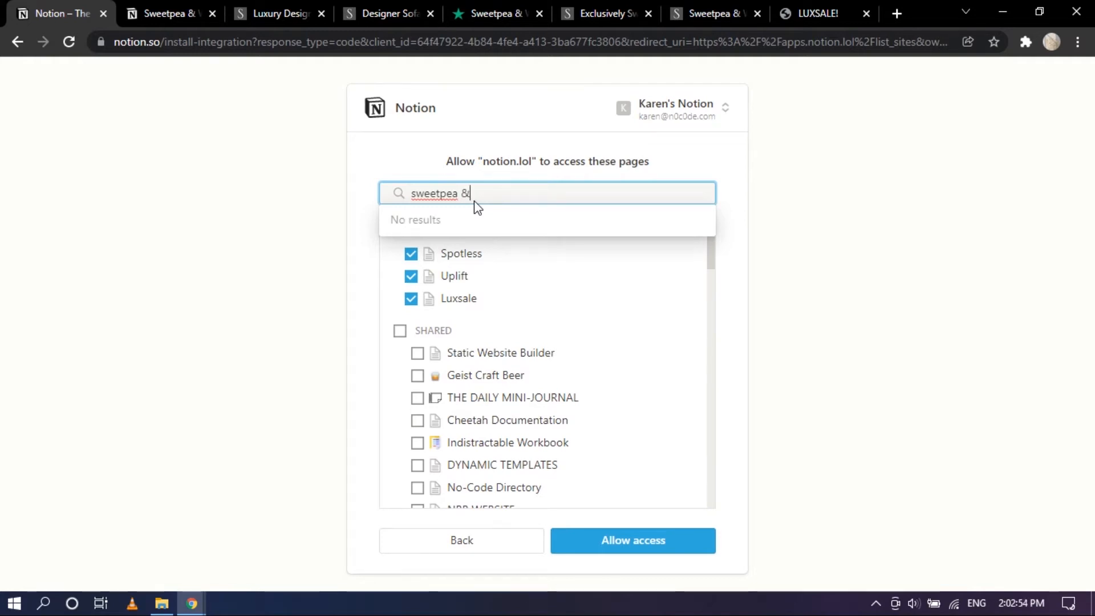
type(" Willow")
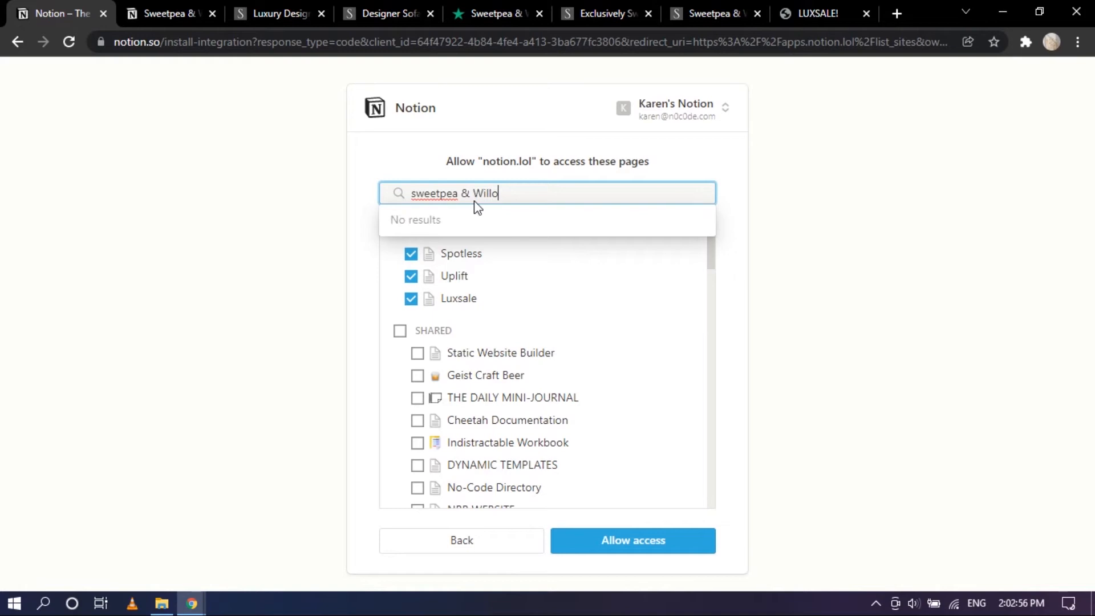
key("Left")
key("Left")
key("Left")
key("BackSpace")
type("S")
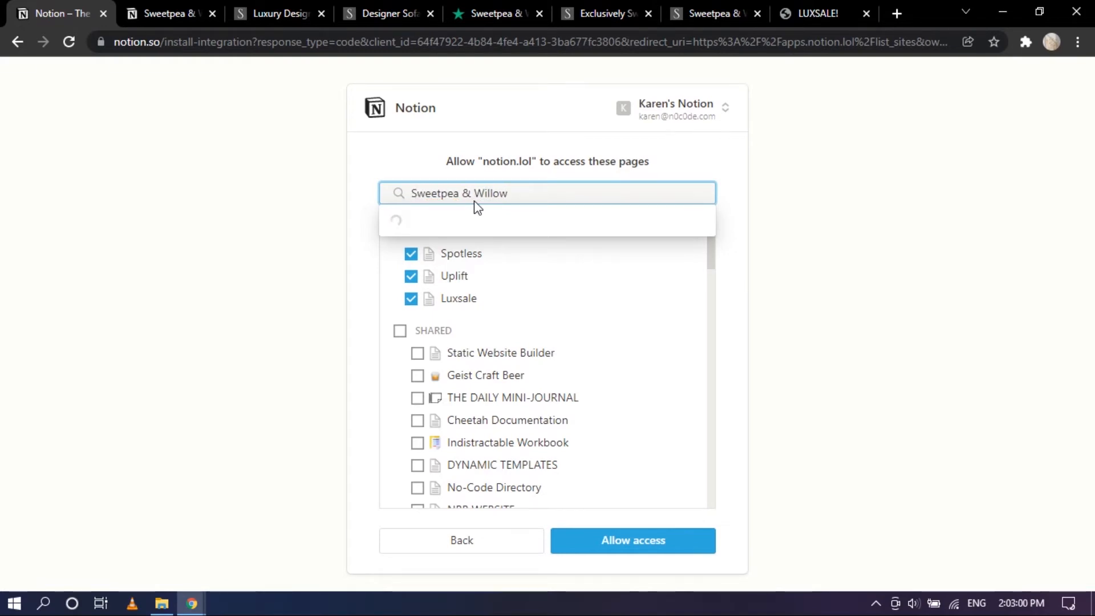
key("ctrl+a")
key("BackSpace")
Select the private Sweetpea & Willow page, allow notion.lol to access it, and sync the sweetpeaandwillow.notion.lol site
scroll(504, 271, "down", 12)
scroll(539, 292, "down", 4)
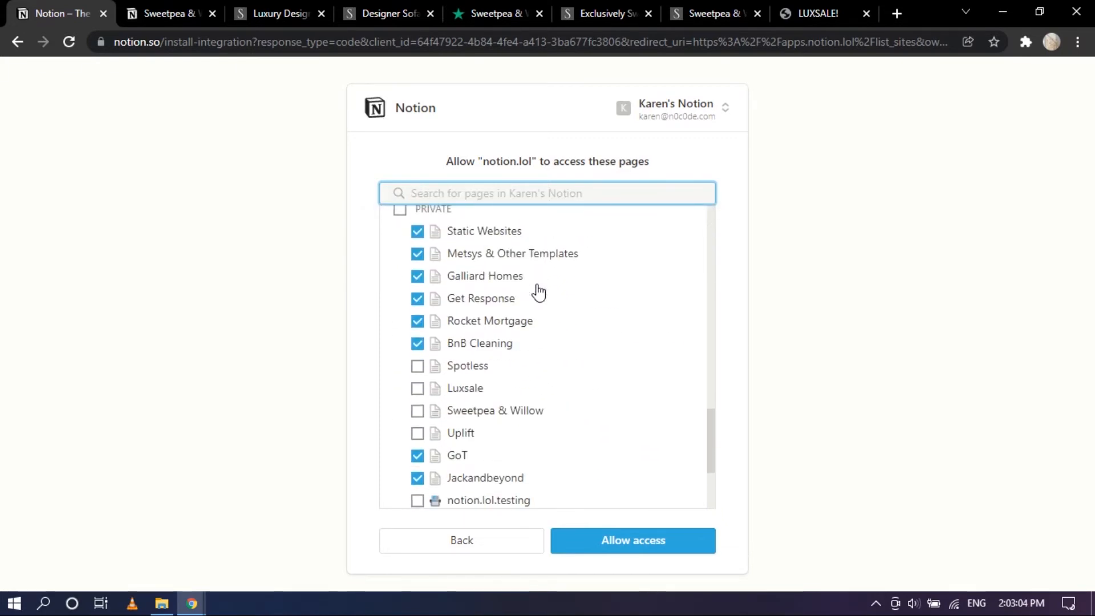
scroll(536, 297, "down", 2)
left_click(418, 331)
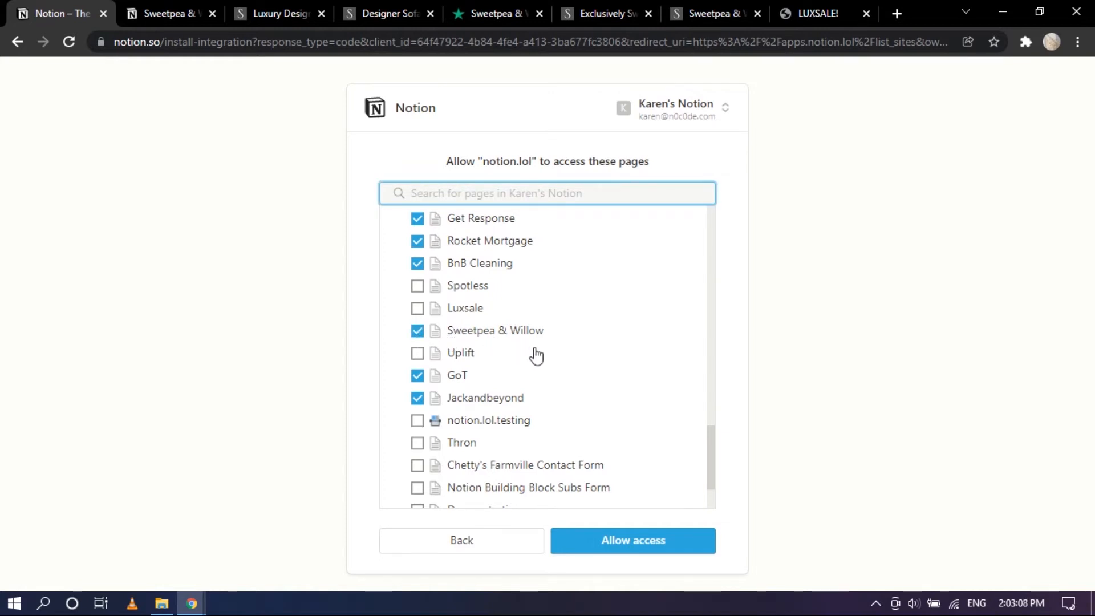
left_click(629, 548)
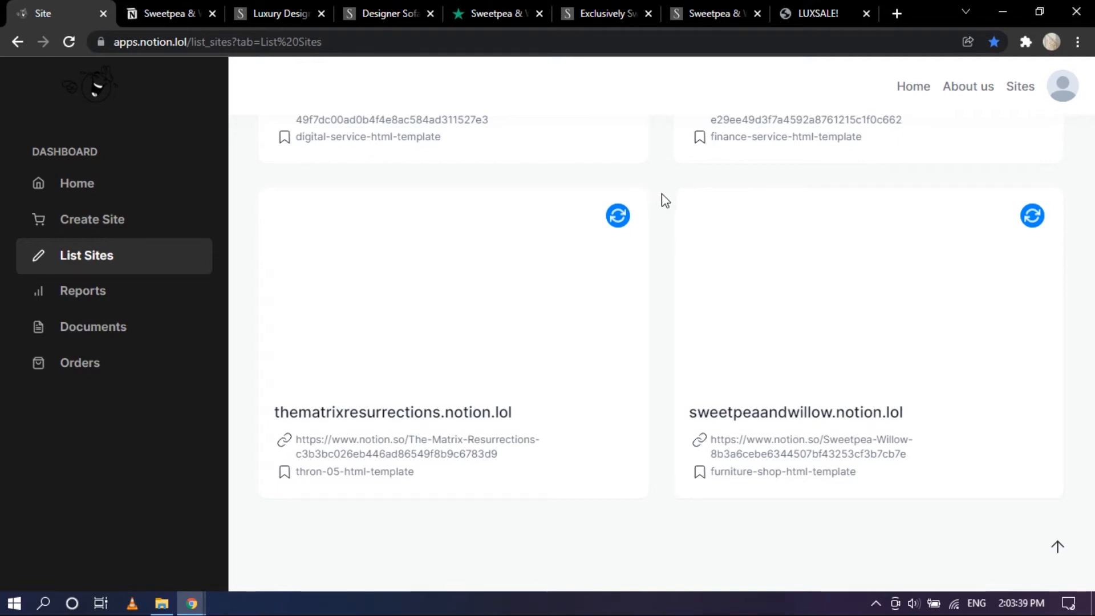
left_click(1033, 217)
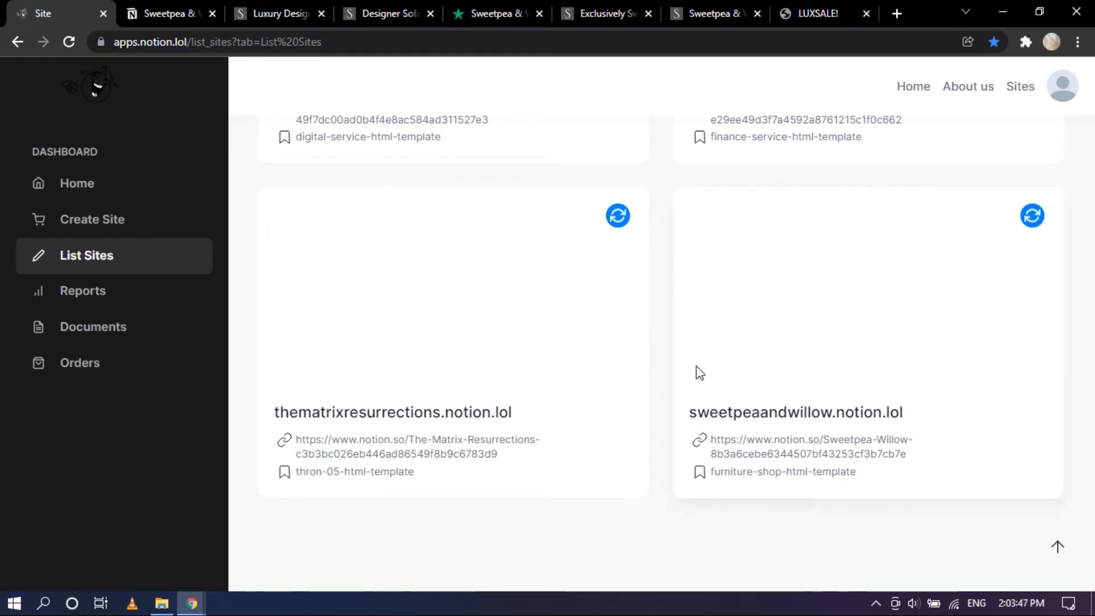
Return to the Sweetpea & Willow entry in Notion and delete the Luxsale image from its Logo property
left_click(184, 8)
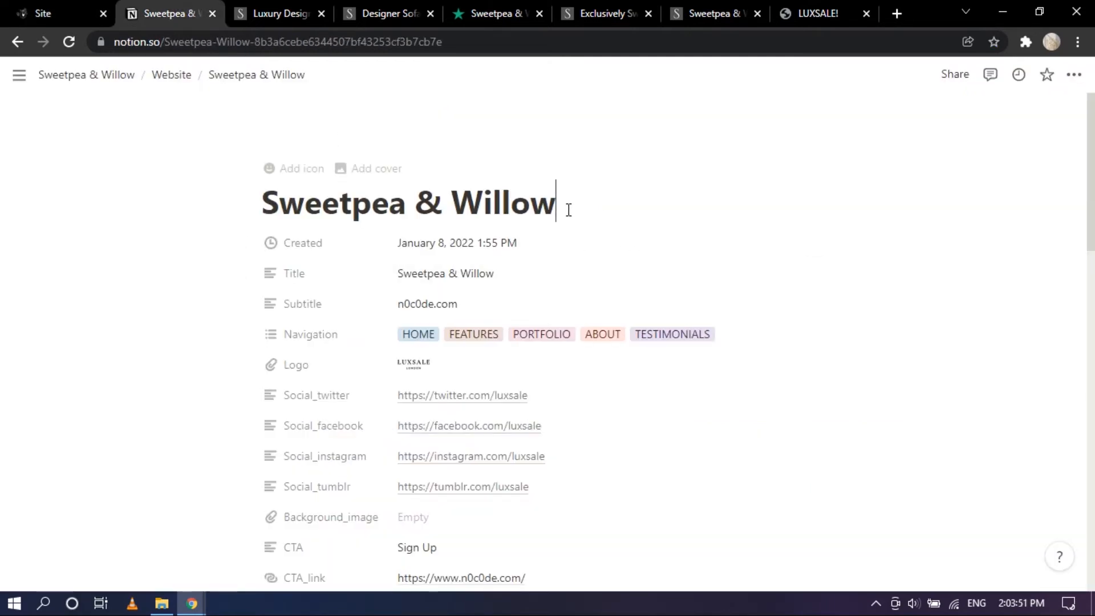
scroll(568, 209, "down", 3)
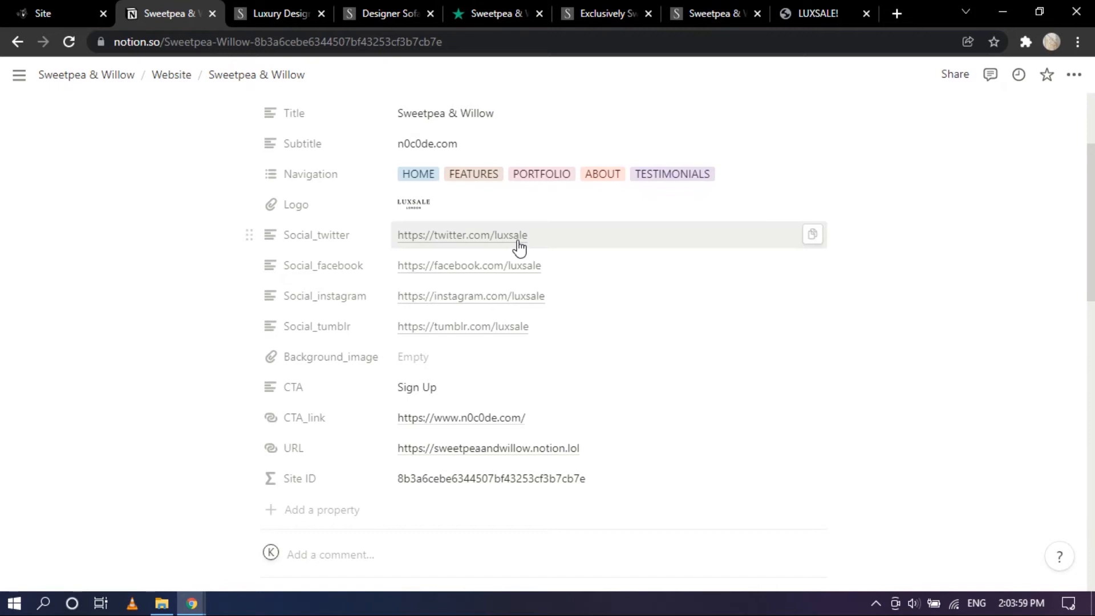
scroll(519, 246, "up", 2)
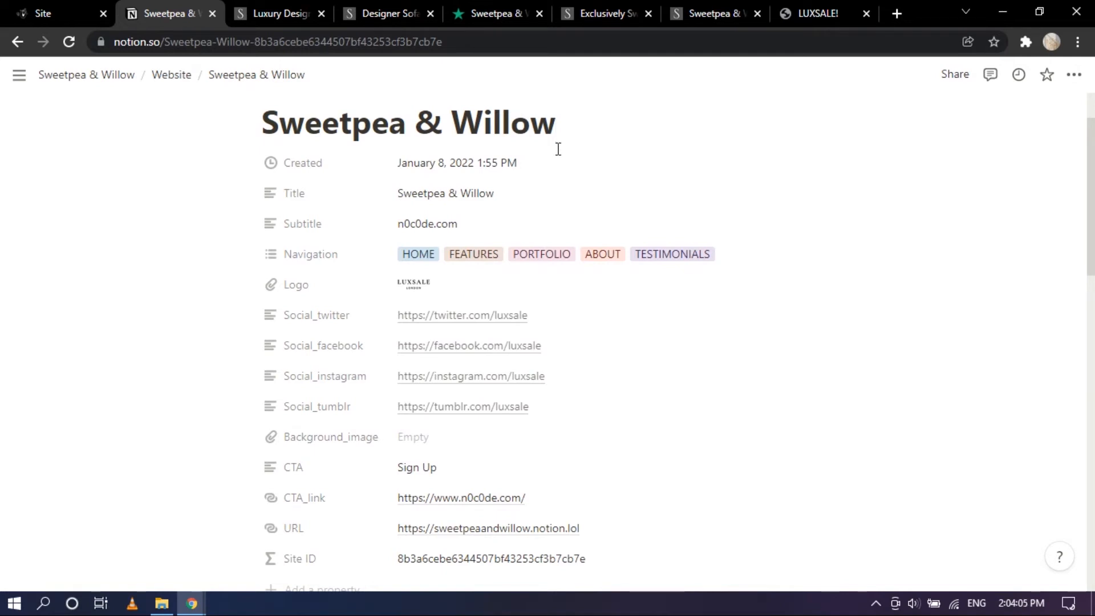
scroll(553, 140, "up", 2)
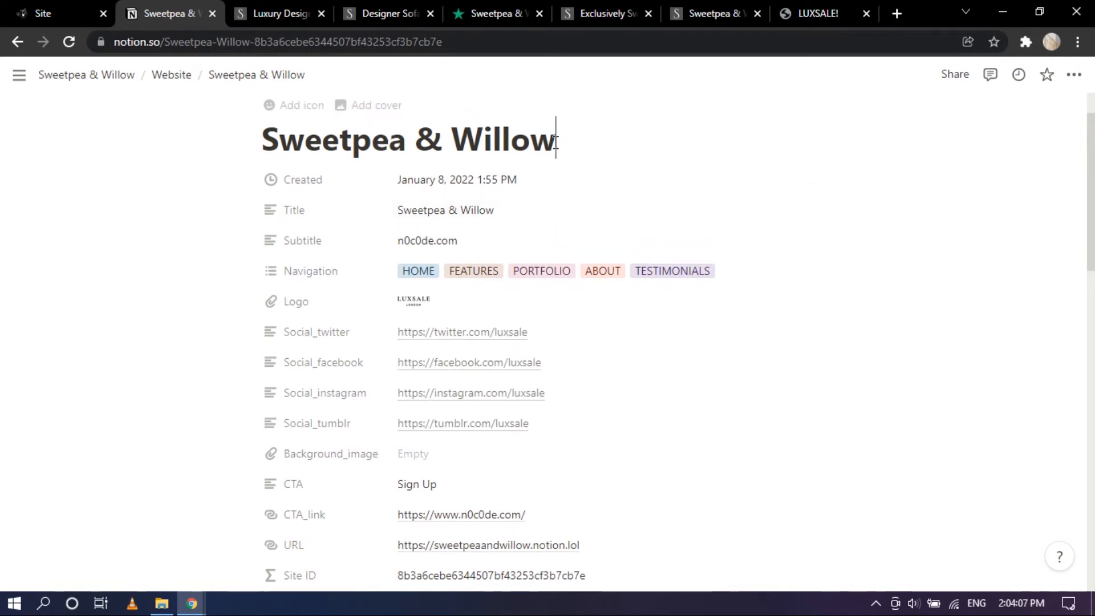
scroll(562, 217, "down", 4)
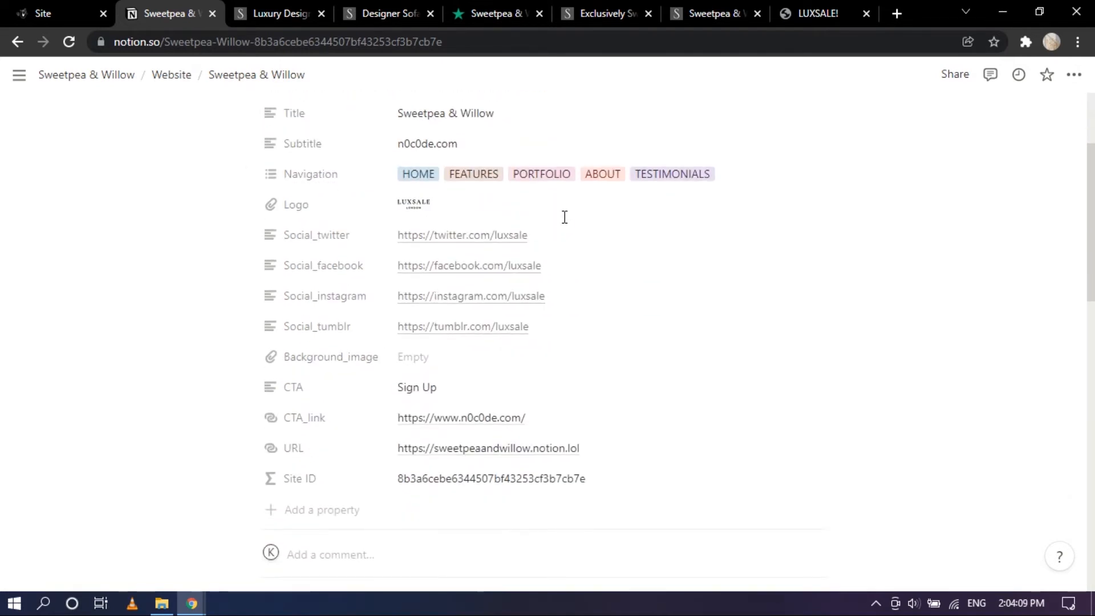
scroll(821, 276, "up", 2)
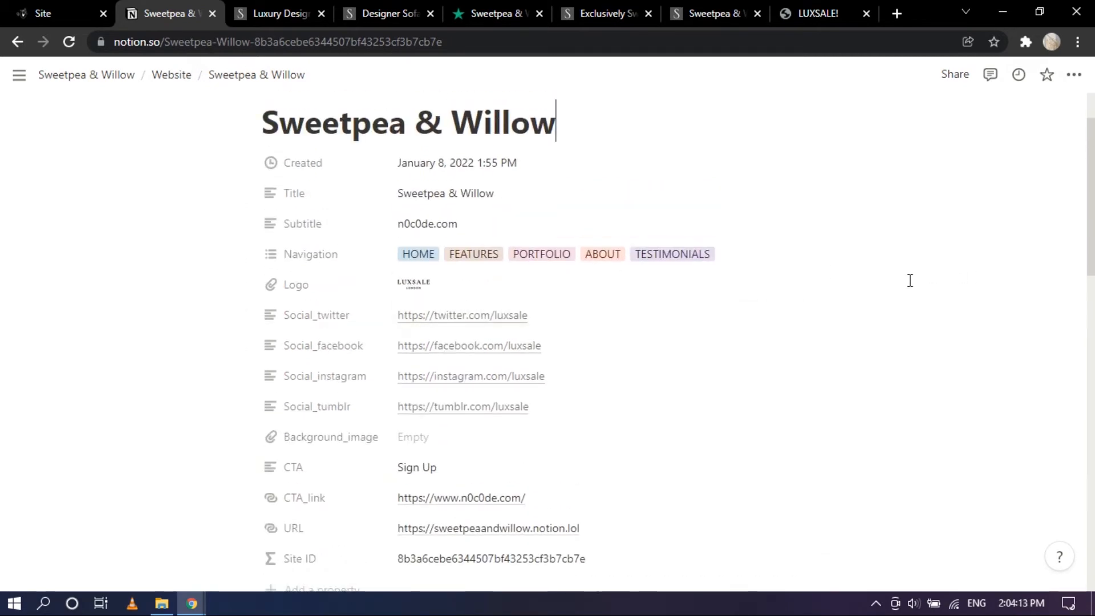
scroll(875, 281, "down", 2)
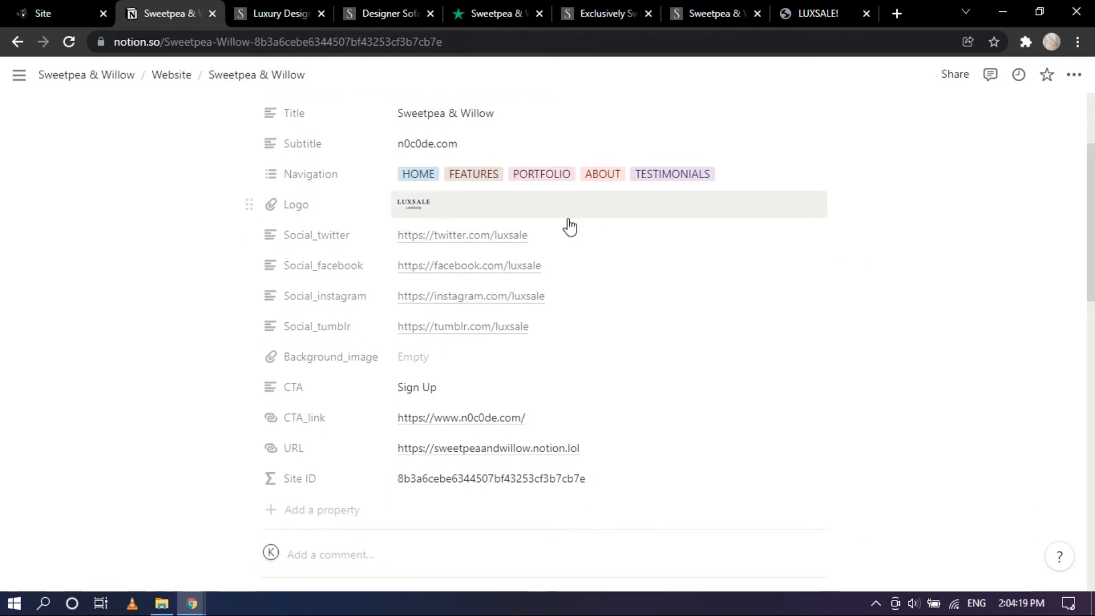
left_click(422, 213)
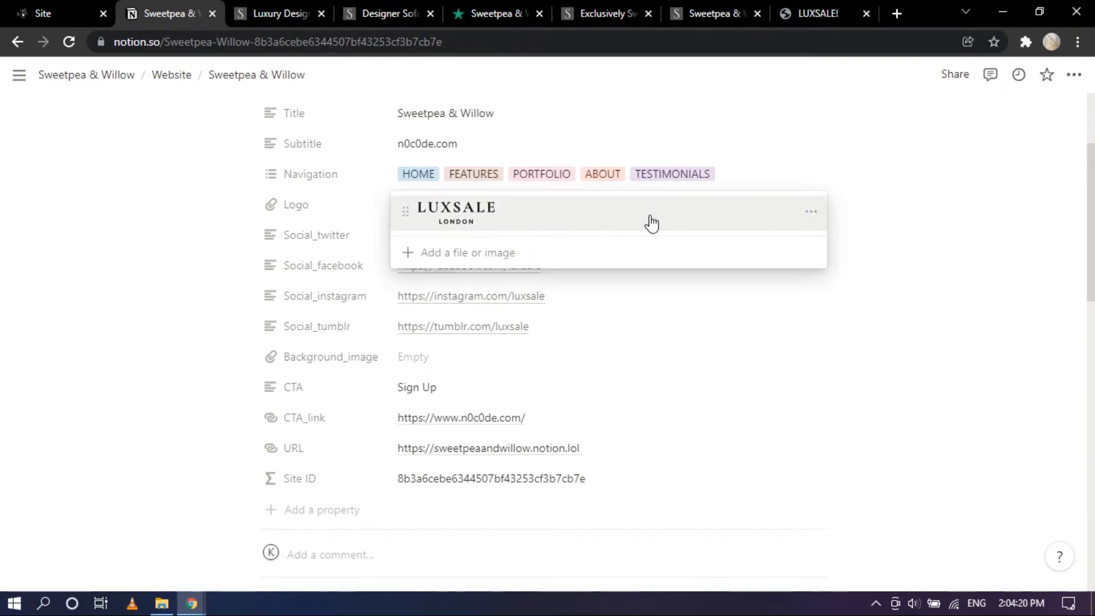
left_click(919, 205)
left_click(513, 206)
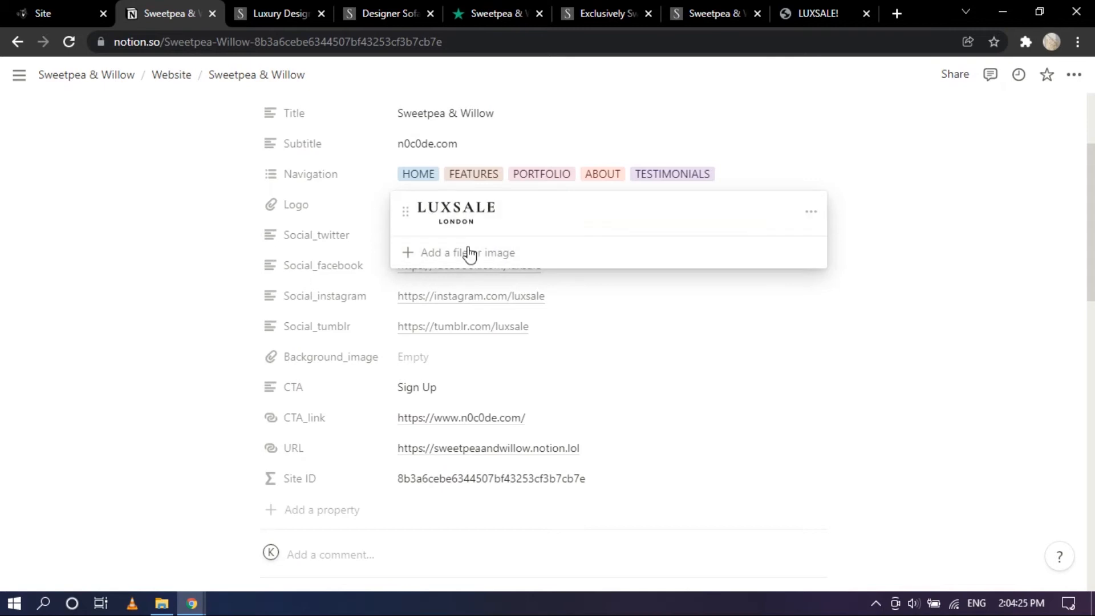
left_click(810, 216)
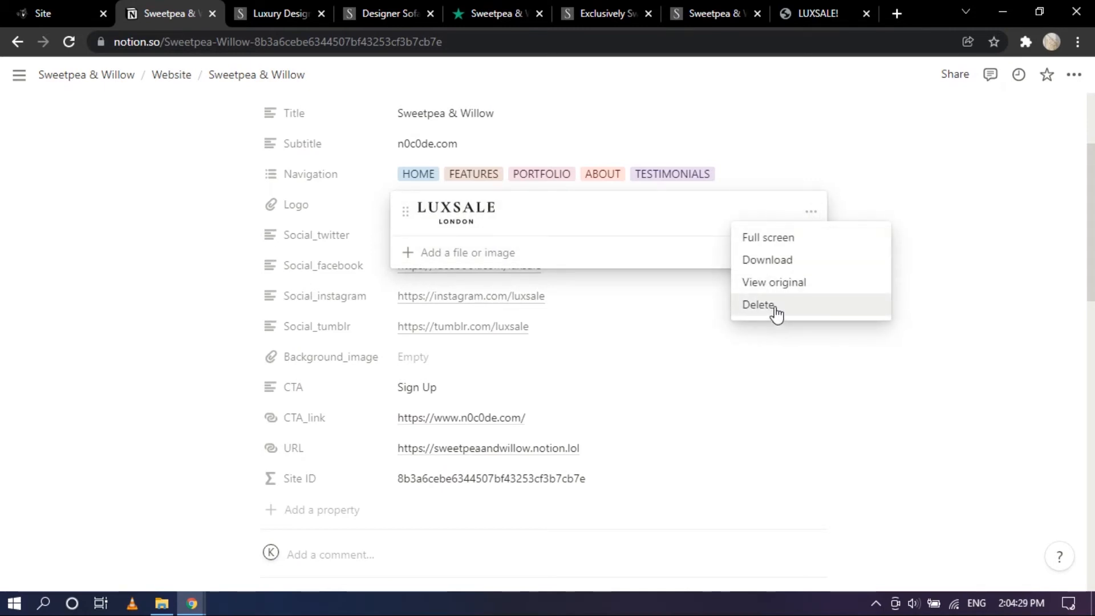
left_click(776, 311)
left_click(996, 222)
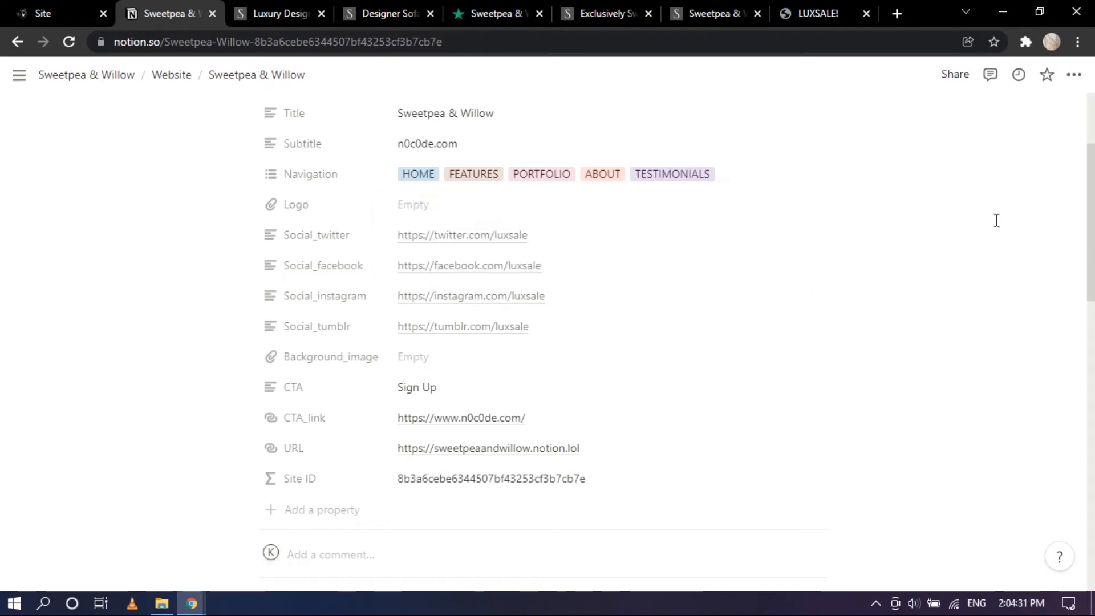
Upload Logo.png from the Downloads folder to the entry's Logo property
left_click(418, 205)
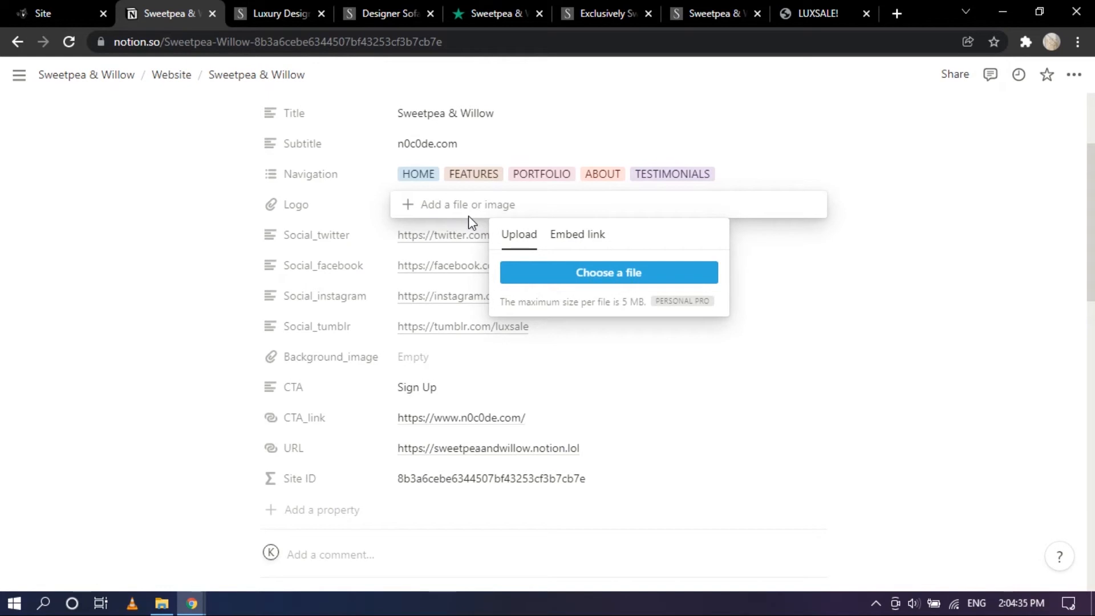
left_click(607, 273)
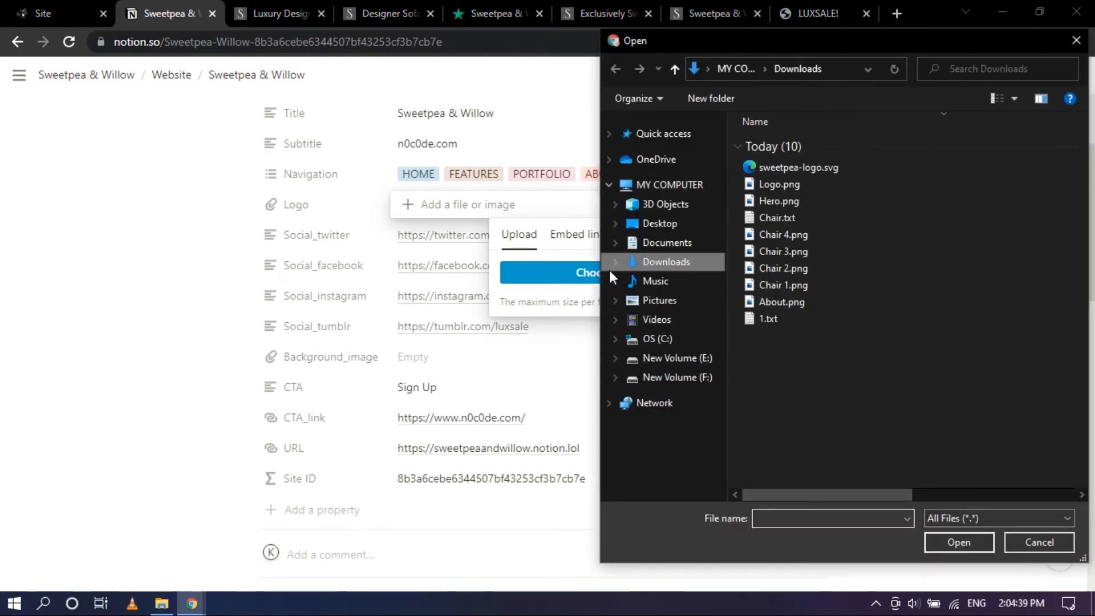
left_click(785, 189)
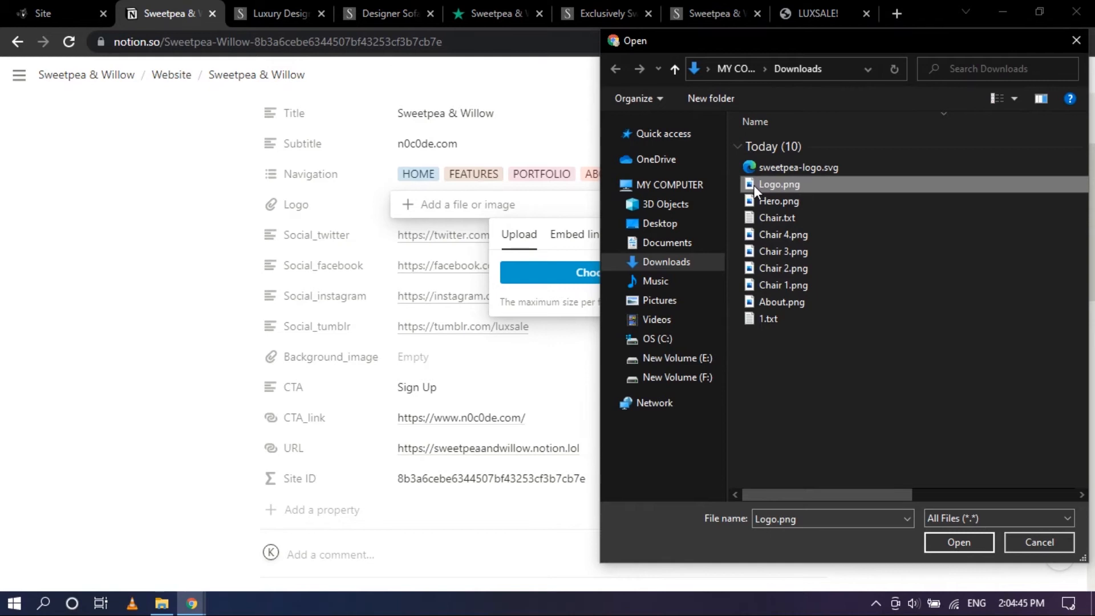
left_click(950, 542)
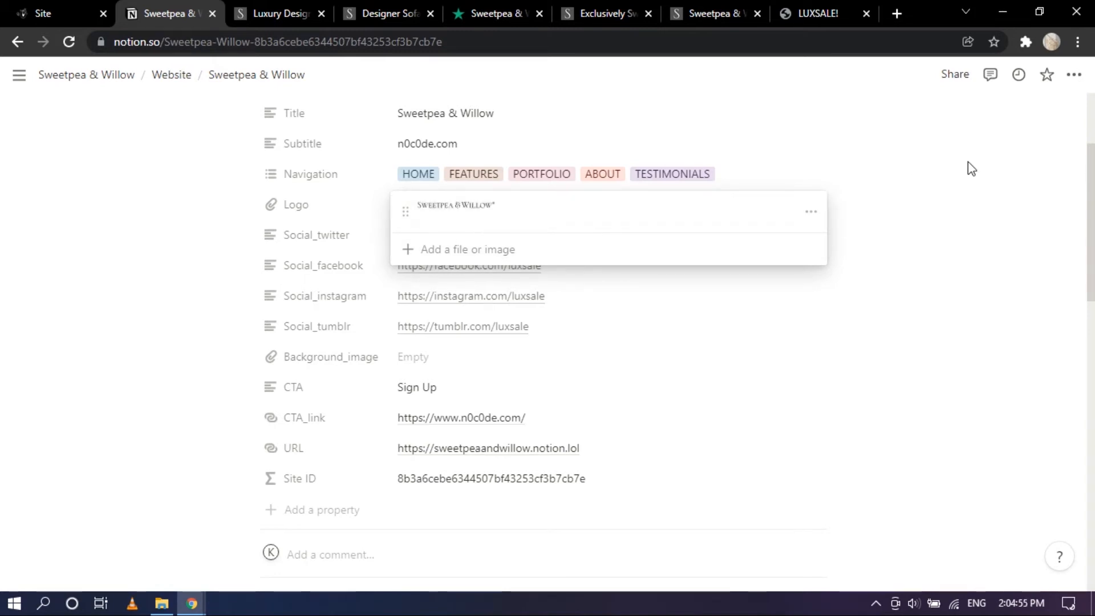
left_click(902, 215)
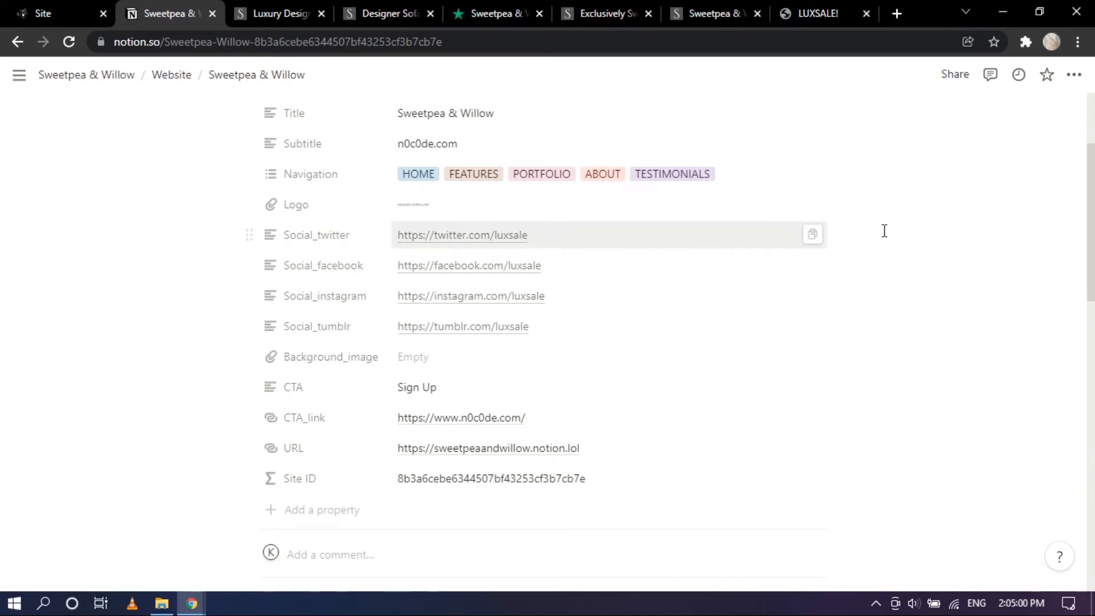
left_click(784, 233)
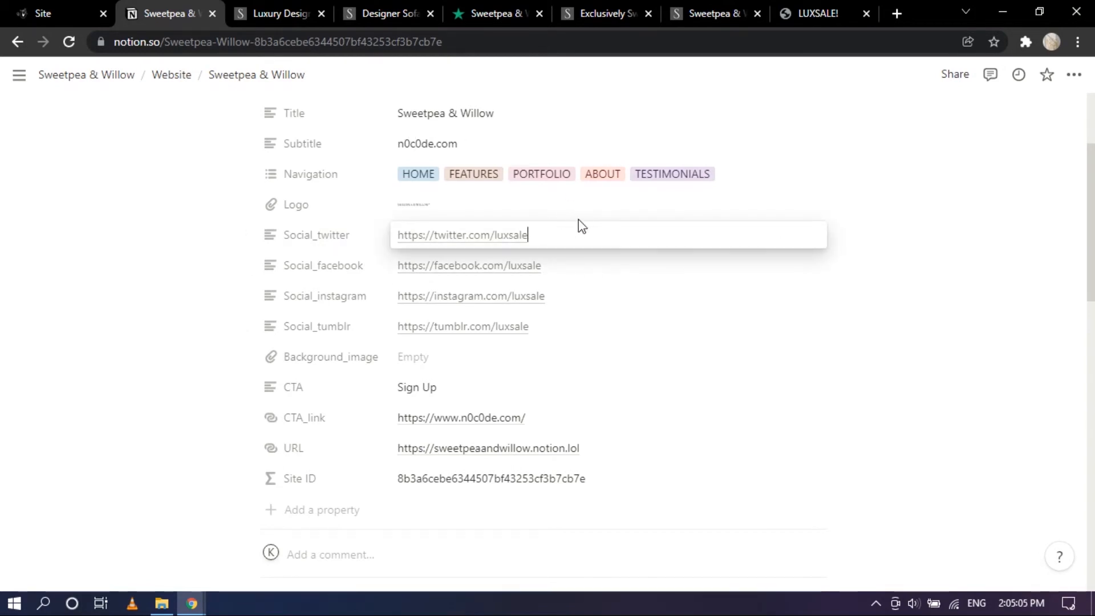
key("shift+Left")
key("Left")
key("Left")
key("Left")
key("Left")
key("Right")
key("Right")
key("Right")
key("Left")
key("Left")
key("Left")
key("Left")
key("Left")
key("Left")
type("sweetpea")
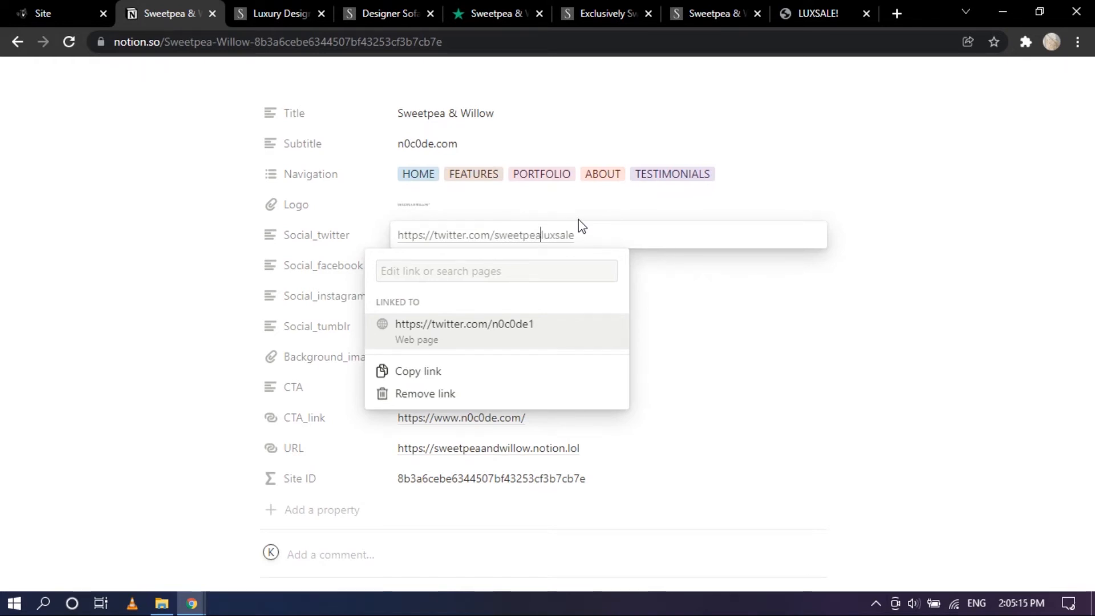
type("and")
key("BackSpace")
type("willow")
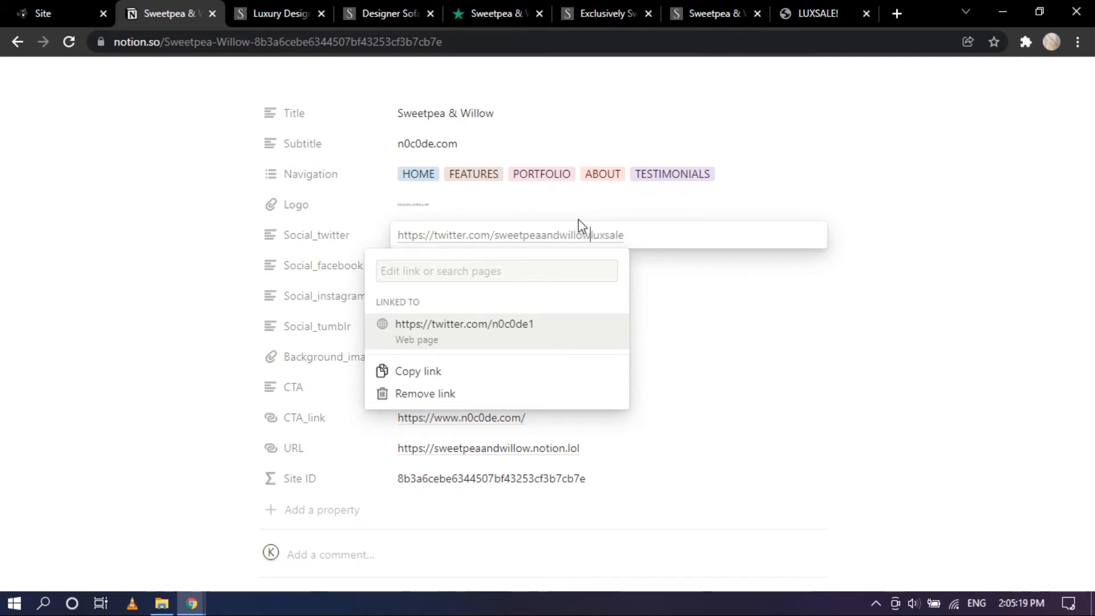
key("shift+End")
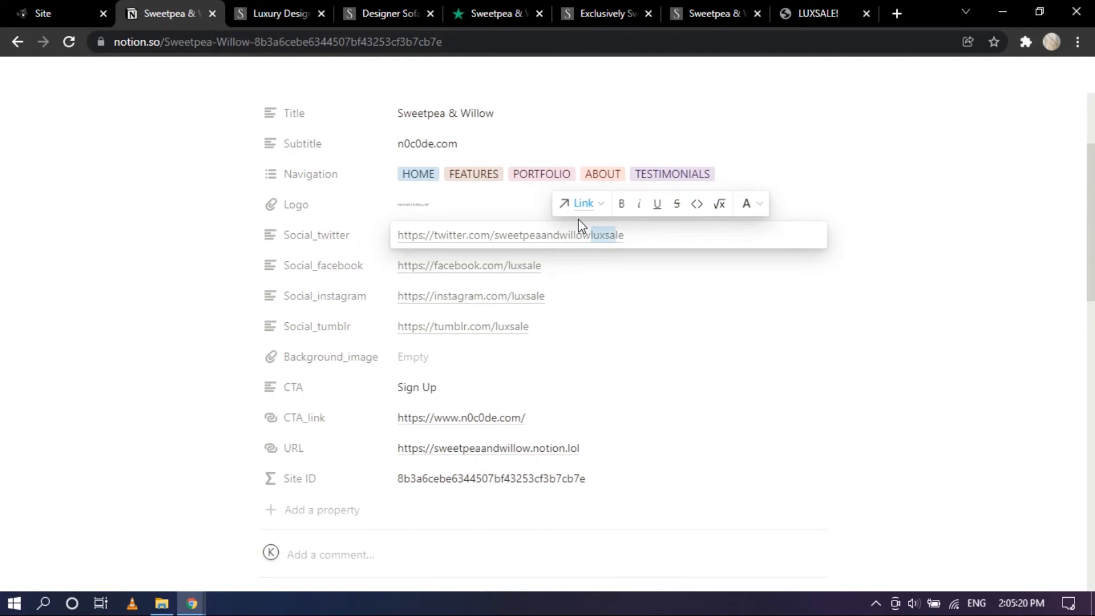
key("BackSpace")
Copy the handle "sweetpeaandwillow" from the Social_twitter property
key("shift+Left")
key("shift+Left")
key("shift+Left")
key("shift+Left")
key("shift+Left")
key("shift+Left")
key("shift+Left")
key("shift+Left")
key("shift+Left")
key("shift+Left")
key("shift+Left")
key("shift+Left")
key("shift+Left")
key("shift+Left")
key("shift+Left")
key("shift+Left")
key("shift+Left")
key("ctrl+c")
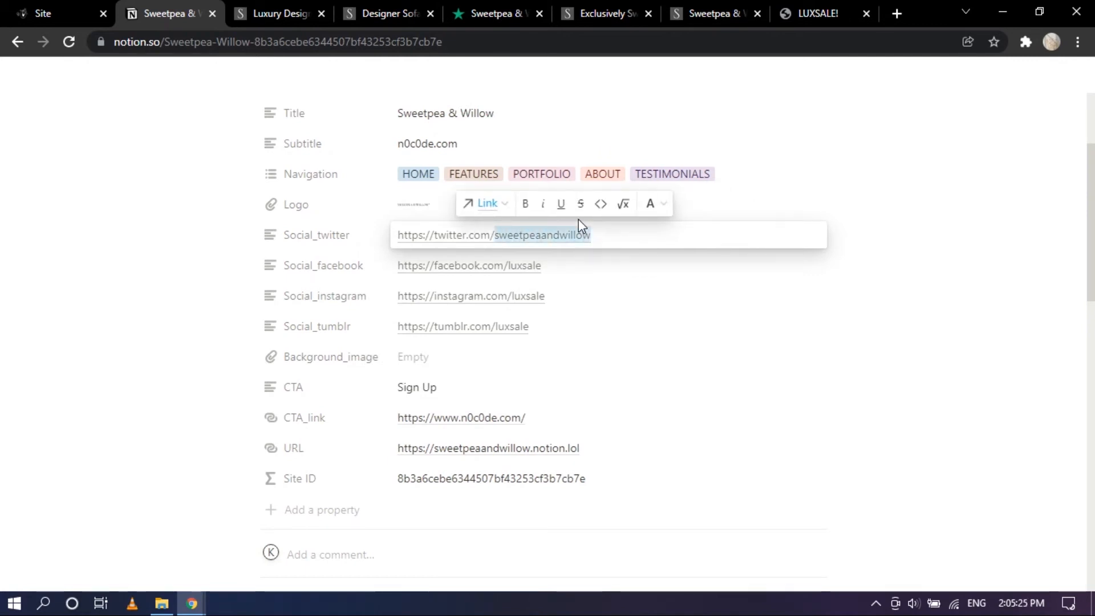
left_click(566, 268)
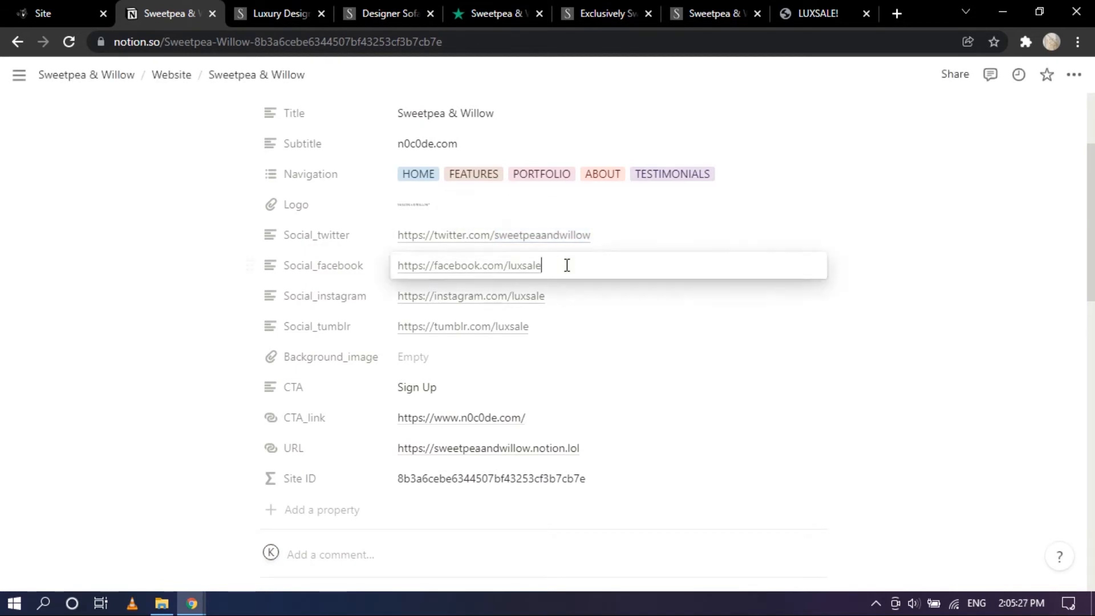
key("Left")
key("Left")
key("Left")
key("Left")
key("Left")
key("Left")
key("Left")
key("ctrl+v")
key("shift+Right")
key("shift+Right")
key("shift+Right")
key("shift+Right")
key("shift+Right")
key("shift+Right")
key("shift+Right")
key("BackSpace")
left_click(630, 302)
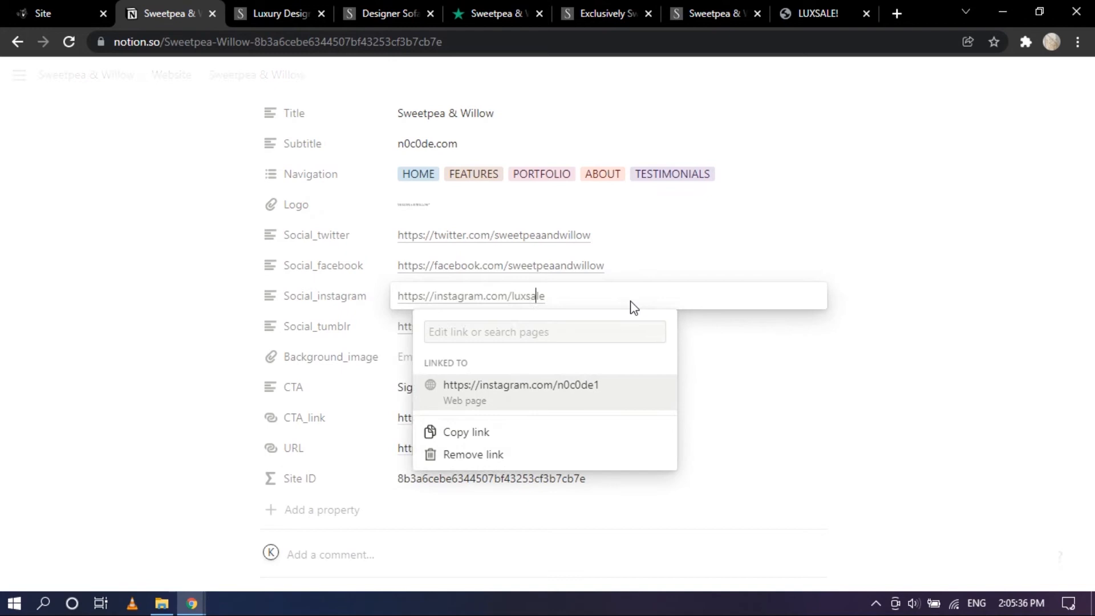
key("Left")
key("Left")
key("Left")
key("Left")
key("Left")
key("Left")
key("Left")
key("ctrl+v")
key("shift+Right")
key("shift+Right")
key("shift+Right")
key("shift+Right")
key("shift+Right")
key("shift+Right")
key("shift+Right")
key("BackSpace")
left_click(625, 325)
key("Left")
key("Left")
key("Left")
key("Left")
key("Left")
key("Left")
key("Left")
key("ctrl+v")
key("shift+Right")
key("shift+Right")
key("shift+Right")
key("shift+Right")
key("shift+Right")
key("shift+Right")
key("shift+Right")
key("BackSpace")
left_click(931, 242)
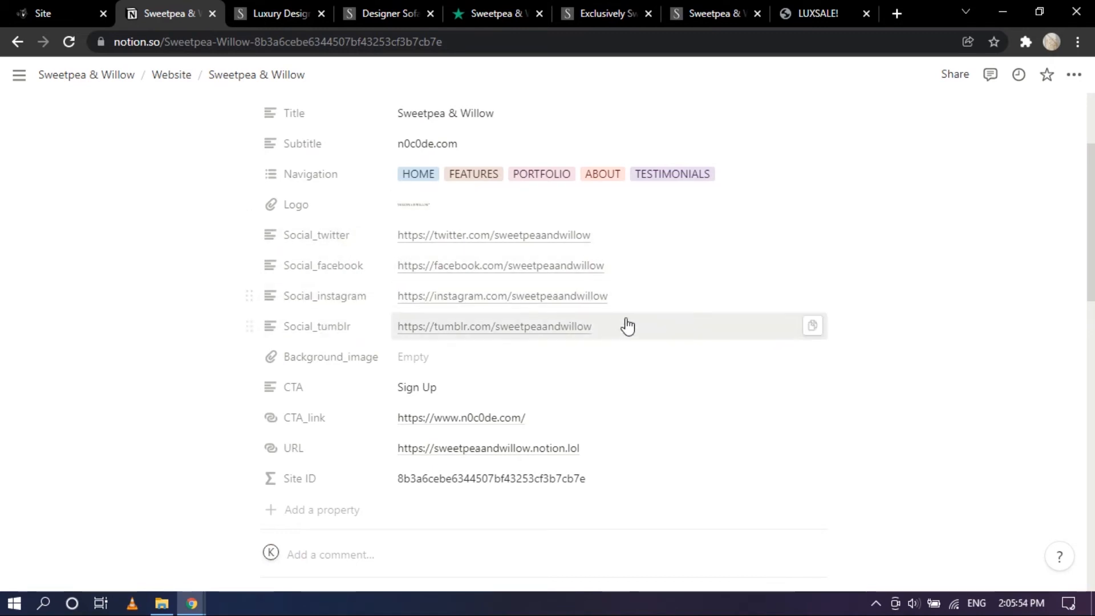
Look over the entry's Pages gallery and open the HOME entry as a full page
scroll(903, 222, "up", 2)
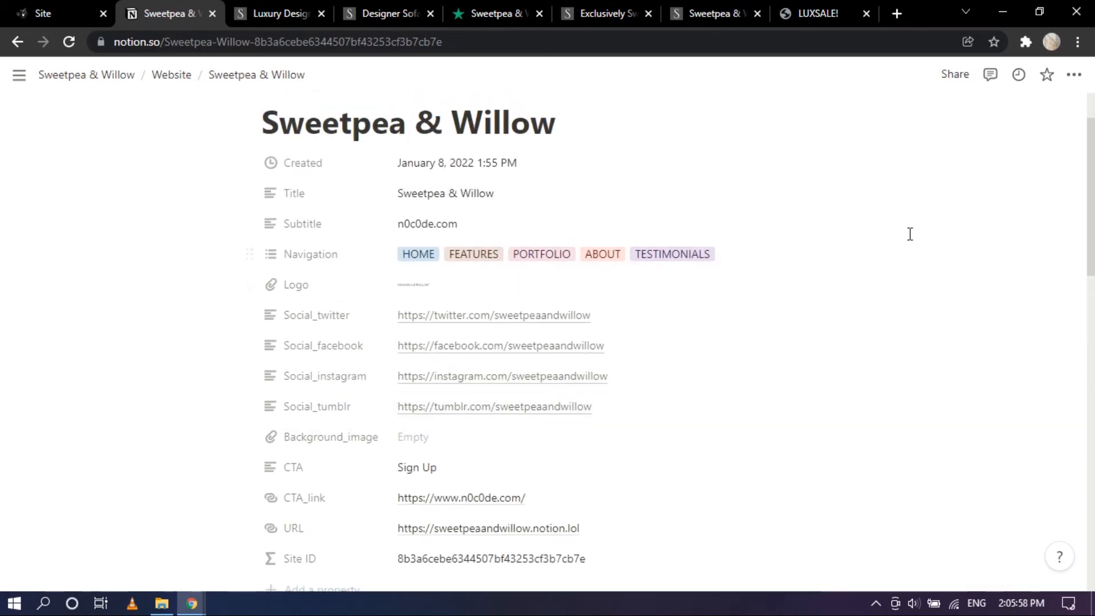
scroll(948, 270, "down", 2)
scroll(948, 271, "down", 5)
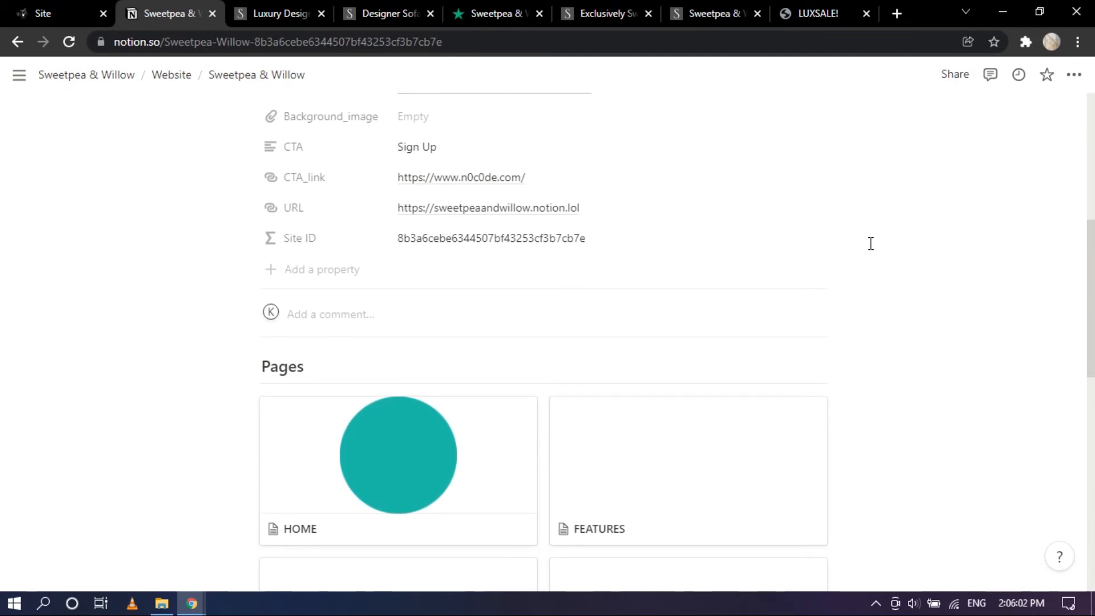
scroll(871, 243, "down", 3)
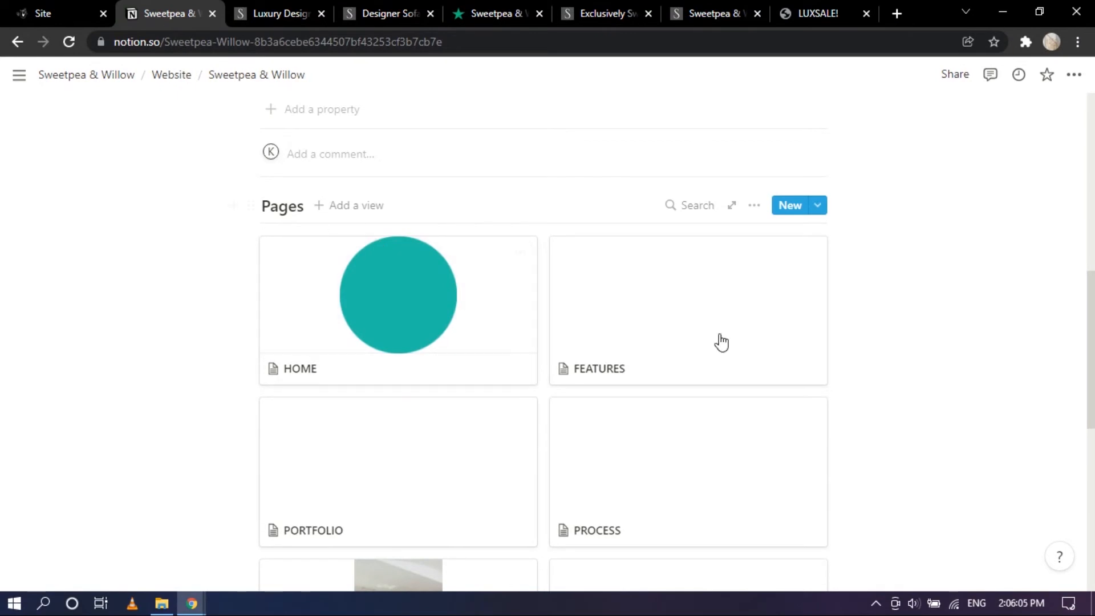
scroll(564, 337, "down", 3)
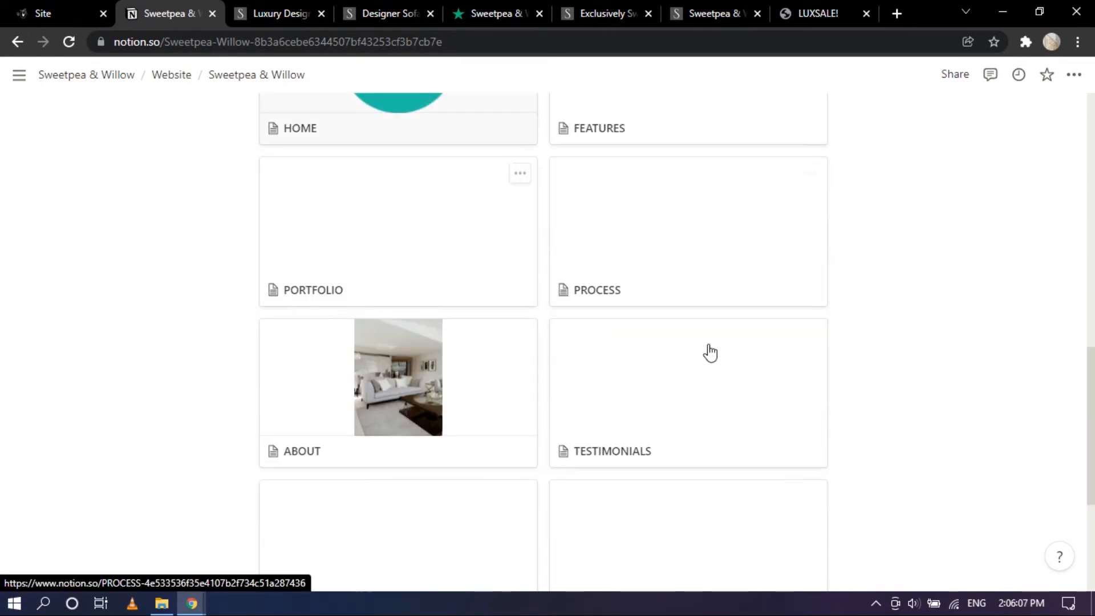
scroll(530, 276, "up", 4)
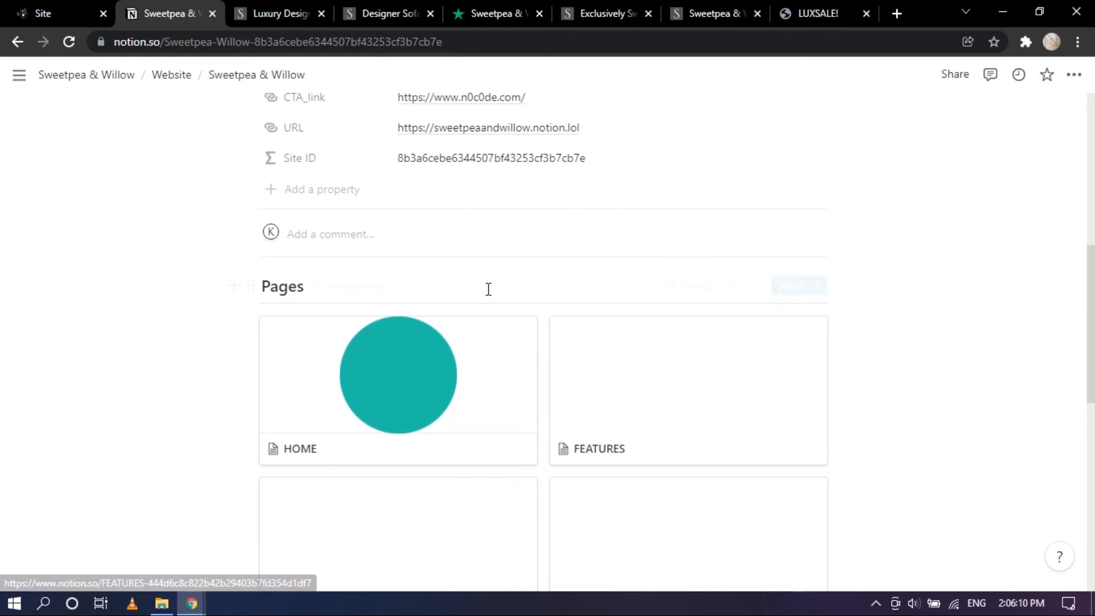
scroll(486, 289, "down", 1)
left_click(377, 311)
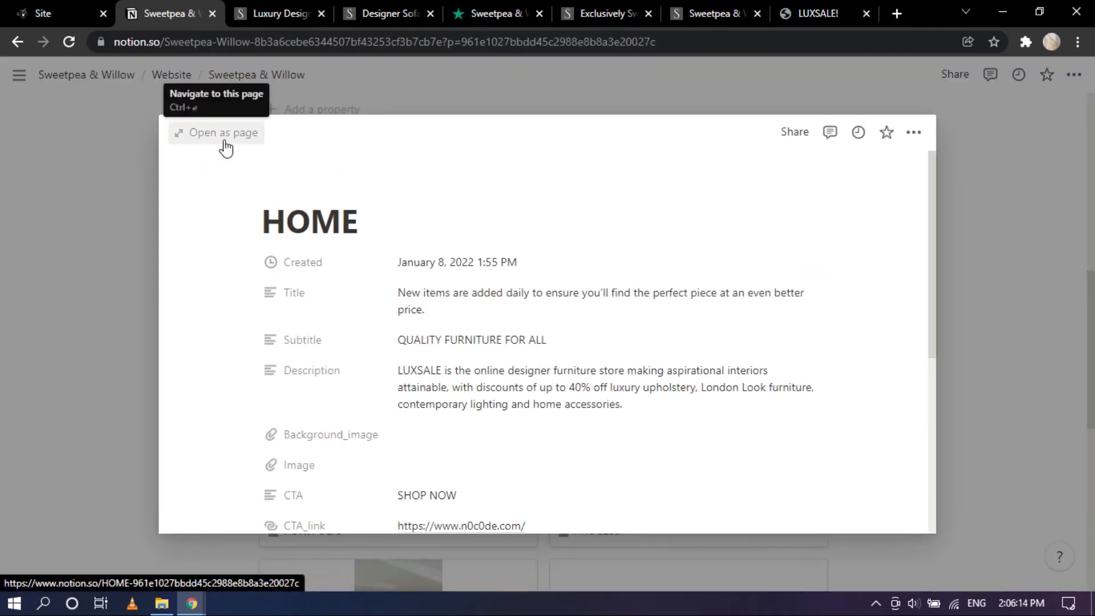
left_click(226, 145)
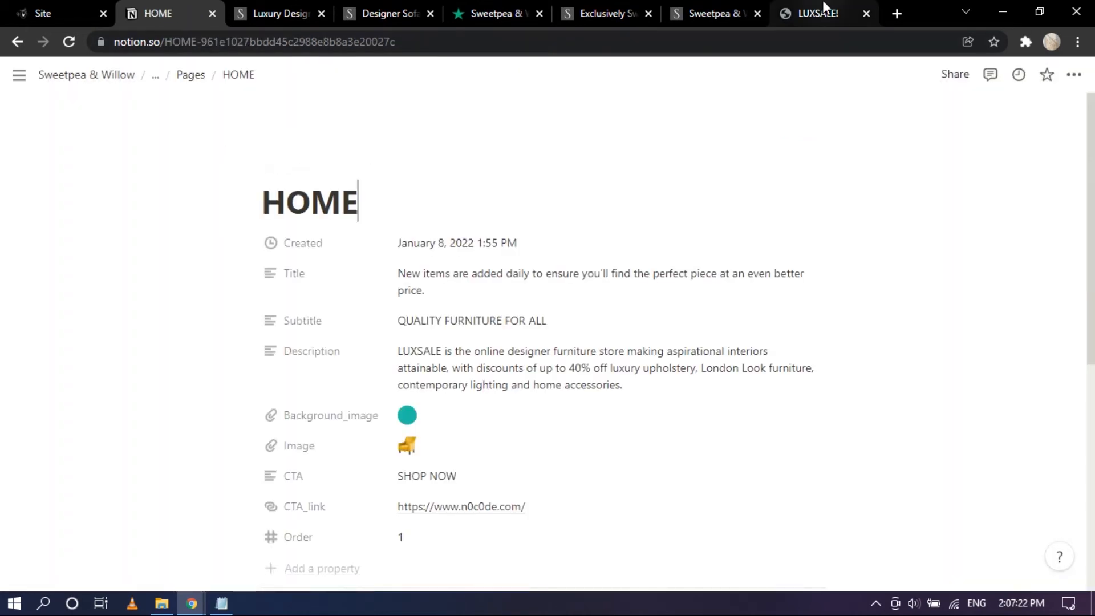
Check where the subtitle appears in the hero section of the live LUXSALE site, and return to the HOME page in Notion
left_click(823, 12)
scroll(416, 237, "up", 2)
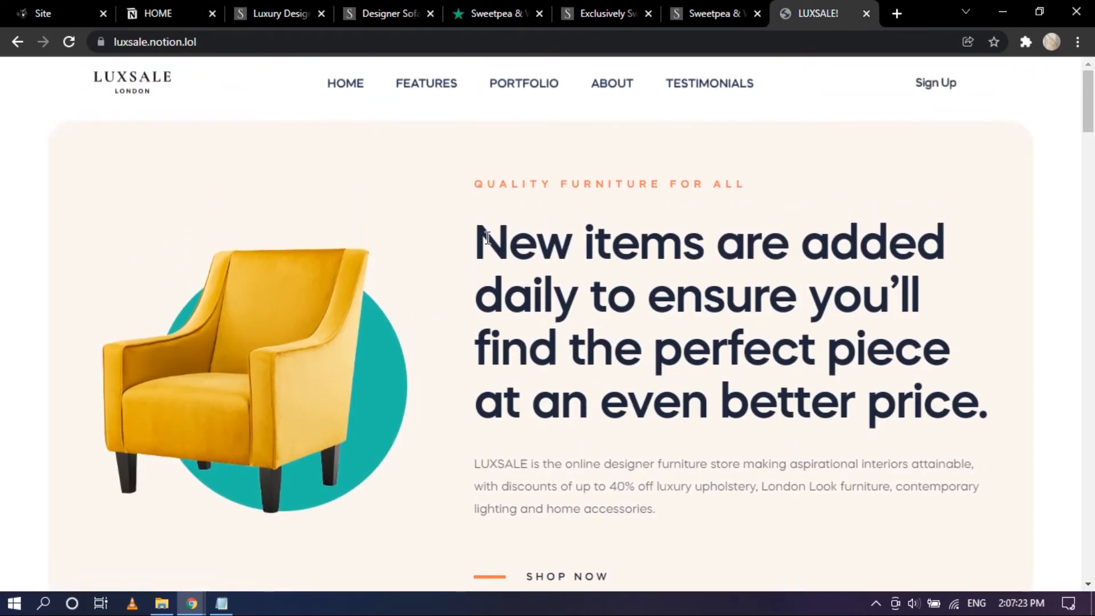
left_click_drag(471, 188, 756, 187)
left_click(623, 212)
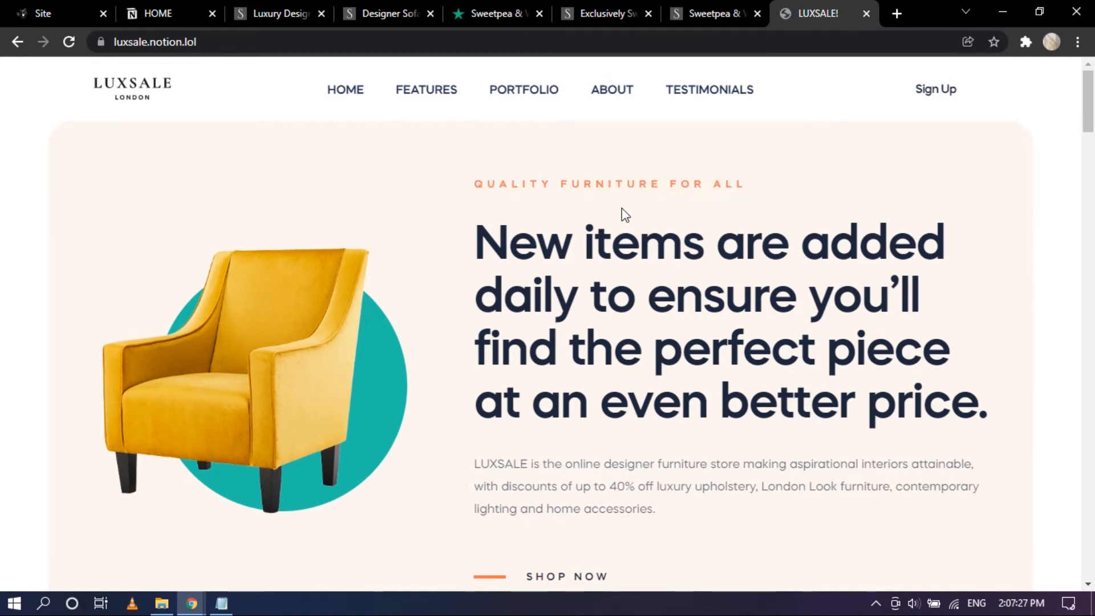
left_click(171, 13)
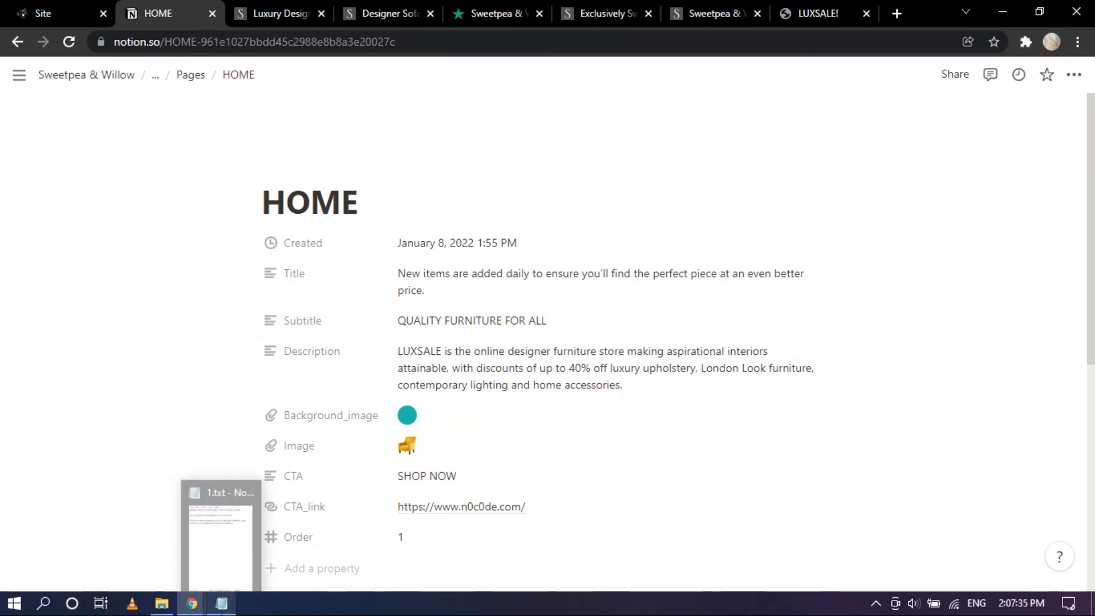
Copy "BRAND NEW FURNITURE FOR THE NEW YEAR" from 1.txt in Notepad and replace the HOME page's Subtitle with it
left_click(221, 603)
left_click_drag(317, 95, 193, 130)
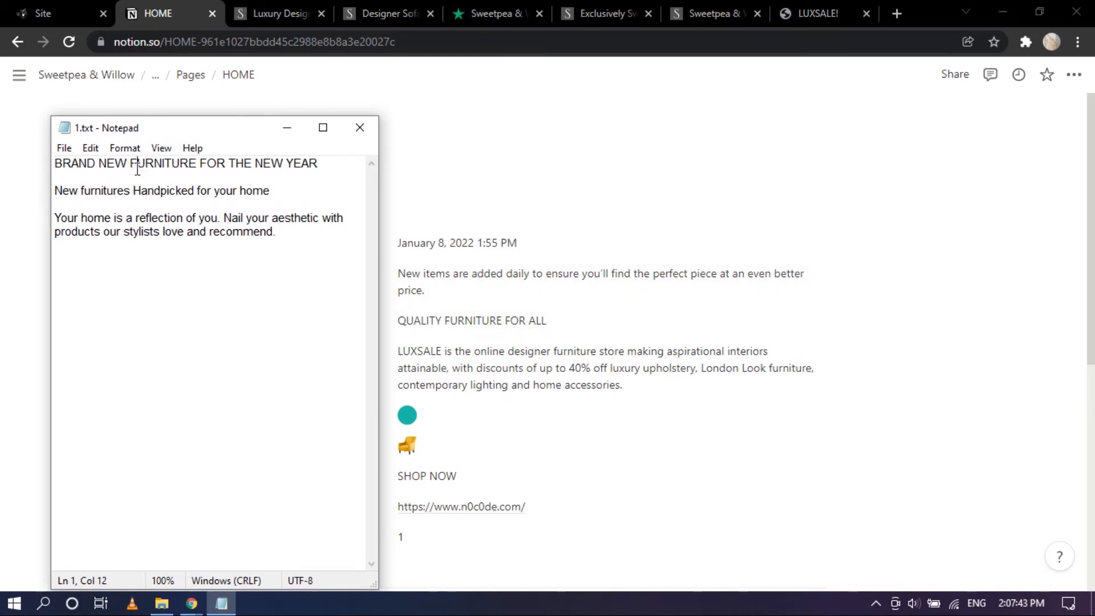
left_click_drag(341, 163, 43, 169)
key("ctrl+c")
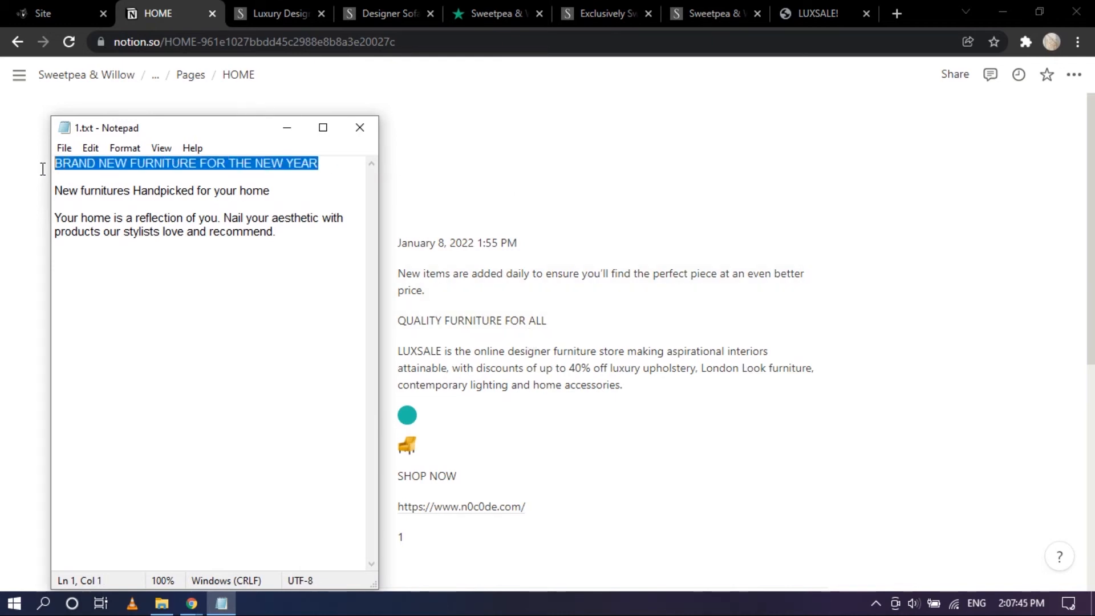
left_click(698, 169)
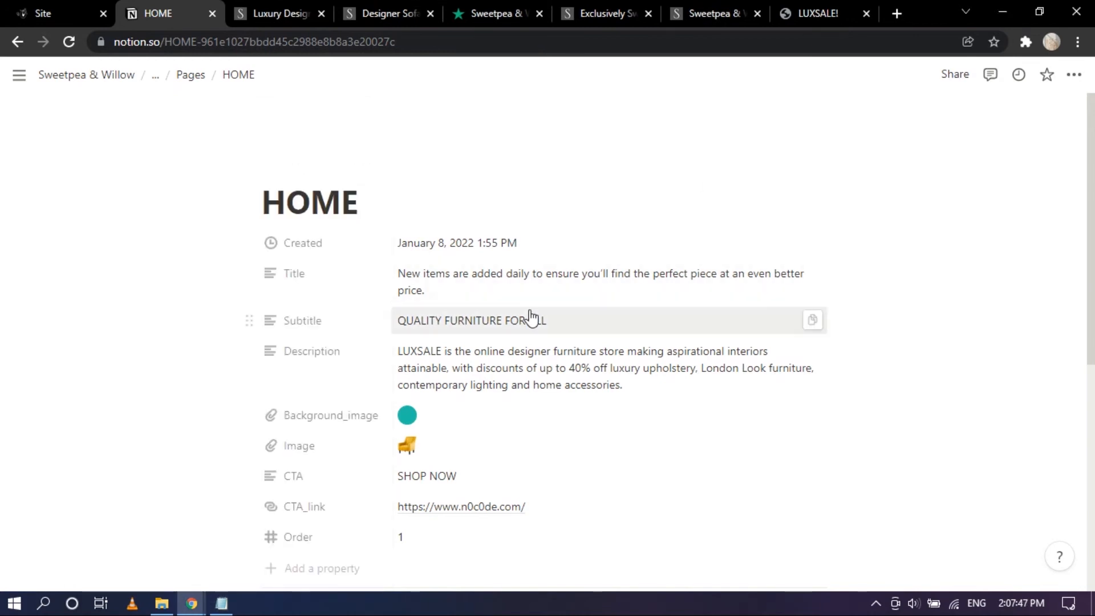
left_click(525, 329)
triple_click(470, 321)
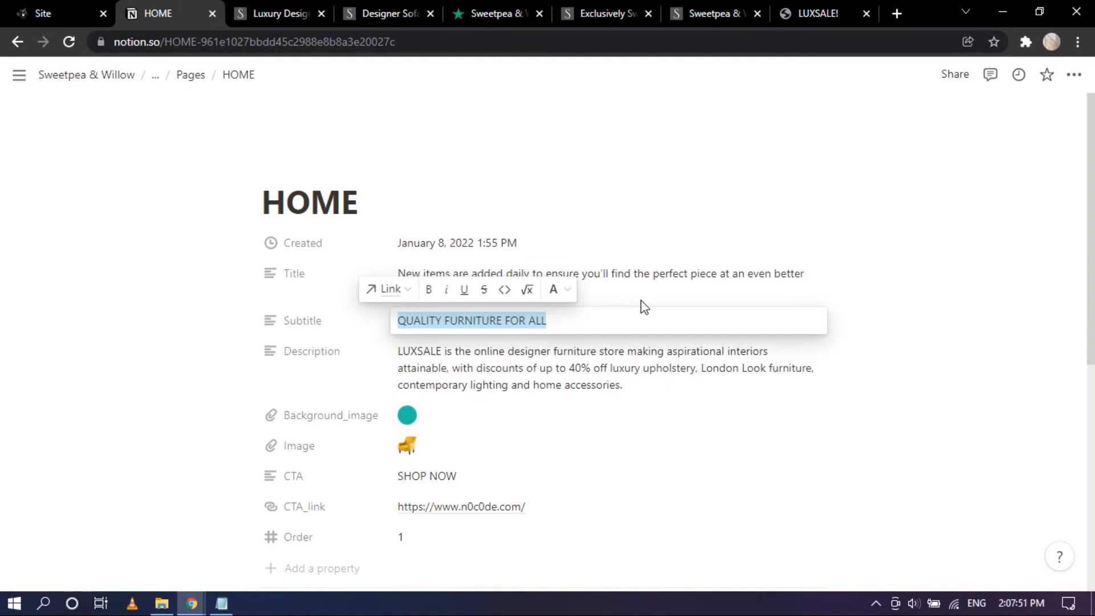
key("ctrl+v")
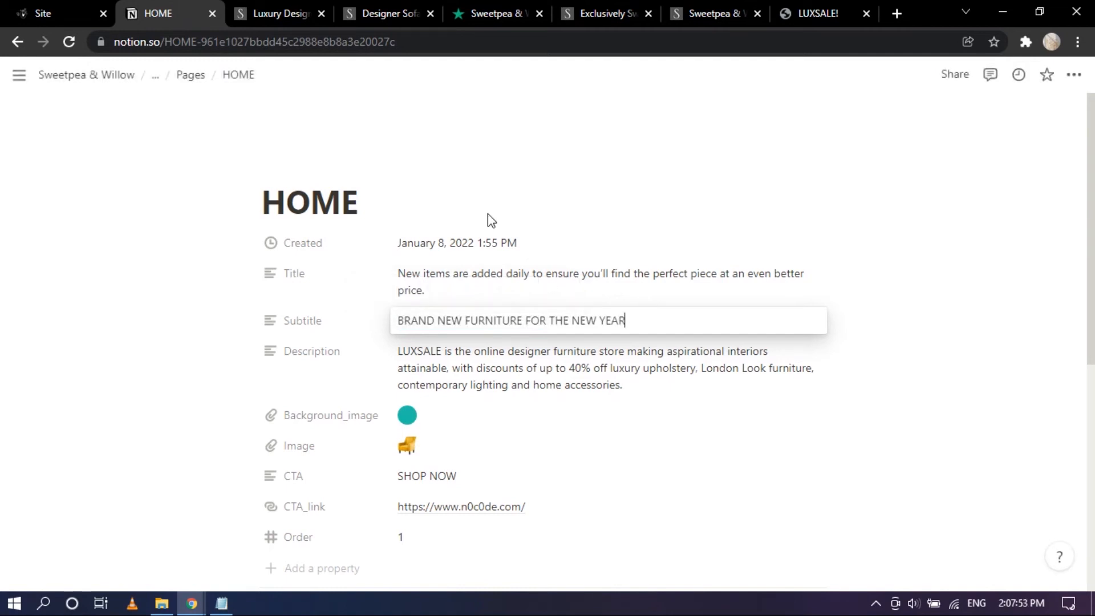
left_click(488, 213)
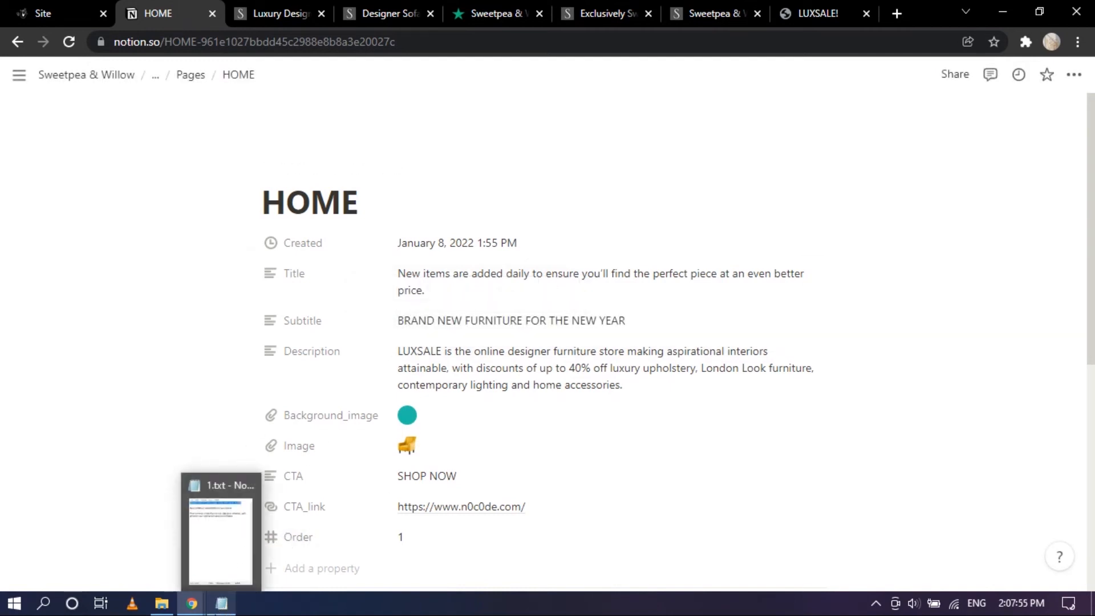
Copy "New furnitures Handpicked for your home" from 1.txt in Notepad and replace the HOME page's Title property with it
left_click(221, 603)
key("Down")
key("Down")
key("Down")
key("Down")
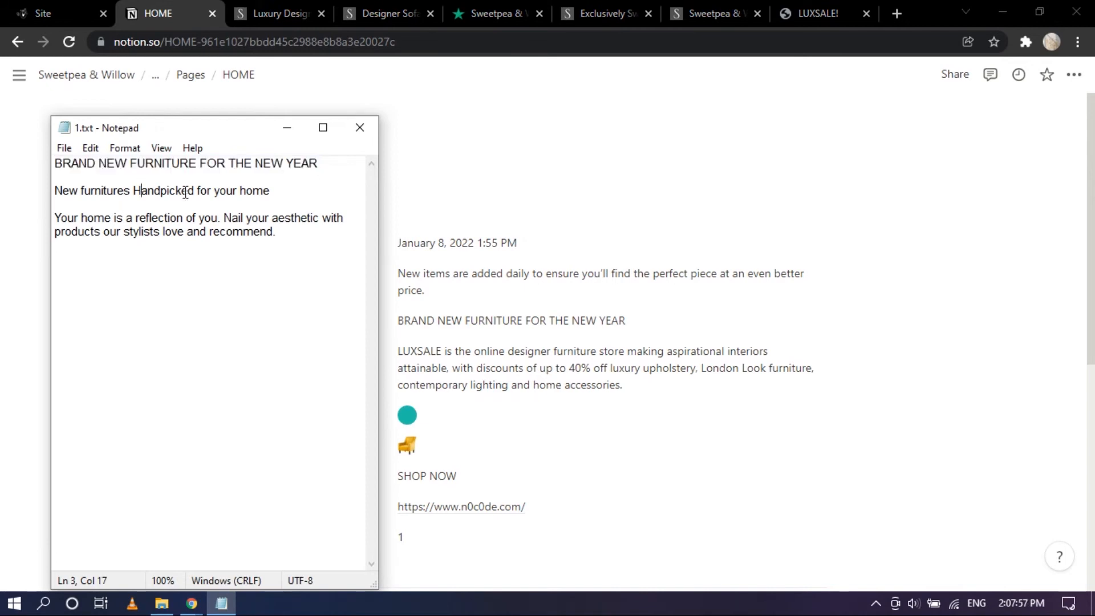
left_click_drag(285, 194, 67, 194)
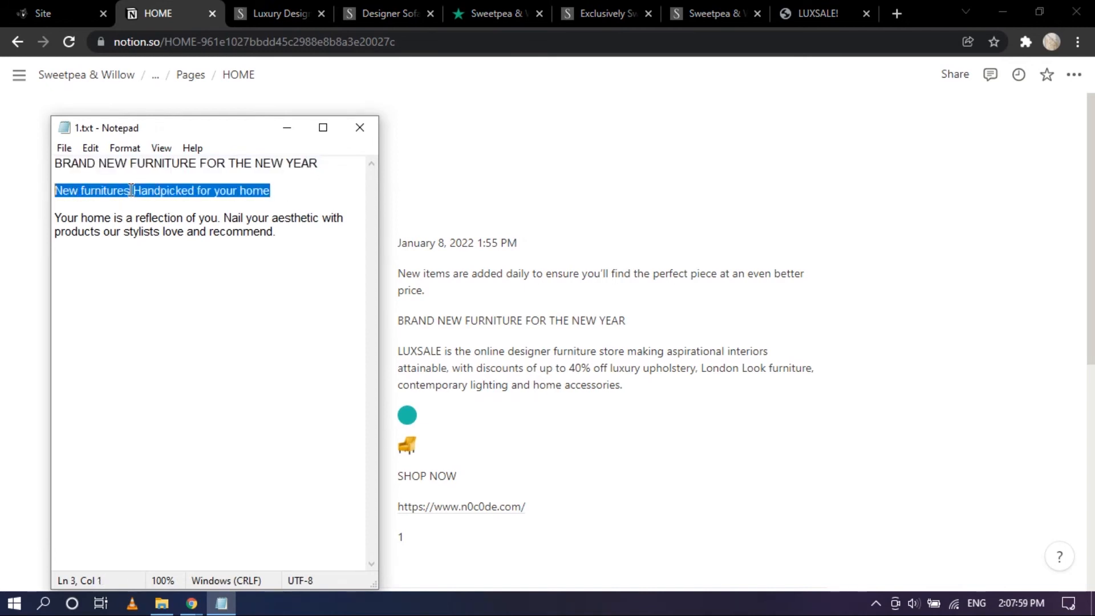
left_click(625, 186)
left_click(460, 283)
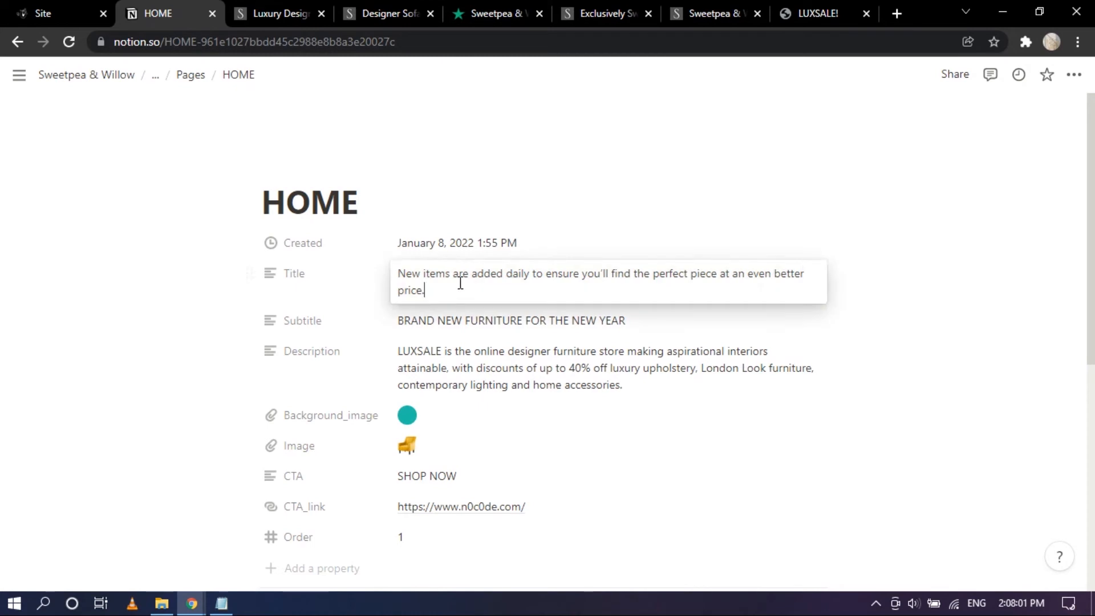
left_click_drag(449, 290, 347, 273)
type("New furnitures Handpicked for your home")
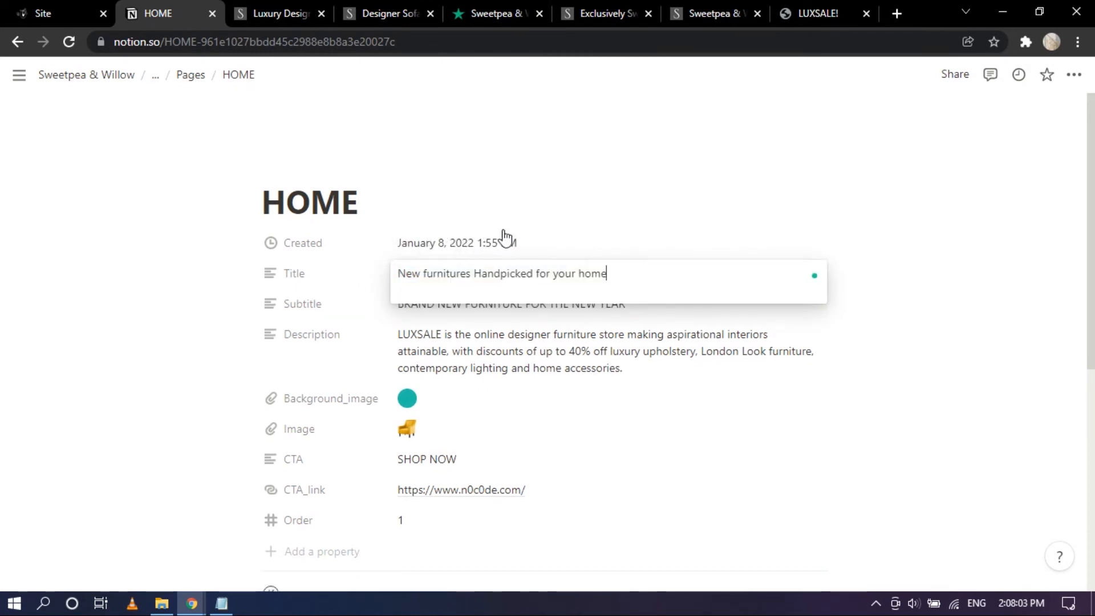
left_click(541, 183)
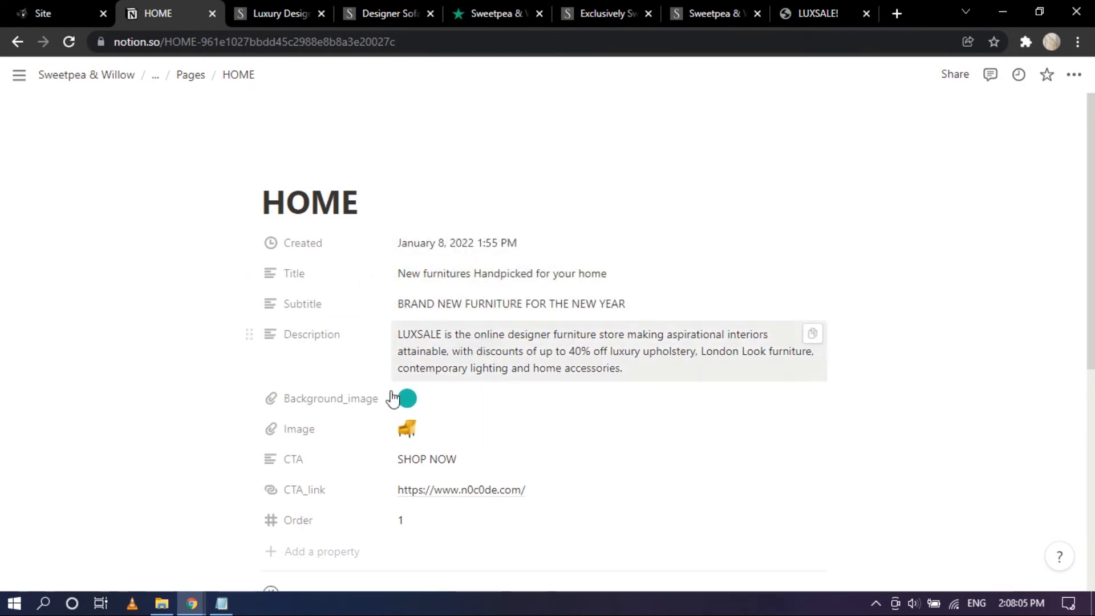
Replace the HOME page's Description with 1.txt's last paragraph, "Your home is a reflection of you. Nail your aesthetic with products our stylists love and recommend."
left_click(221, 604)
left_click(333, 247)
left_click_drag(313, 261, 52, 212)
key("ctrl+c")
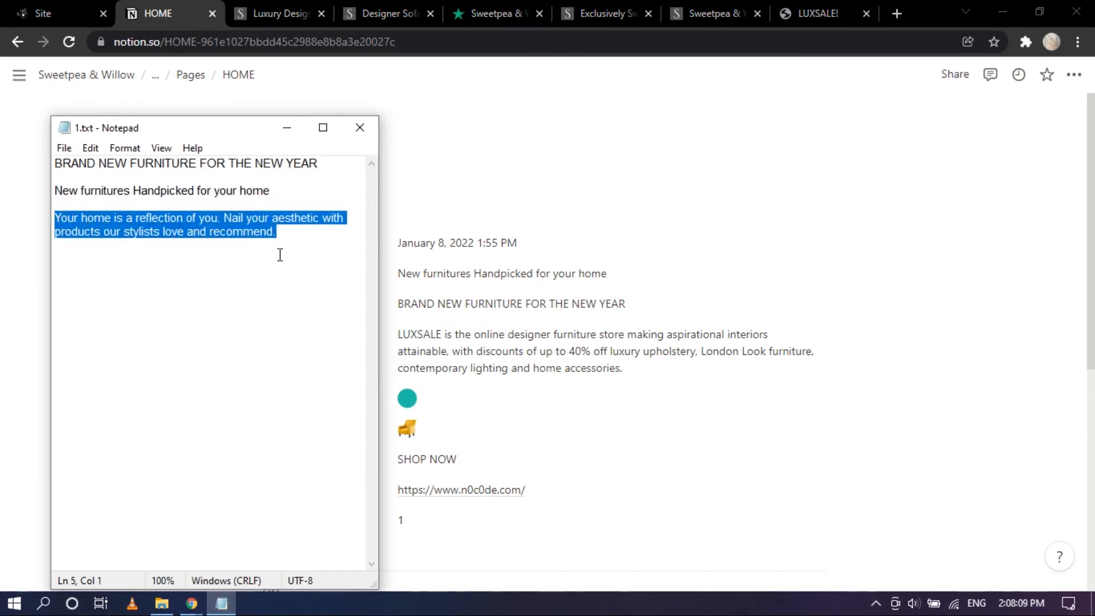
left_click(520, 192)
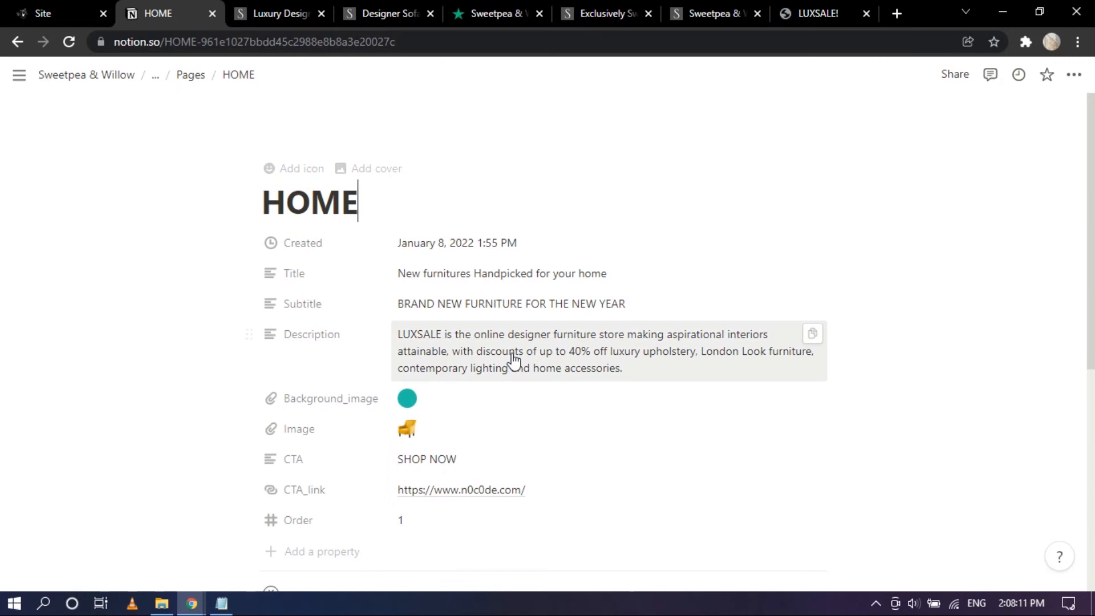
double_click(515, 357)
left_click_drag(650, 372, 303, 321)
key("ctrl+v")
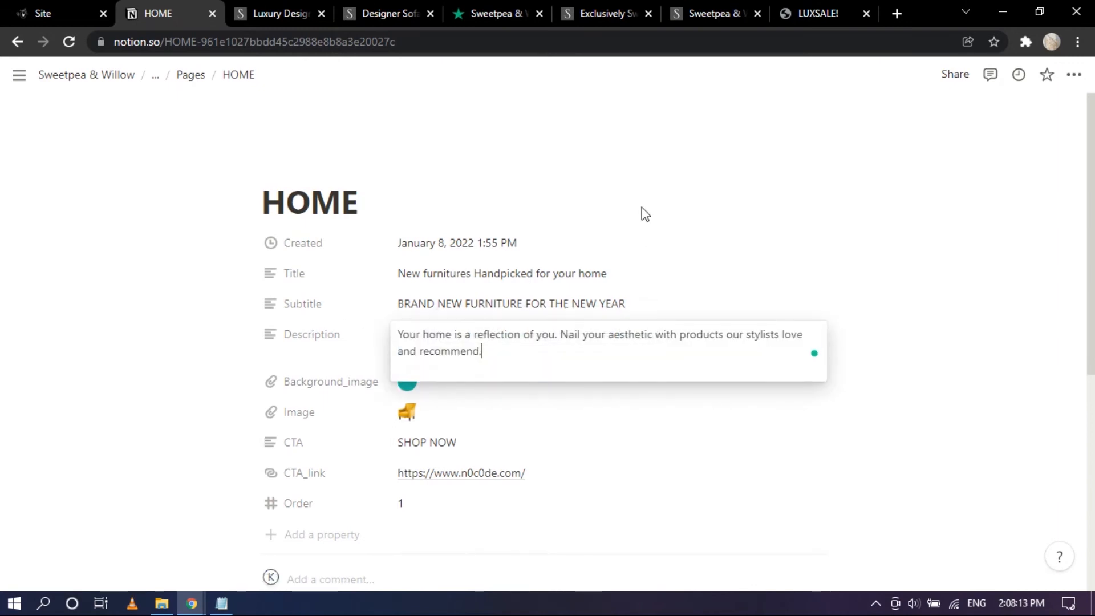
left_click(643, 208)
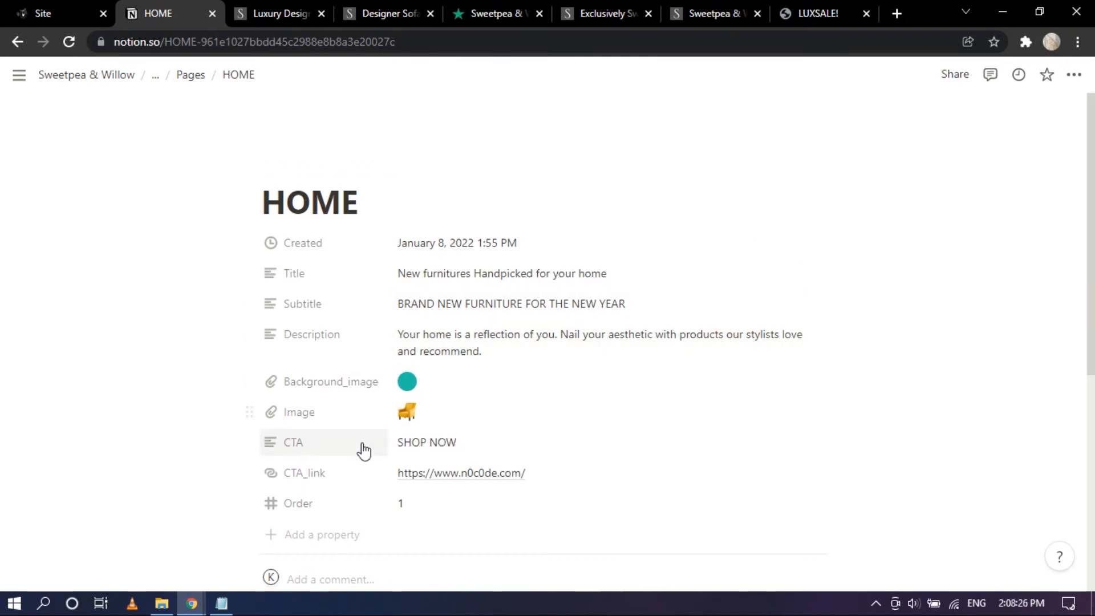
Replace the HOME page's CTA text with "VIEW MORE"
left_click(473, 455)
left_click_drag(449, 447, 433, 449)
left_click(484, 445)
left_click(515, 355)
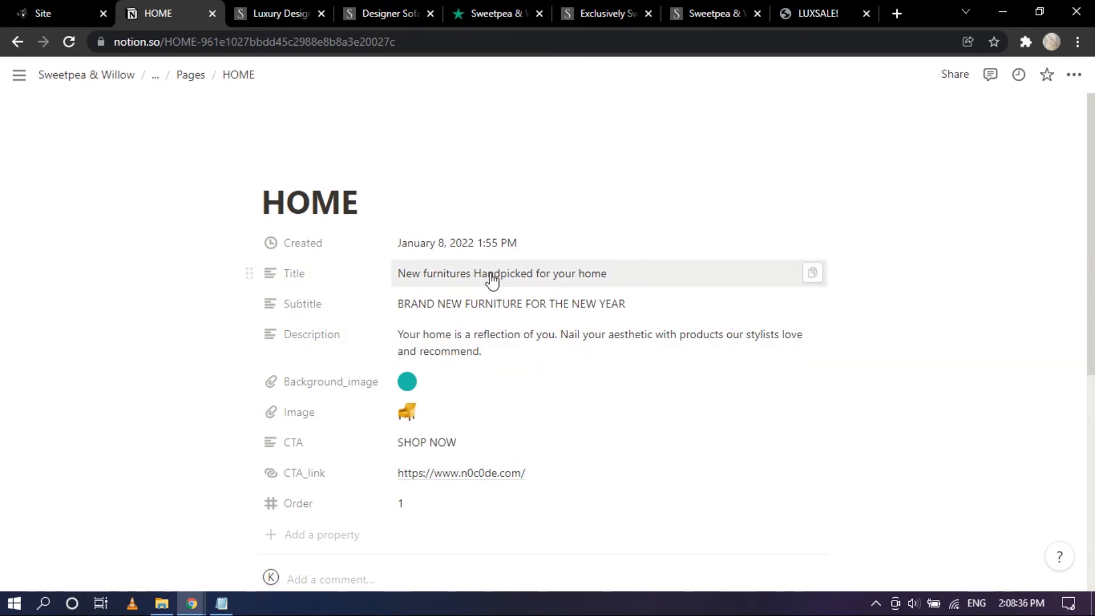
left_click(439, 444)
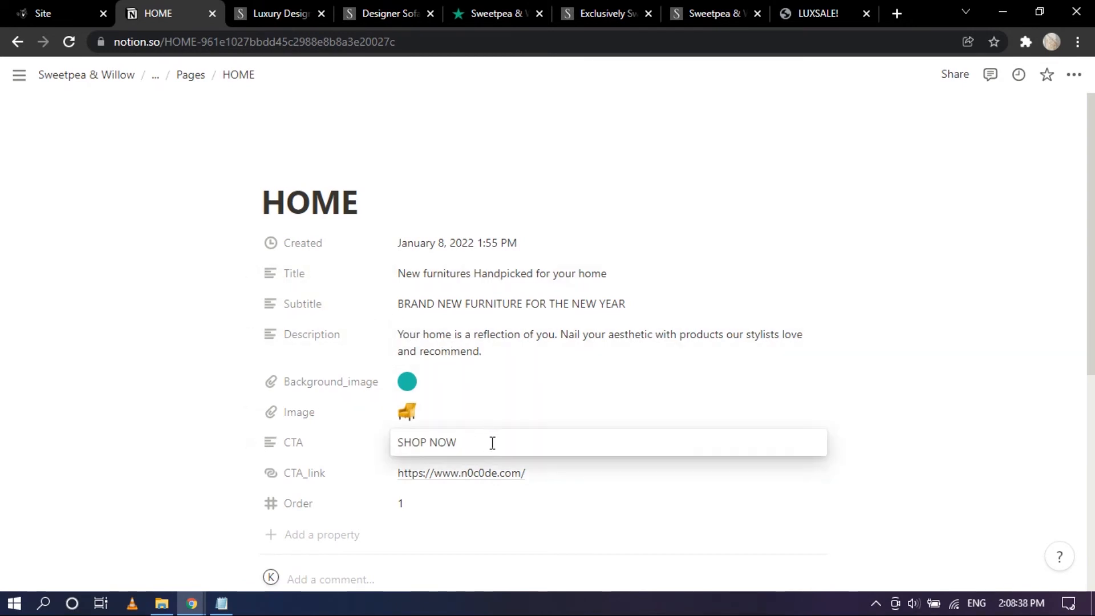
key("ctrl+a")
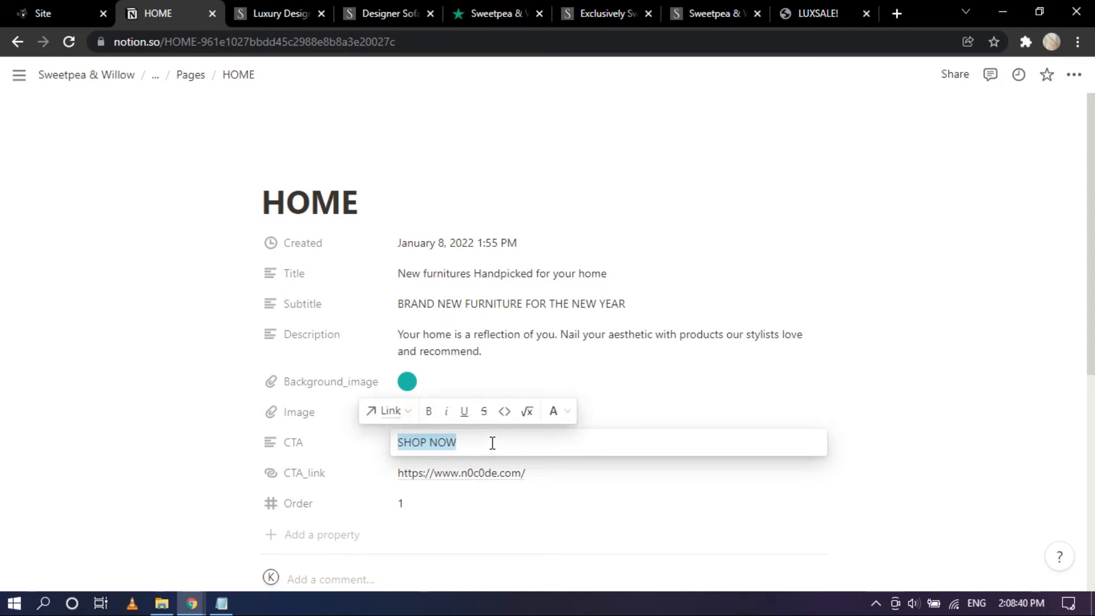
type("VIEW MOR")
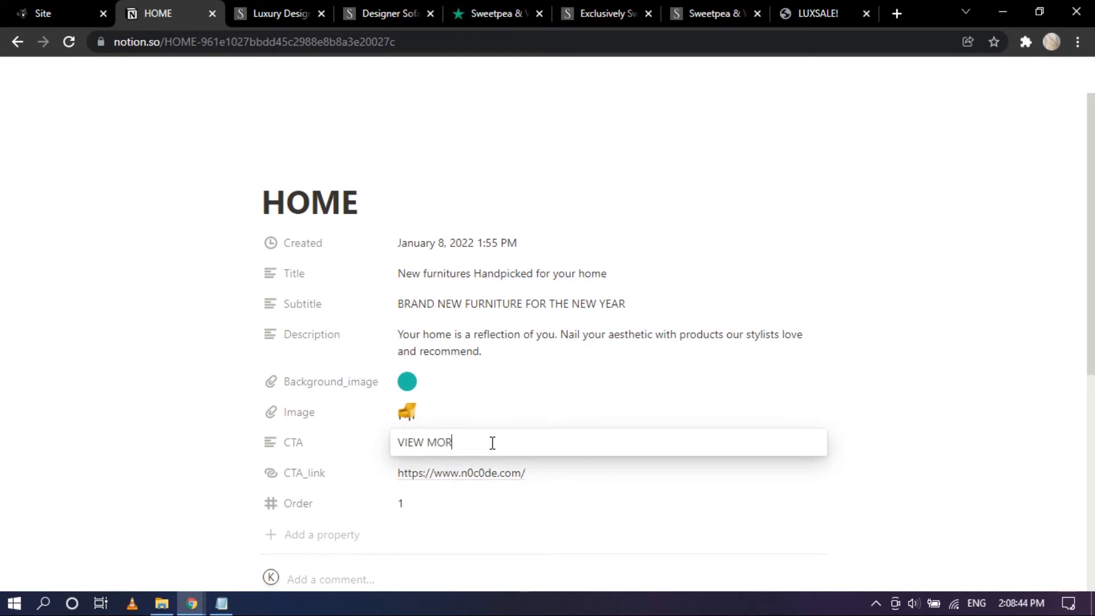
left_click(505, 374)
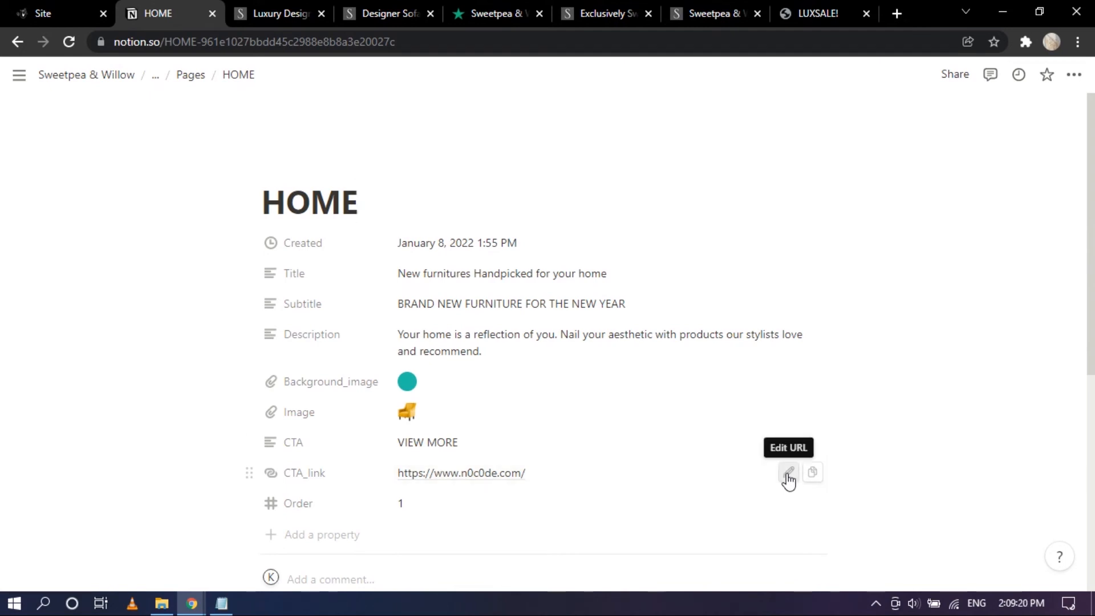
left_click(787, 475)
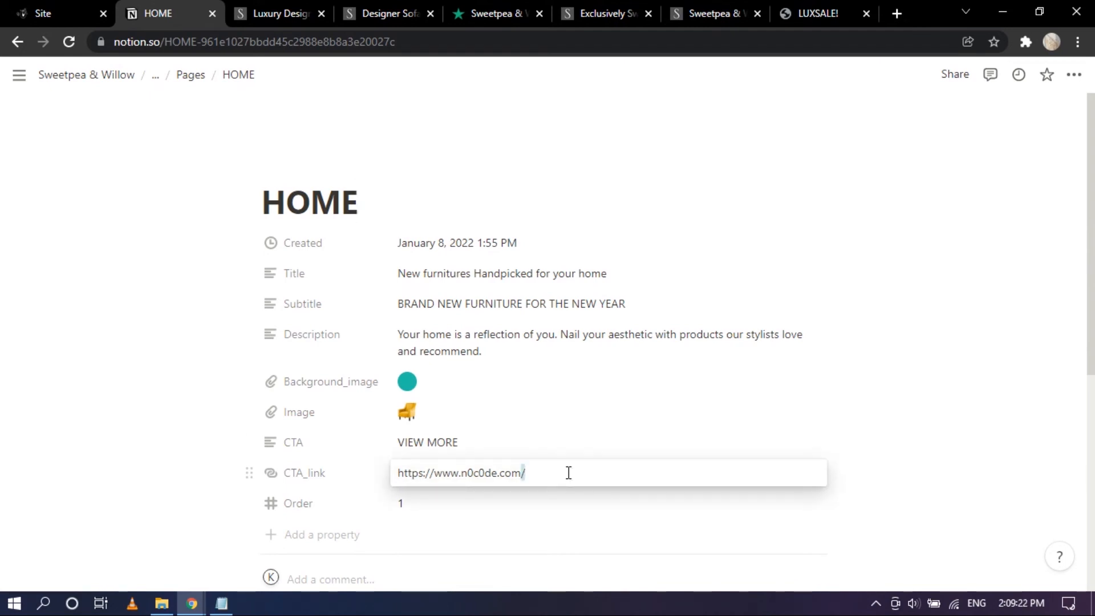
key("ctrl+a")
key("ctrl+c")
key("BackSpace")
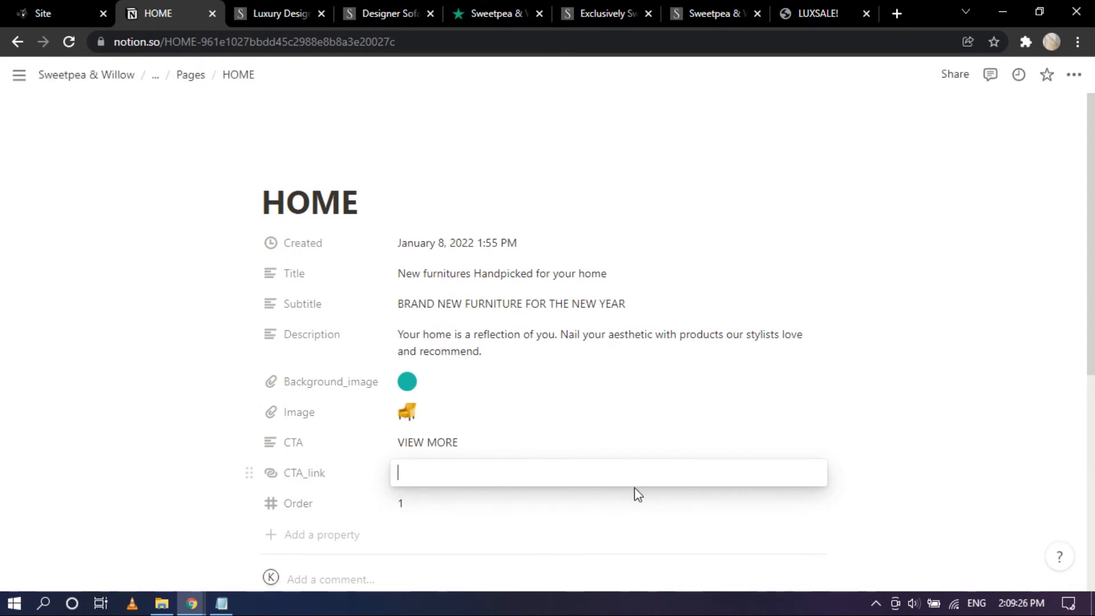
key("ctrl+v")
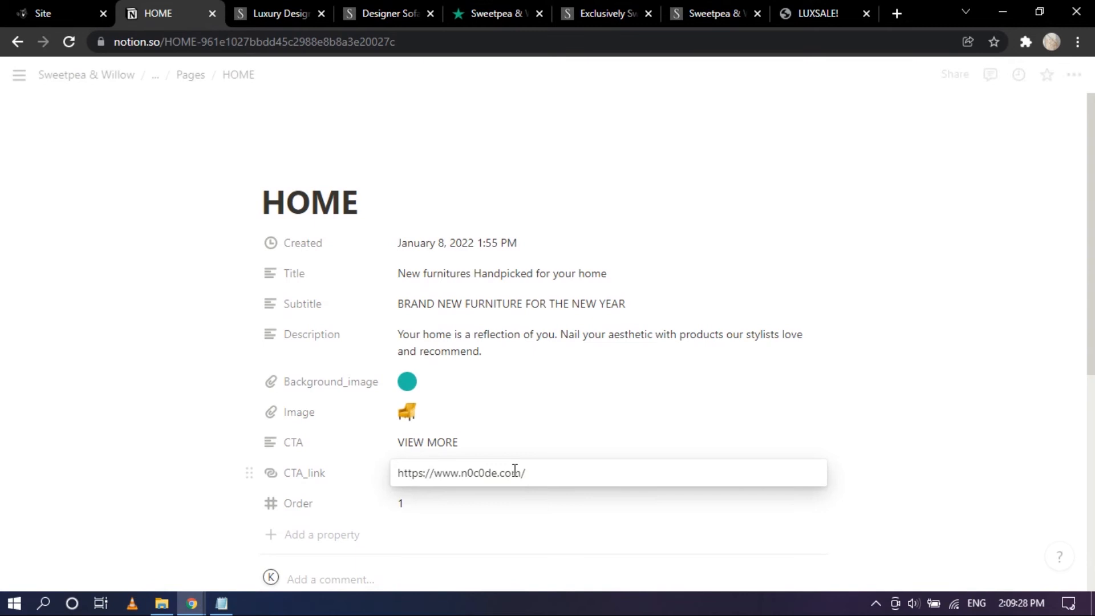
left_click(955, 386)
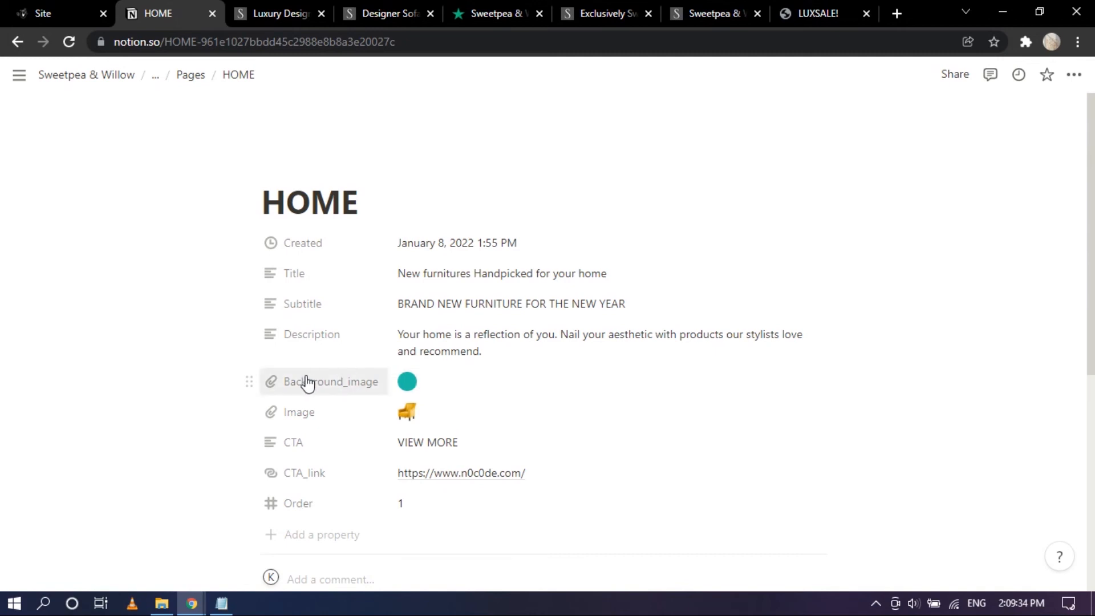
Preview the HOME page's Background_image and check how it sits behind the chair in the live LUXSALE hero section
left_click(408, 384)
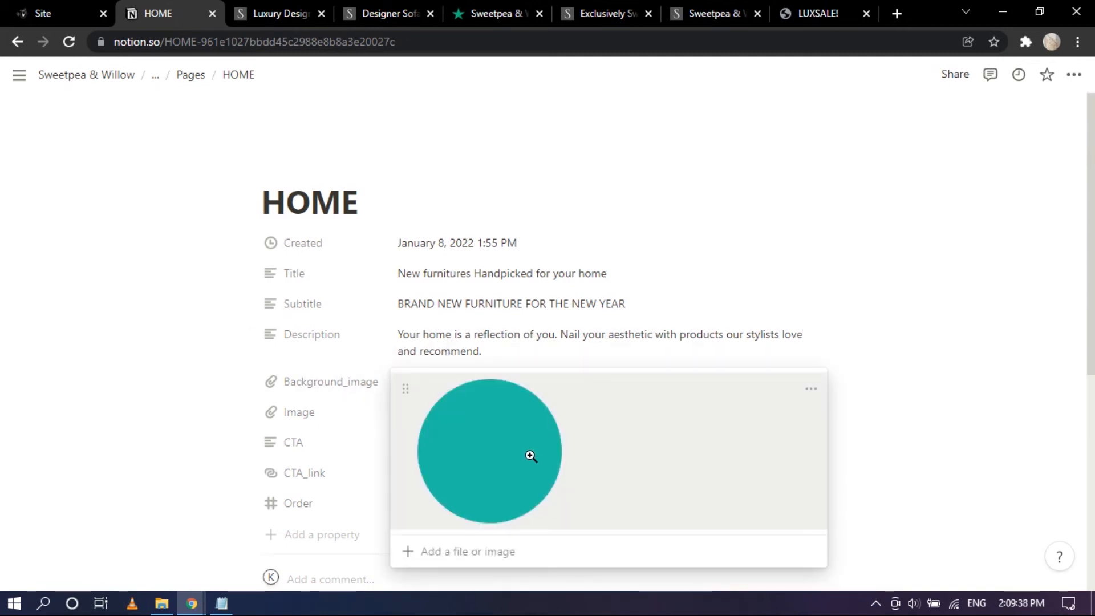
left_click(538, 220)
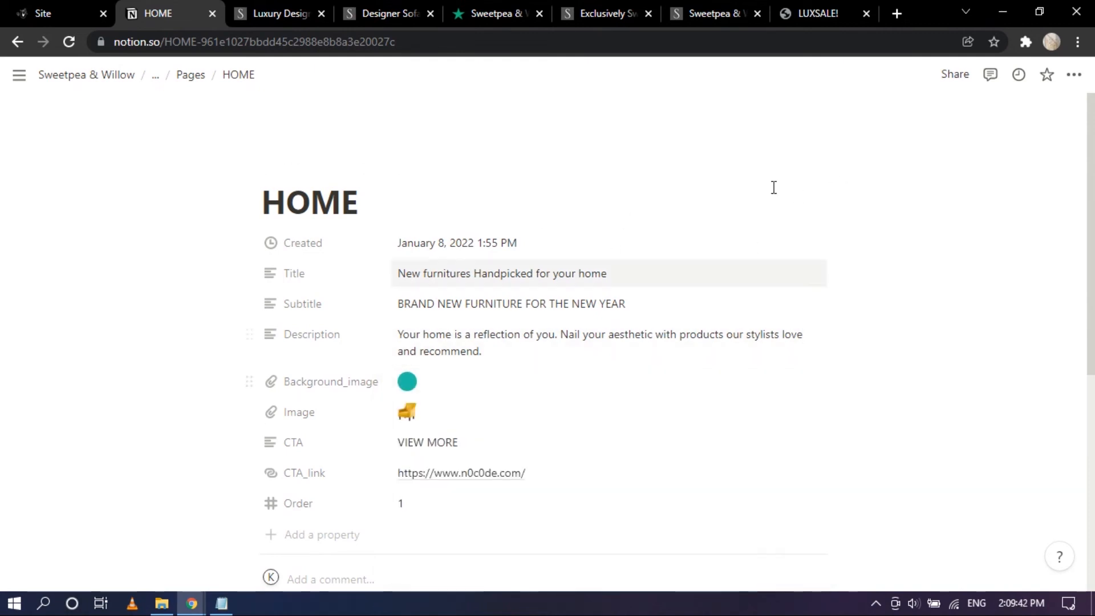
left_click(808, 6)
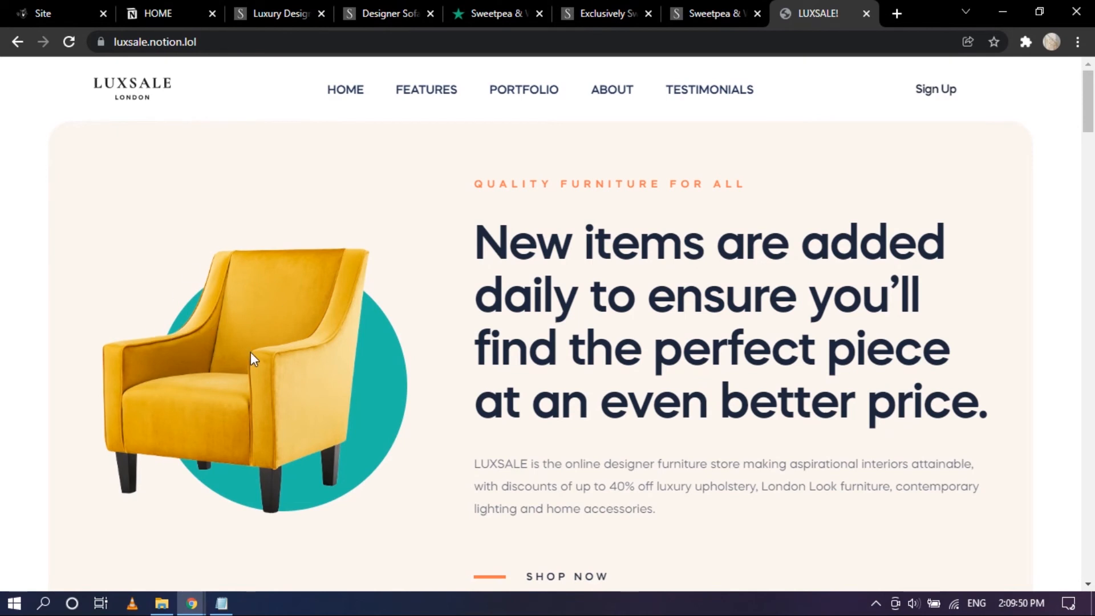
left_click(153, 12)
Delete the yellow armchair from the HOME page's Image property and upload Hero.png from Downloads in its place
scroll(494, 375, "down", 1)
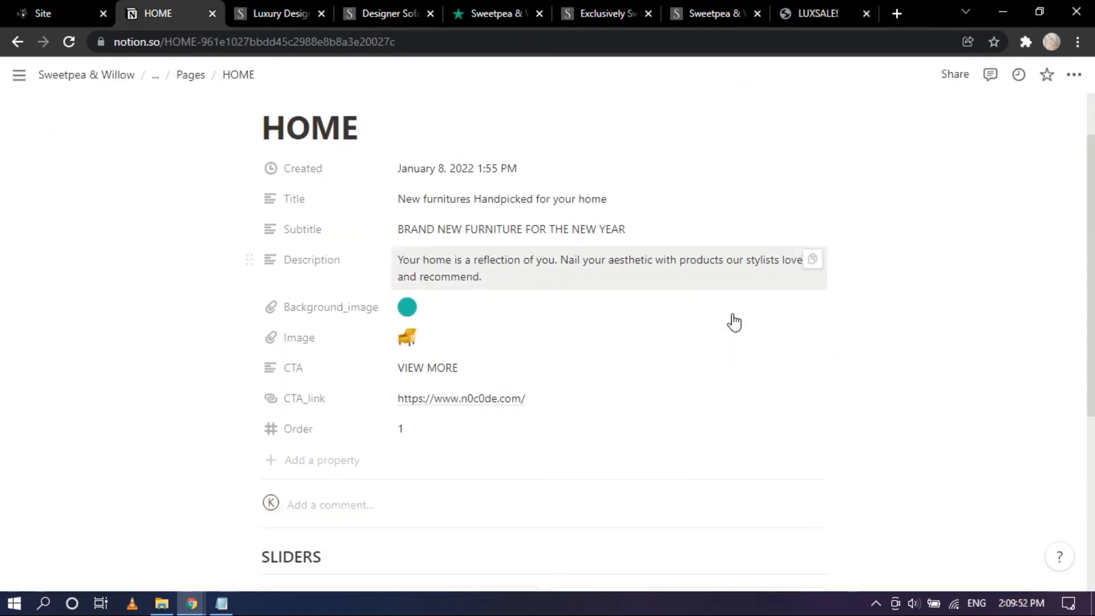
left_click(538, 343)
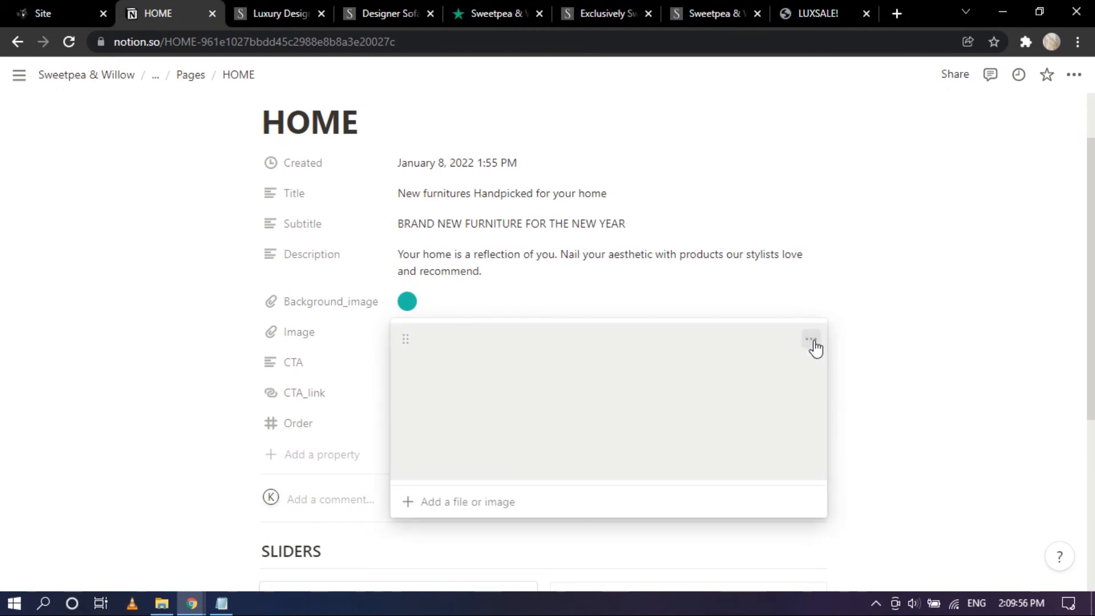
left_click(811, 340)
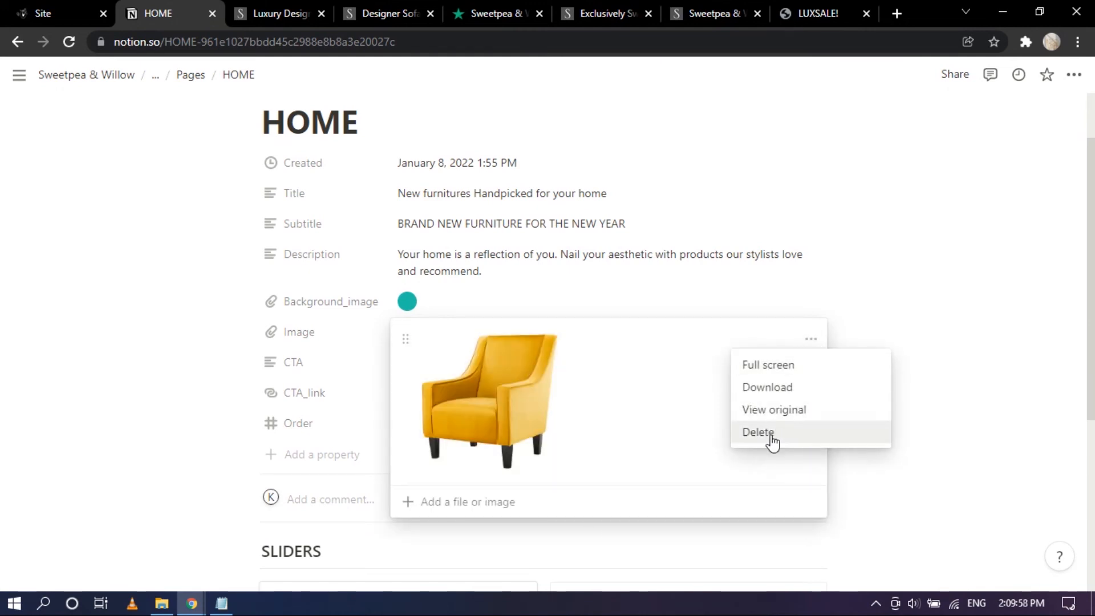
left_click(821, 432)
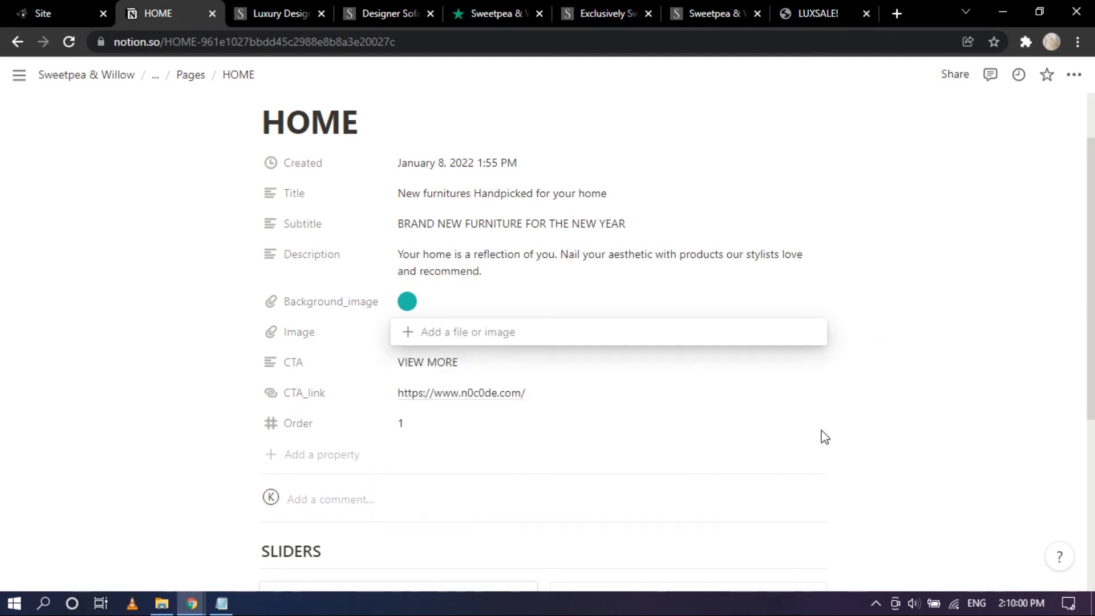
left_click(886, 391)
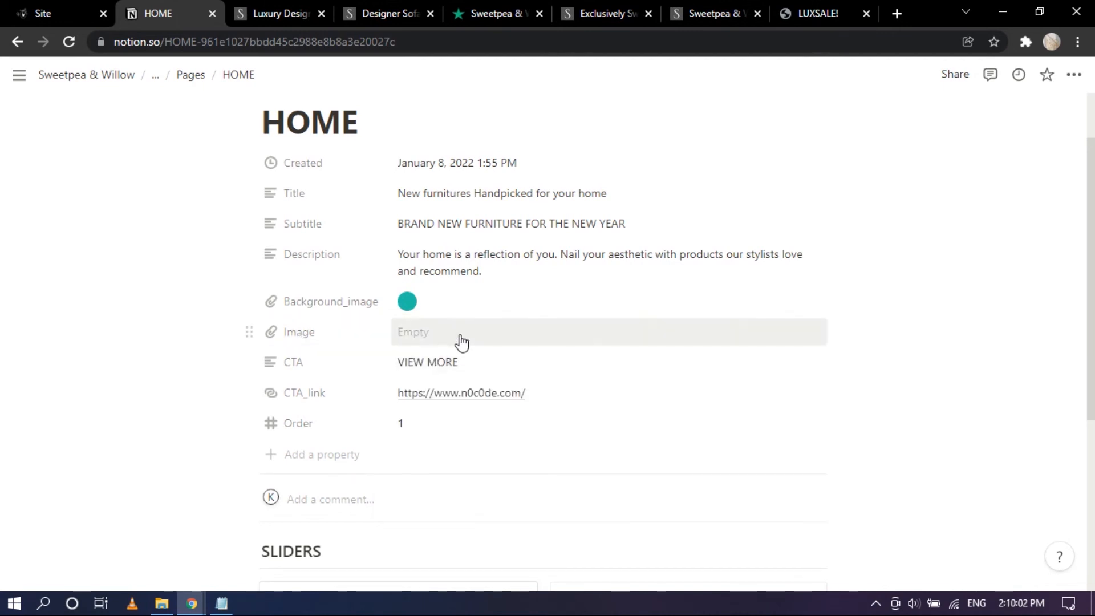
left_click(552, 345)
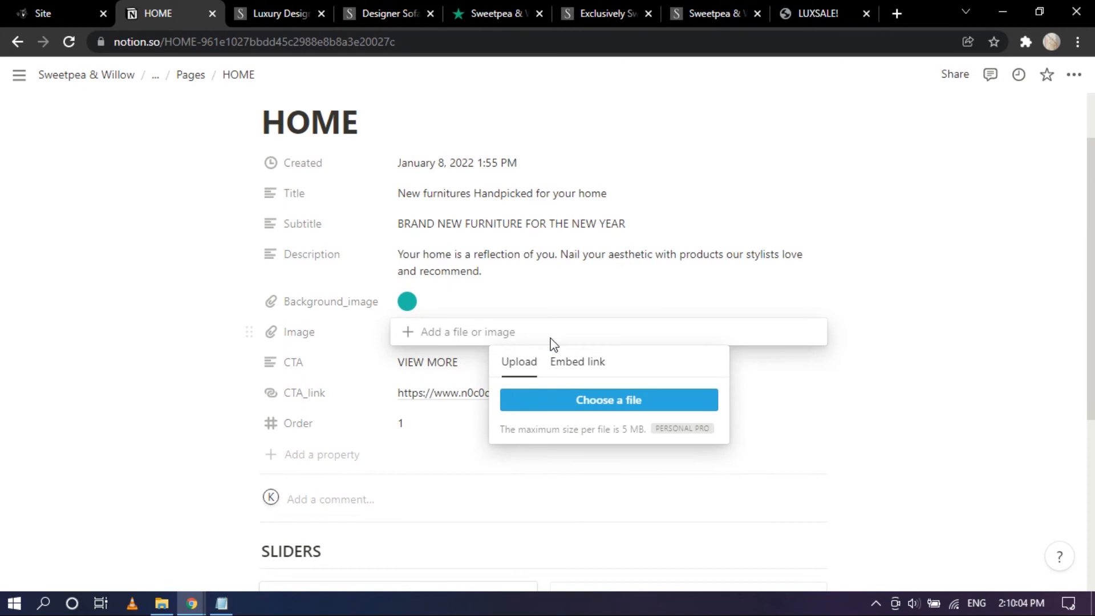
left_click(619, 403)
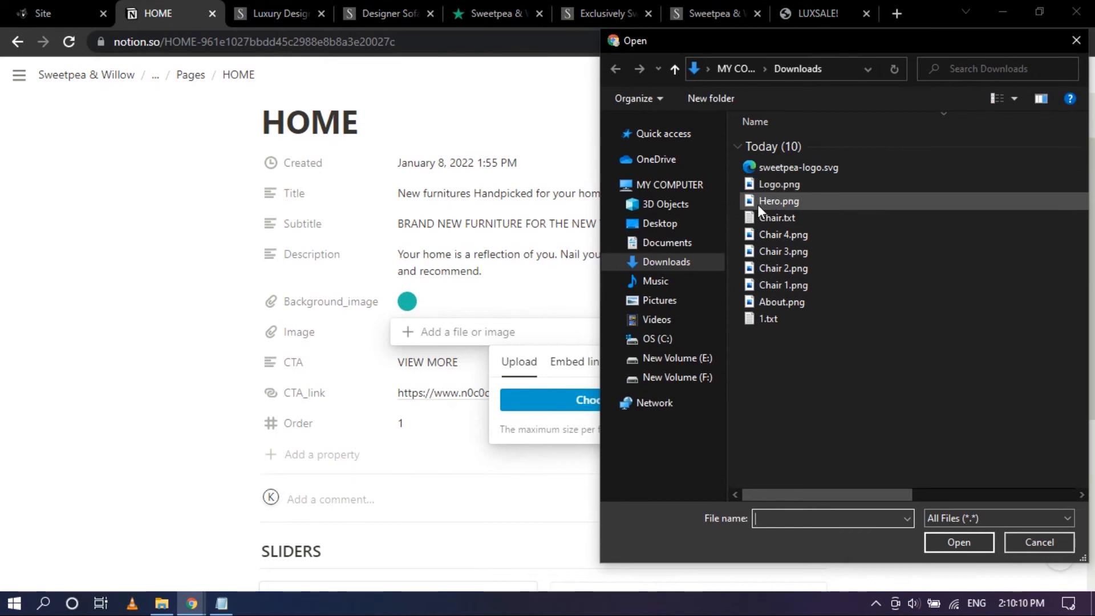
left_click(794, 209)
left_click(952, 542)
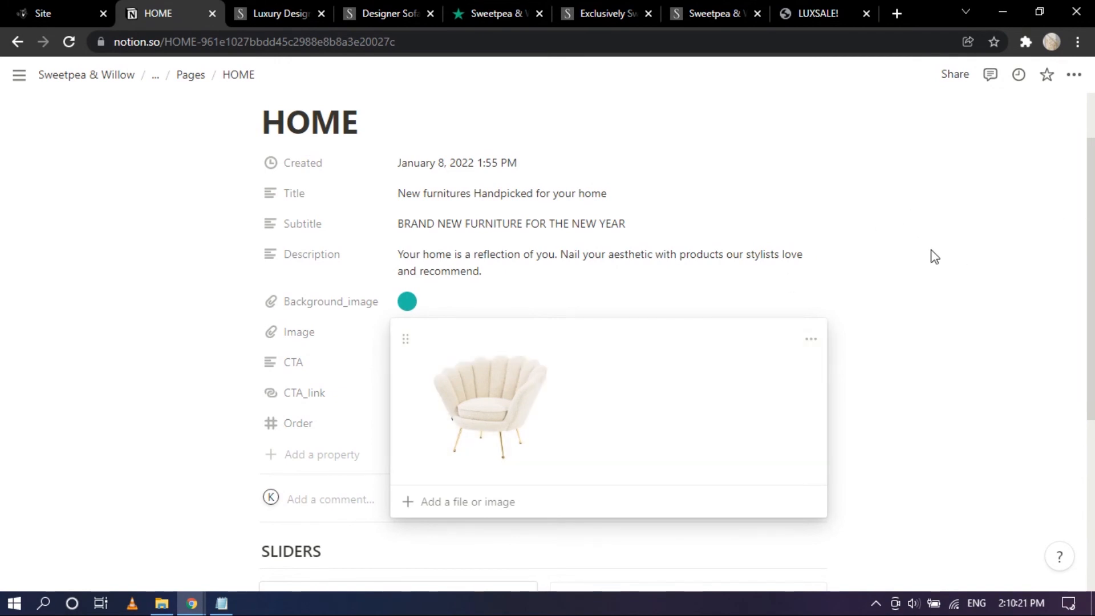
left_click(930, 254)
Return to the Pages gallery and open the FEATURES entry as a full page
scroll(995, 305, "down", 4)
scroll(969, 335, "up", 1)
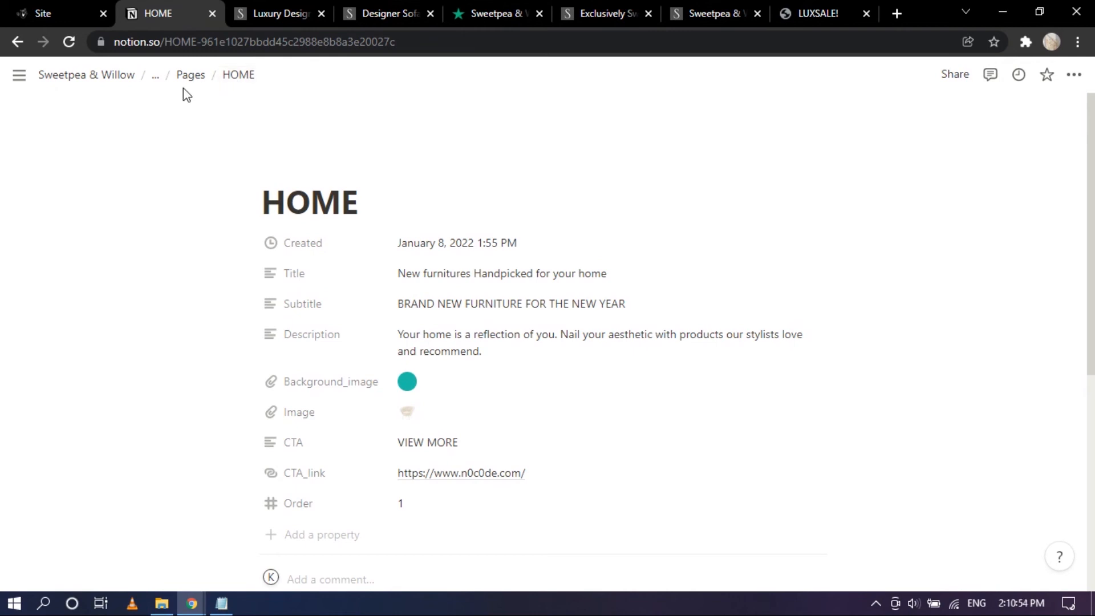
left_click(191, 87)
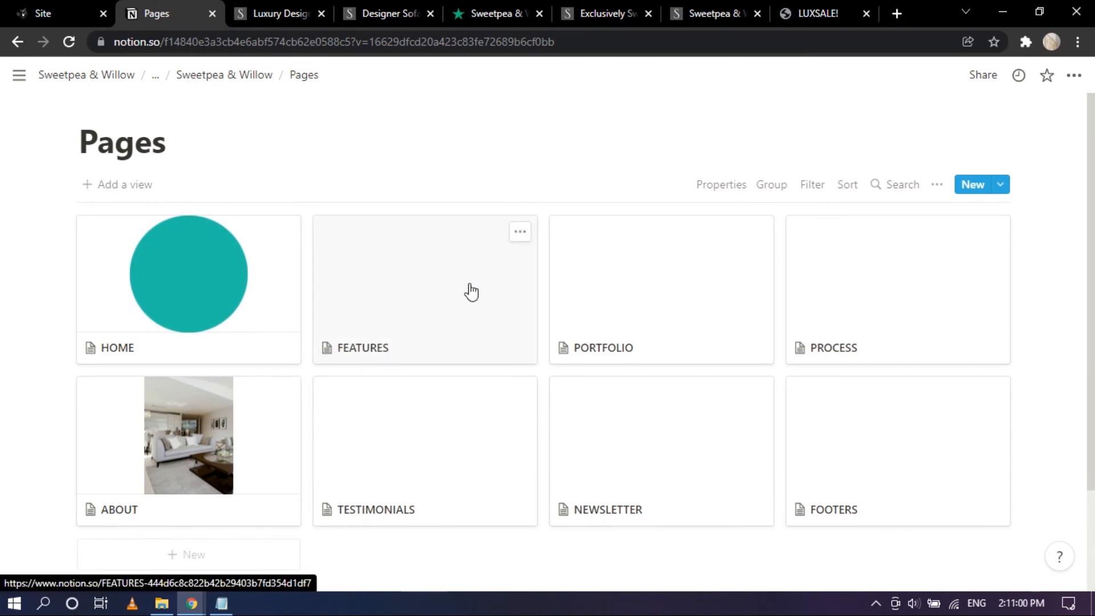
left_click(439, 285)
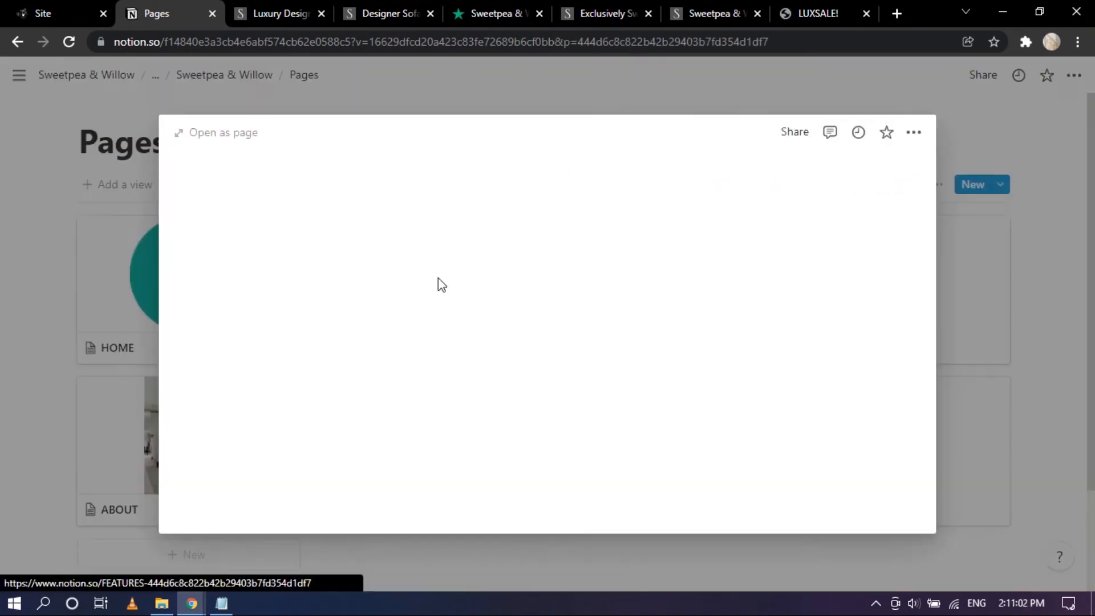
left_click(234, 137)
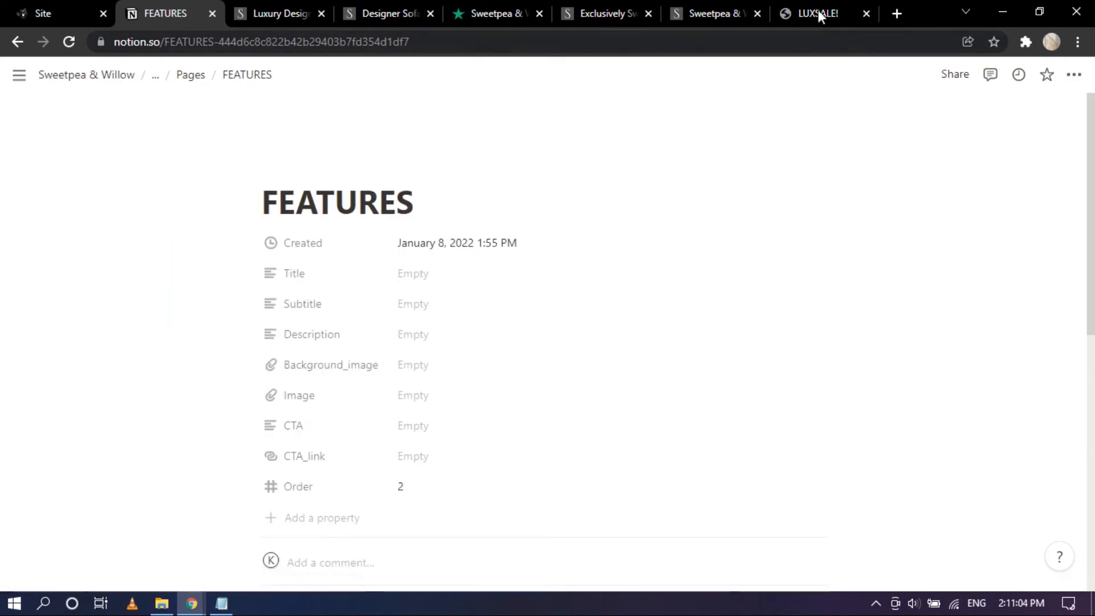
Compare the feature blocks on the live LUXSALE site with Notion's FEATURE gallery, and open the FEATURE 1 entry
left_click(818, 12)
scroll(505, 326, "down", 7)
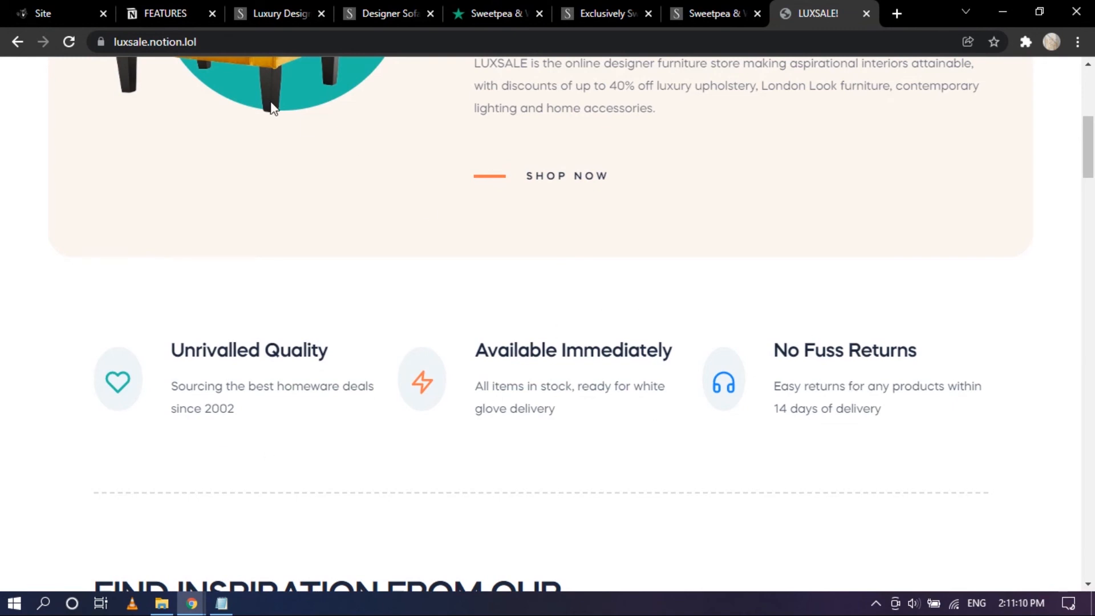
left_click(165, 7)
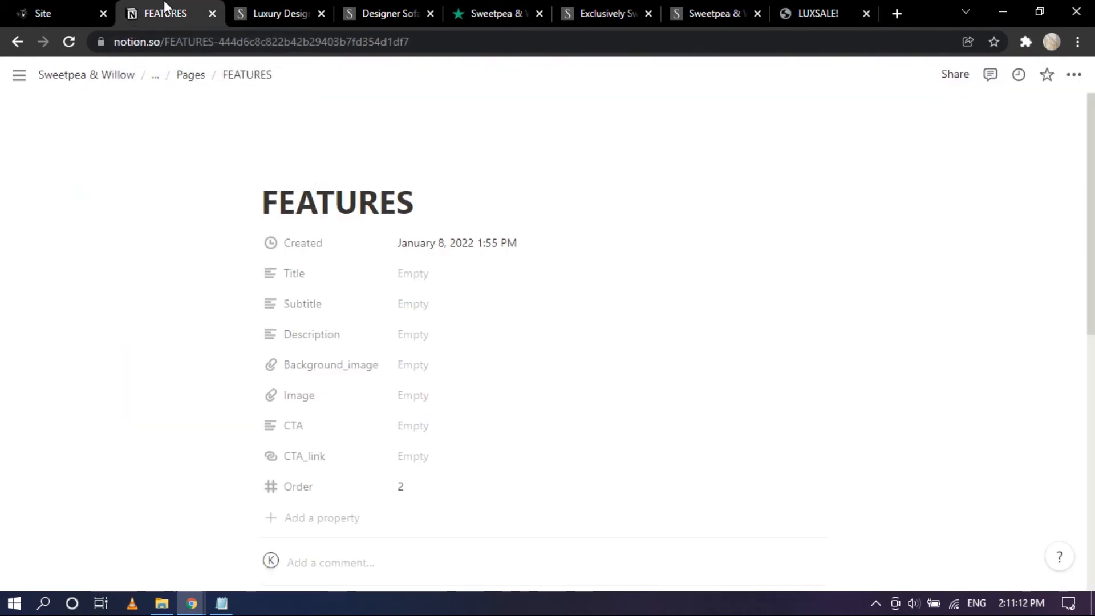
scroll(554, 242, "down", 8)
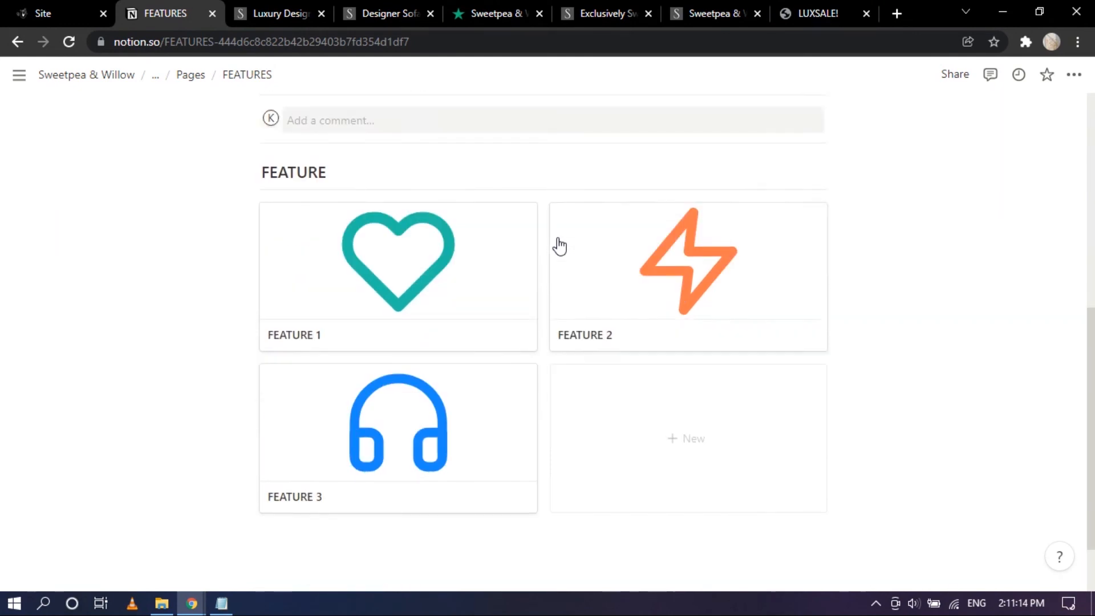
left_click(833, 6)
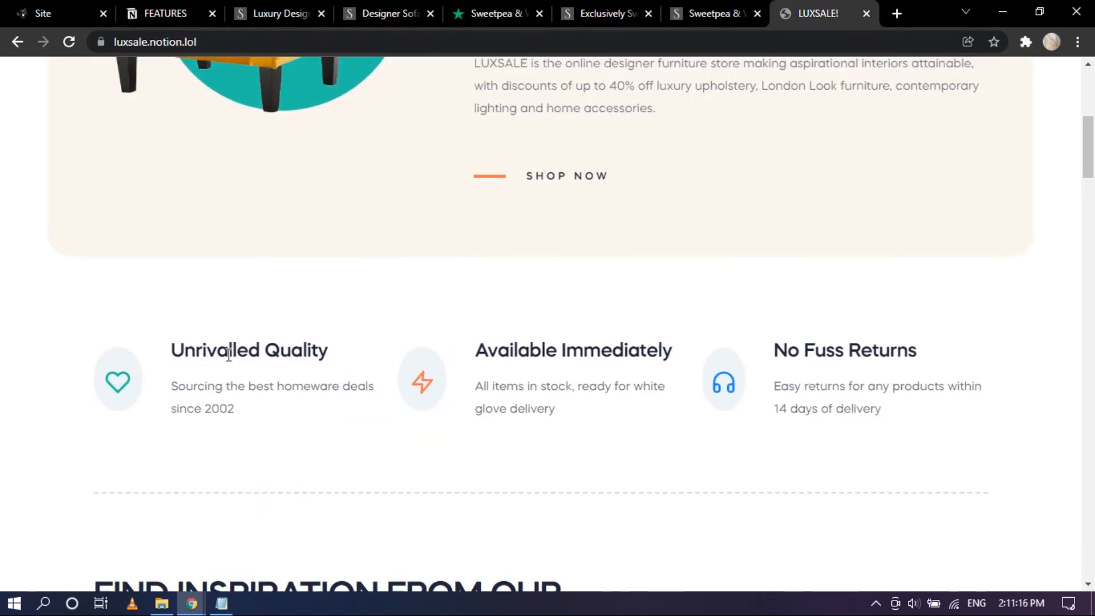
left_click(165, 13)
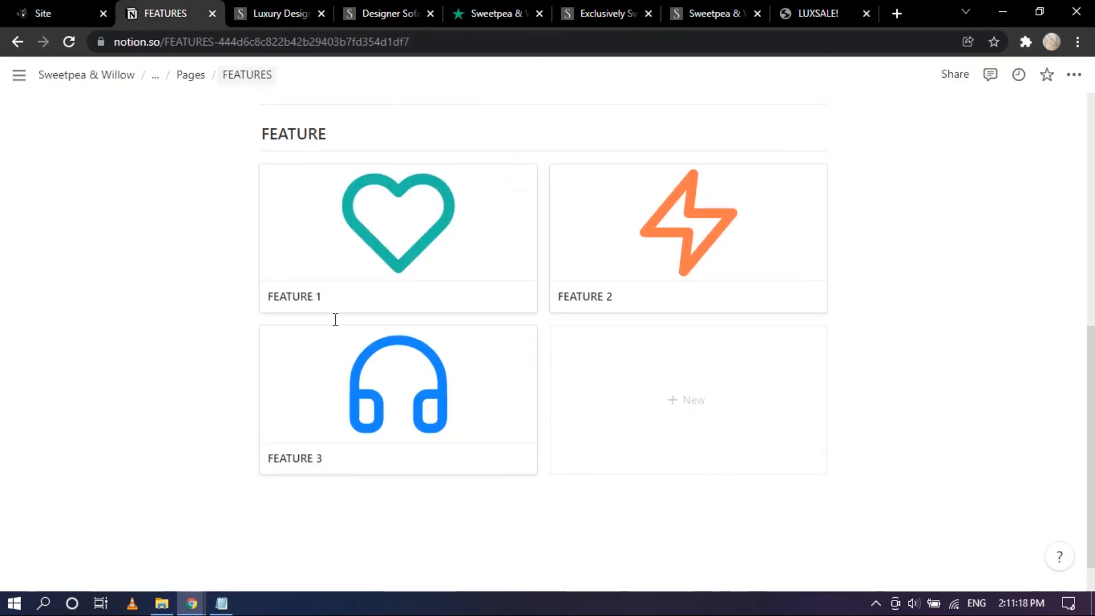
scroll(399, 286, "up", 1)
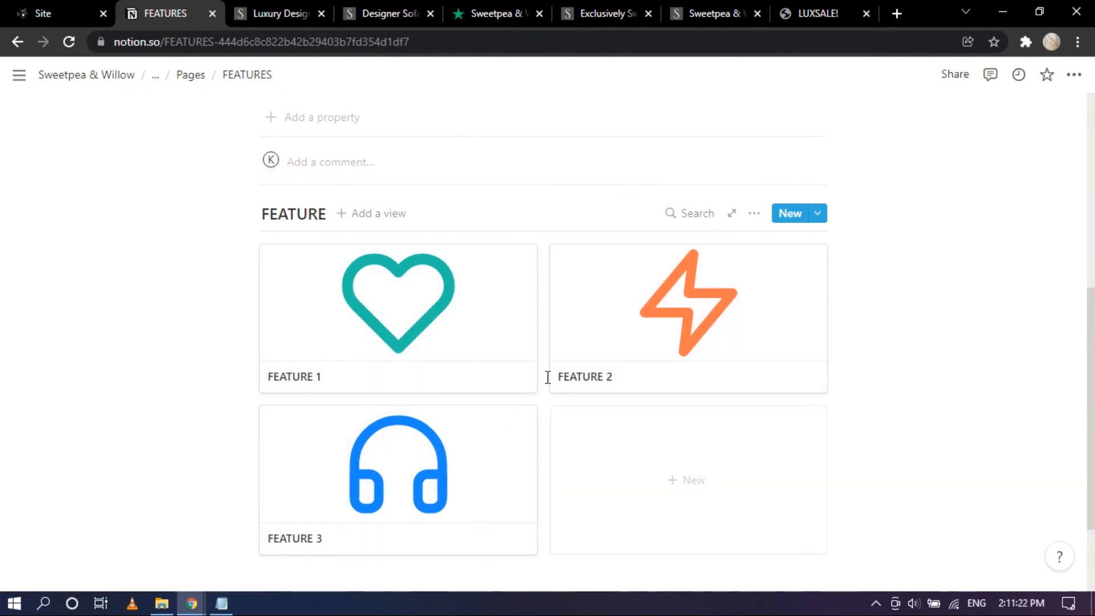
left_click(406, 289)
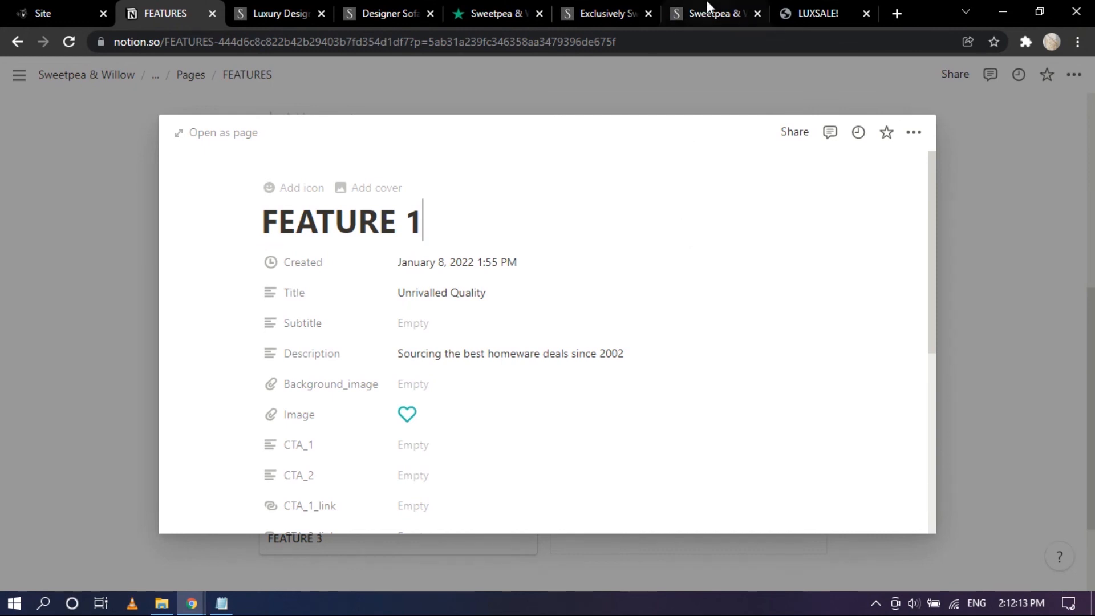
Open the "5 STEPS TO A COSY HOME" article from the Sweetpea & Willow blog in a new tab and switch to it
left_click(724, 7)
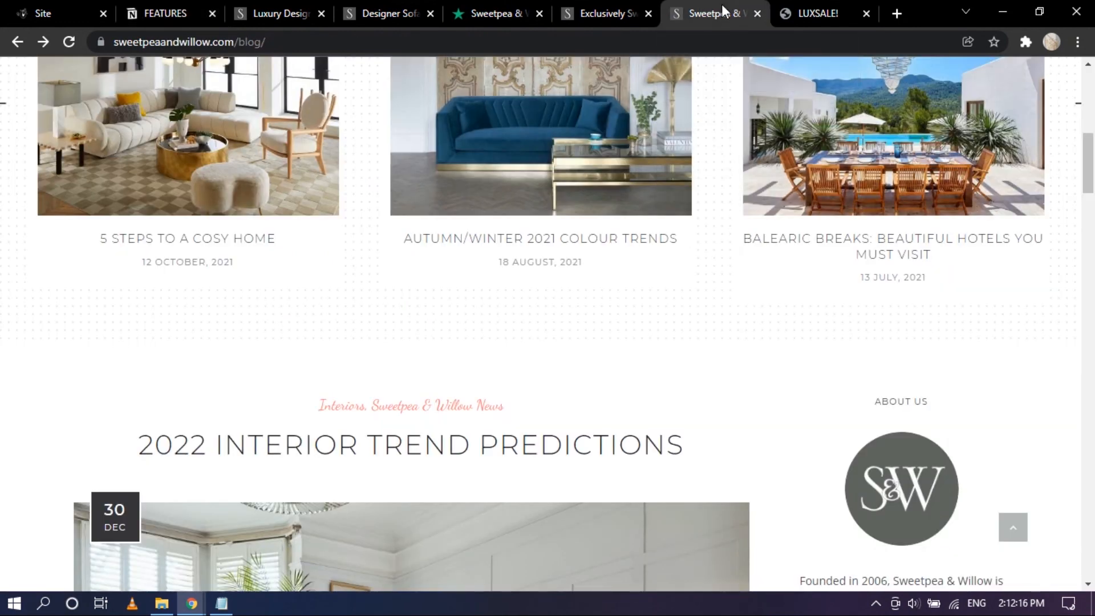
scroll(571, 206, "up", 2)
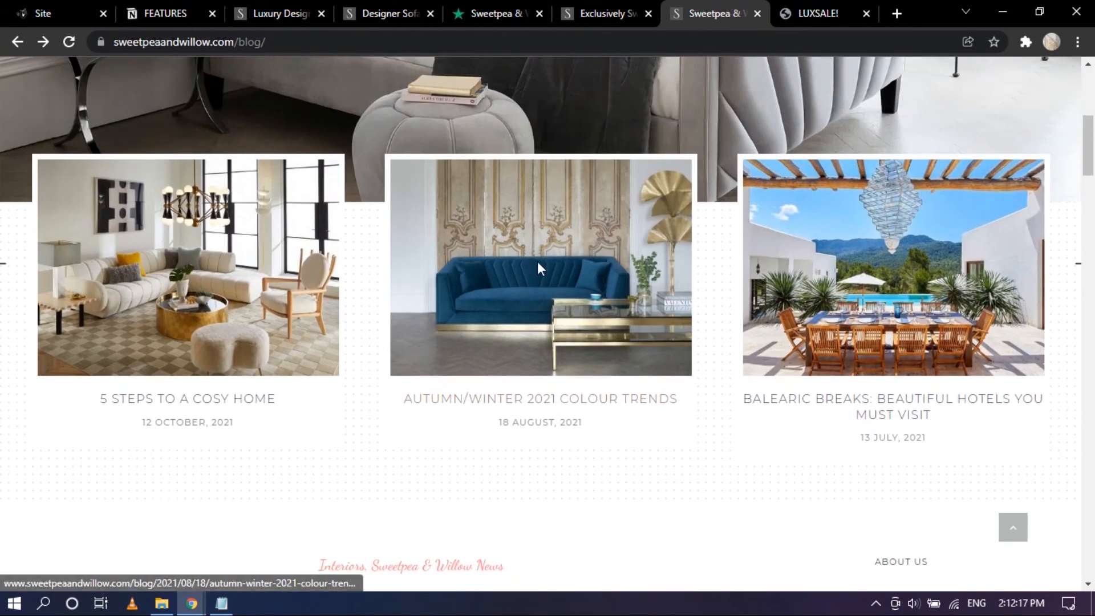
scroll(182, 322, "down", 1)
right_click(182, 322)
left_click(217, 333)
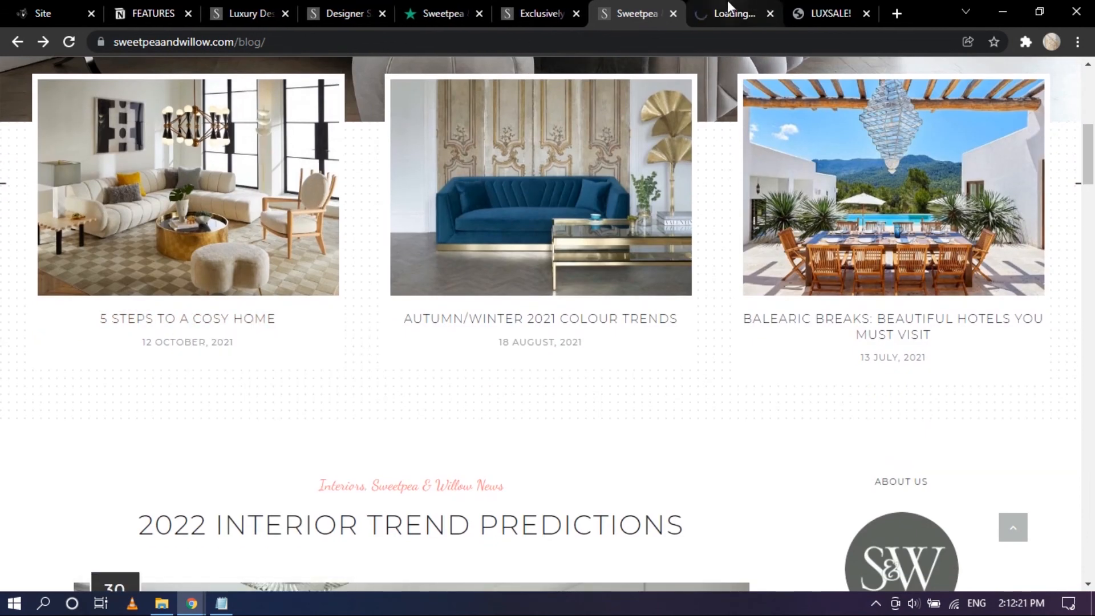
left_click(752, 6)
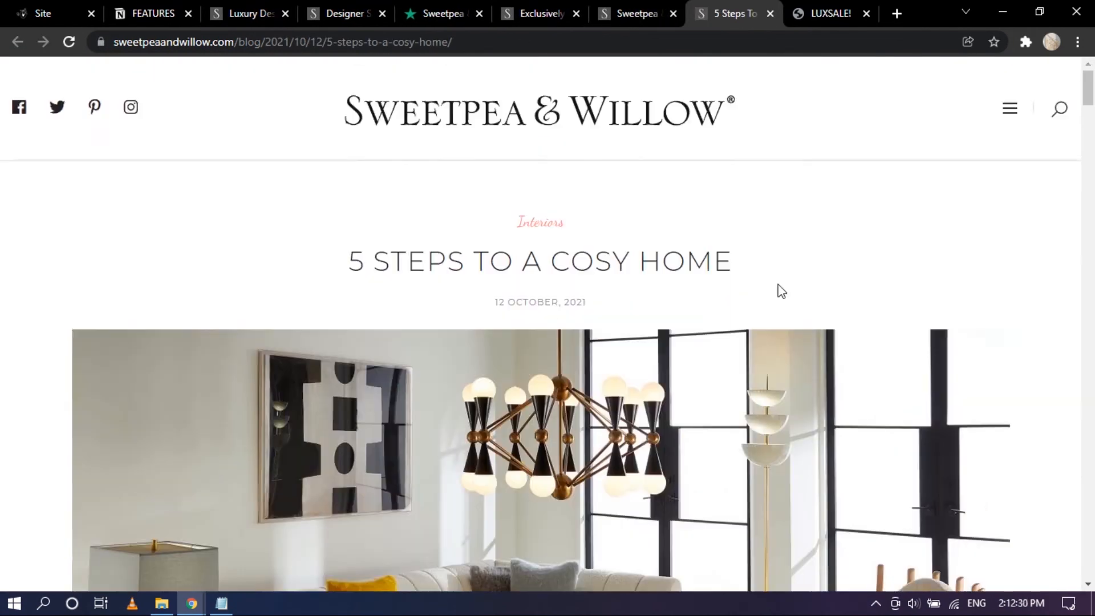
Replace FEATURE 1's Title in Notion with the article heading "5 STEPS TO A COSY HOME" copied from the blog post
scroll(395, 178, "down", 1)
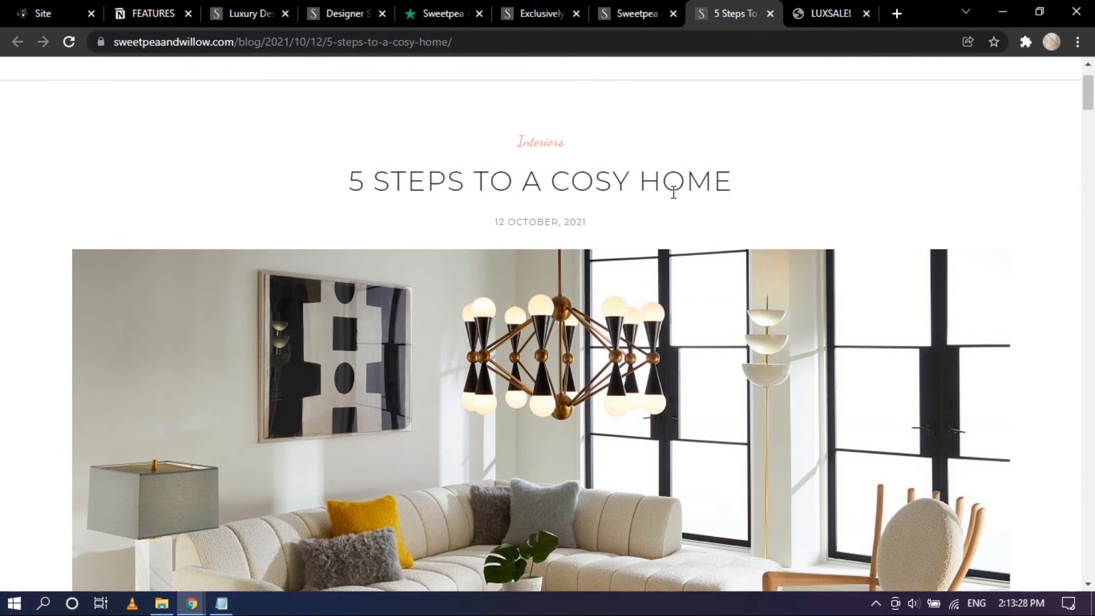
left_click(831, 13)
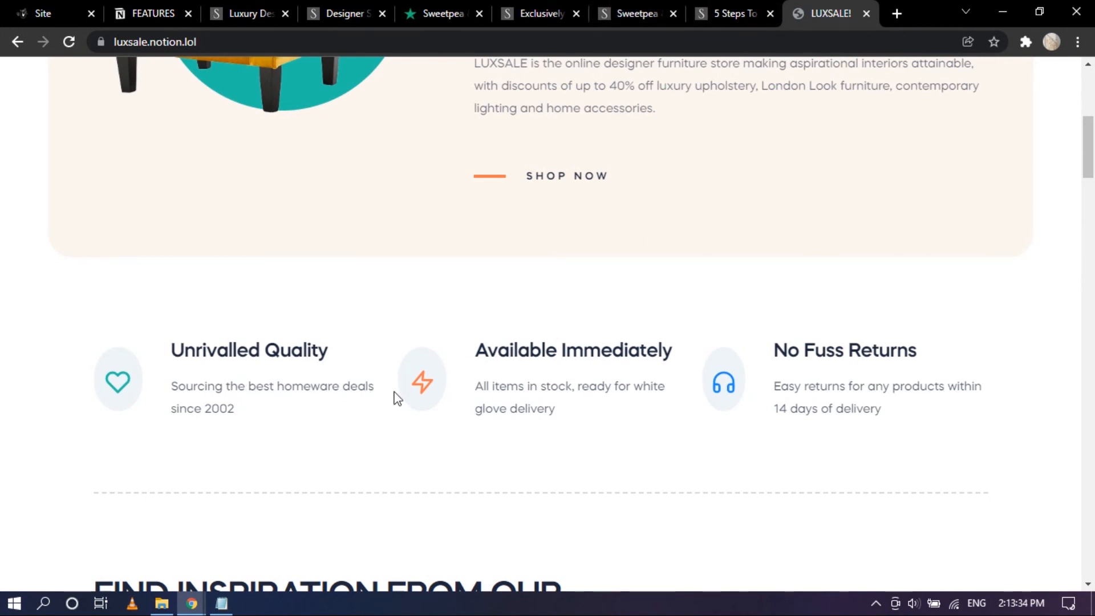
left_click(727, 7)
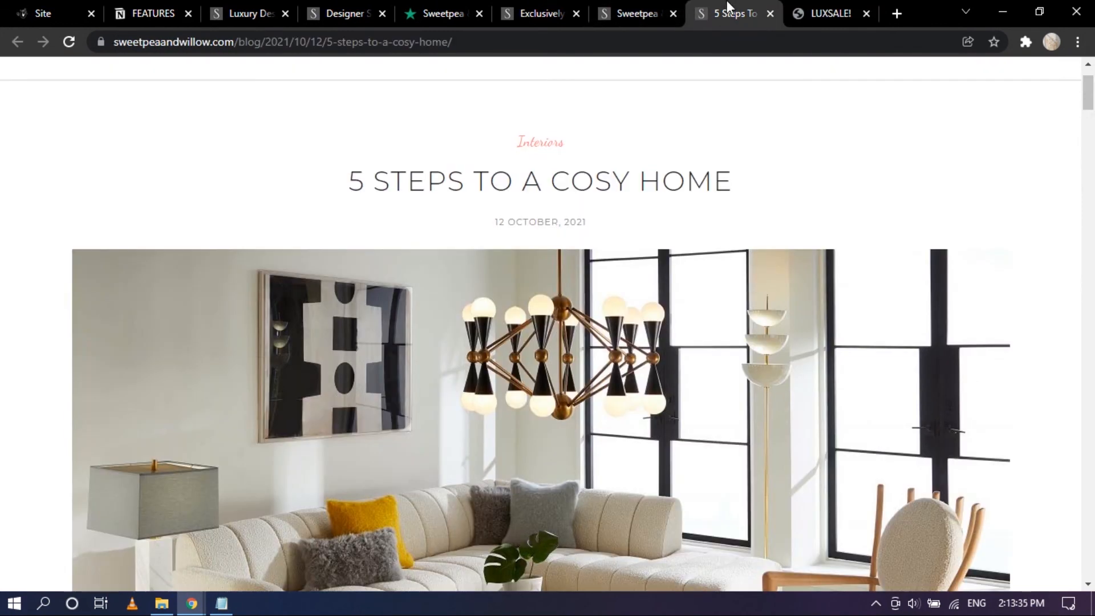
triple_click(366, 183)
key("ctrl+c")
left_click(146, 7)
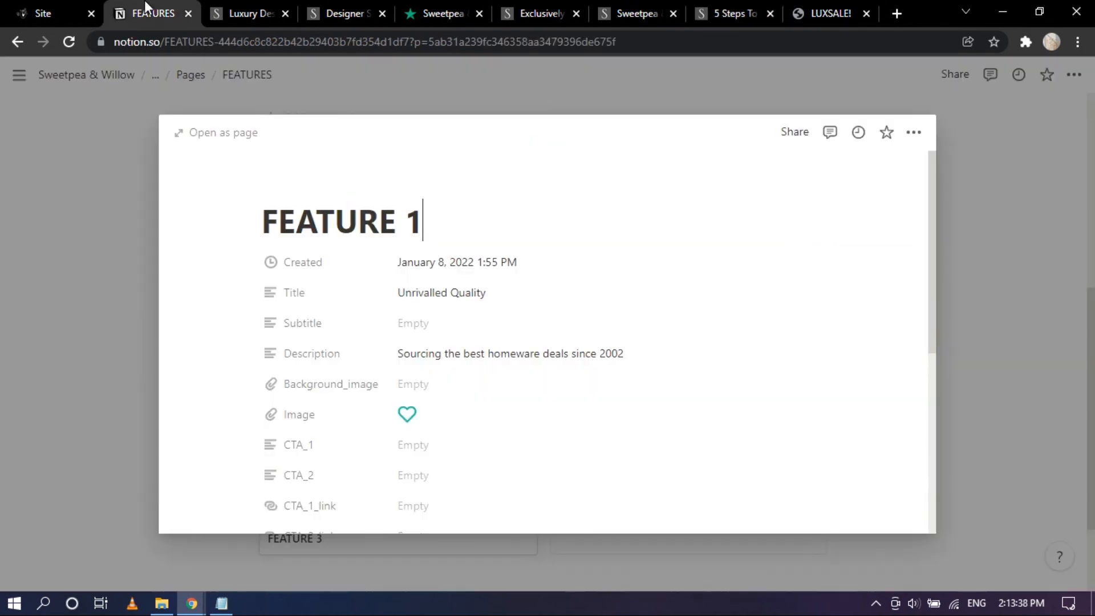
left_click(488, 293)
key("ctrl+a")
key("ctrl+v")
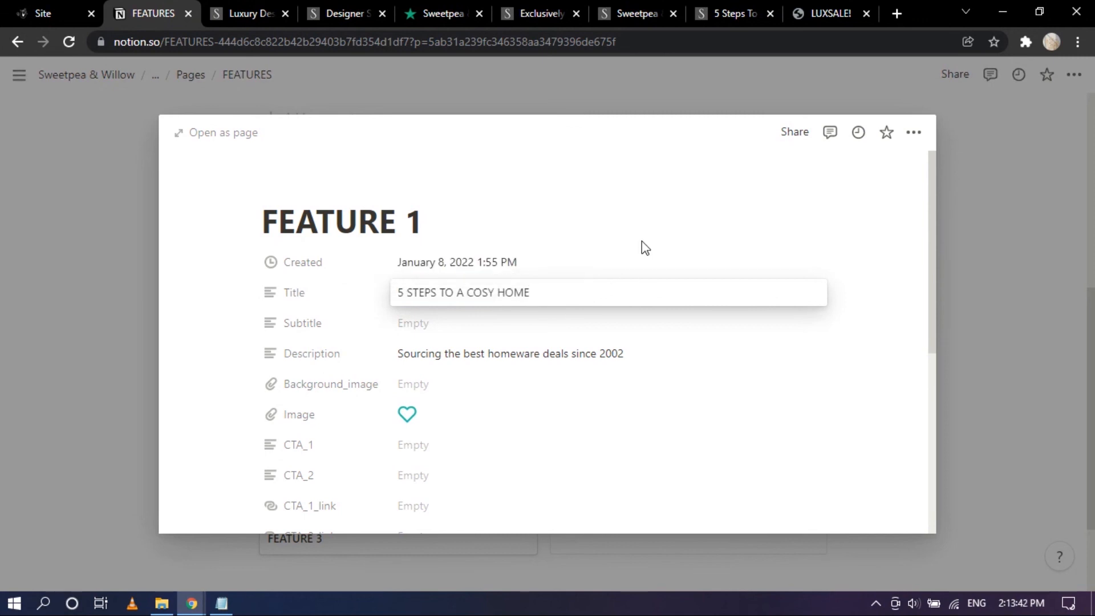
Replace FEATURE 1's Description with the cosy home article's intro paragraph, from "It's officially snug season" to "transform your living space."
left_click(727, 7)
scroll(451, 324, "down", 10)
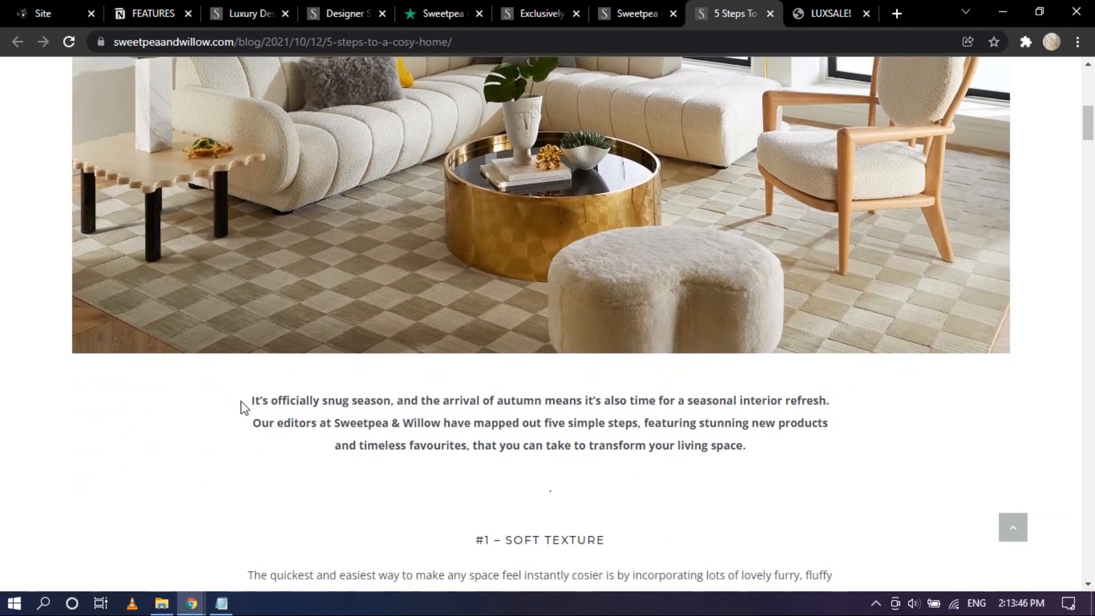
left_click_drag(292, 400, 780, 449)
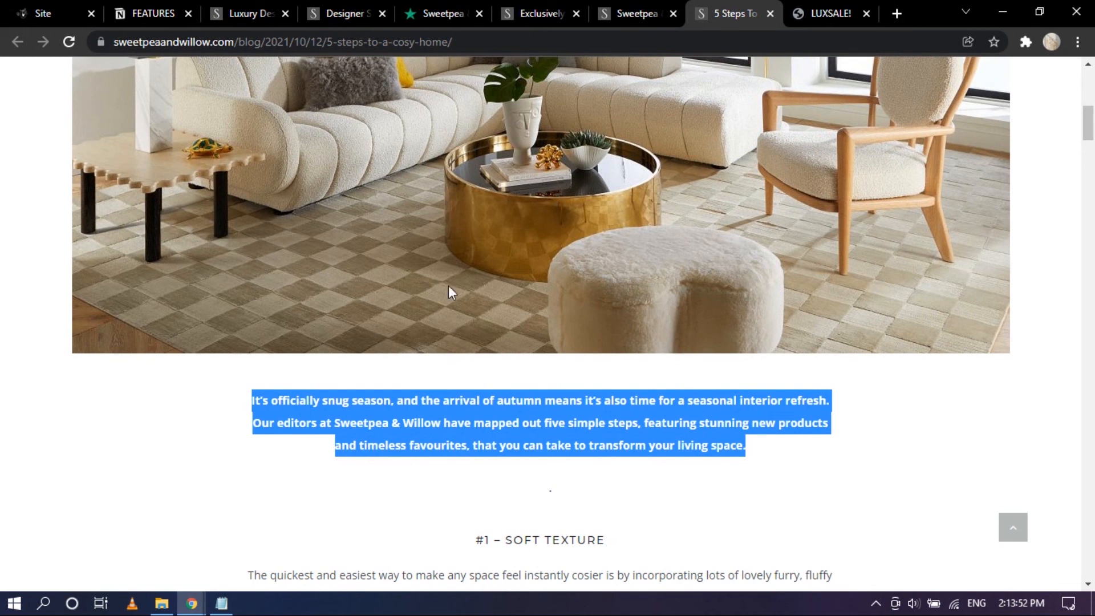
left_click(150, 8)
left_click(513, 354)
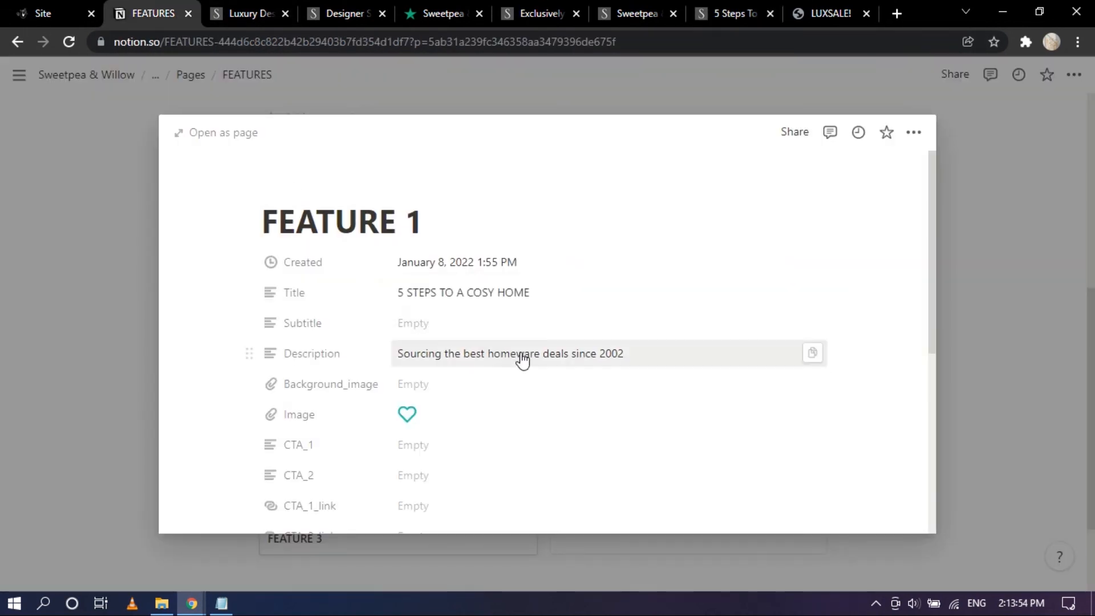
key("ctrl+a")
type("It's officially snug season and the arrival of autumn means it's also time for a seasonal interior refresh. Our editors at Sweetpea & Willow have mapped out five simple steps, featuring stunning new products and timeless favourites, that you can take to transform your living space.")
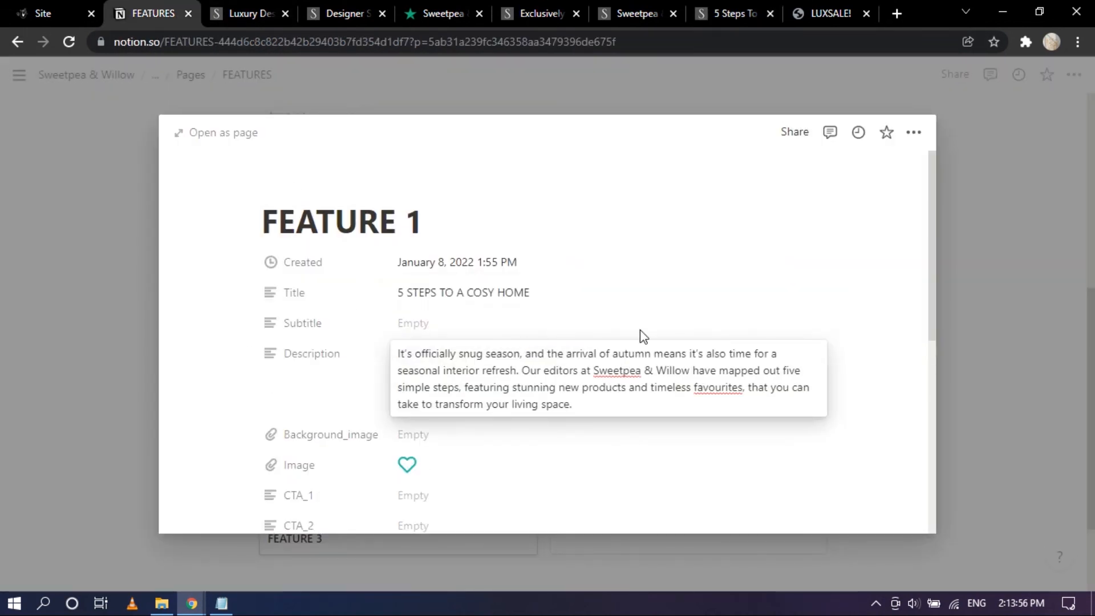
left_click(678, 280)
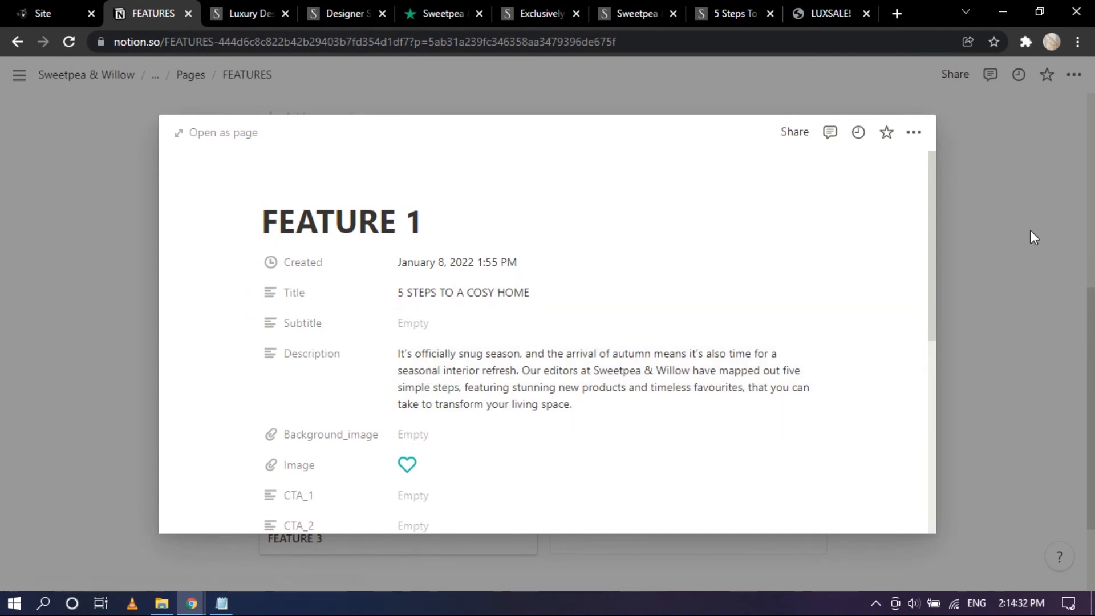
Open the FEATURE 2 entry, and open the blog's "AUTUMN/WINTER 2021 COLOUR TRENDS" article in a new tab
left_click(1029, 230)
left_click(665, 310)
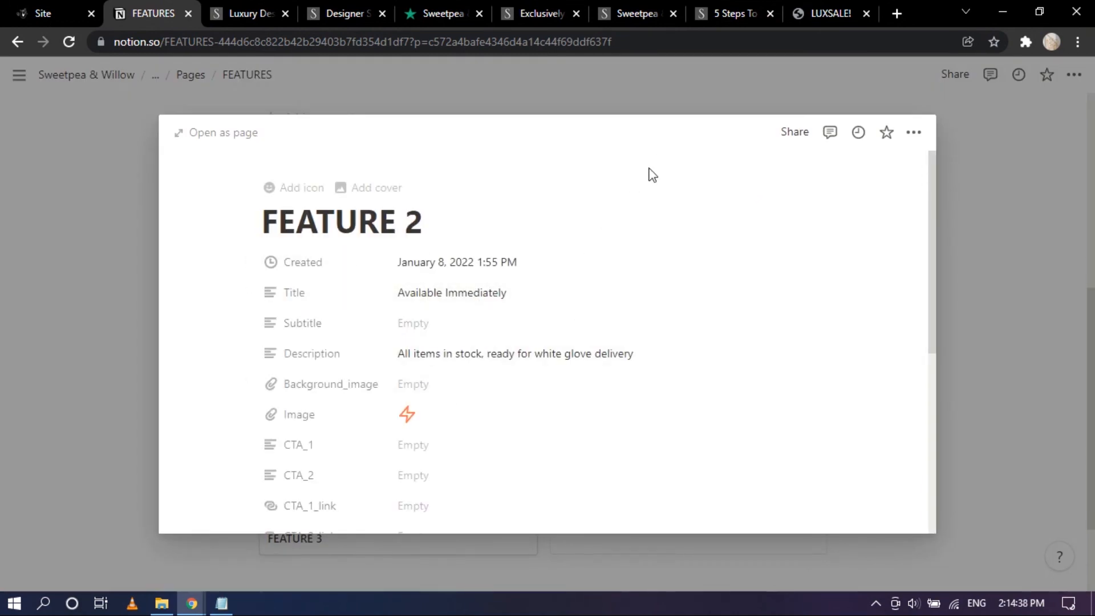
key("ctrl+7")
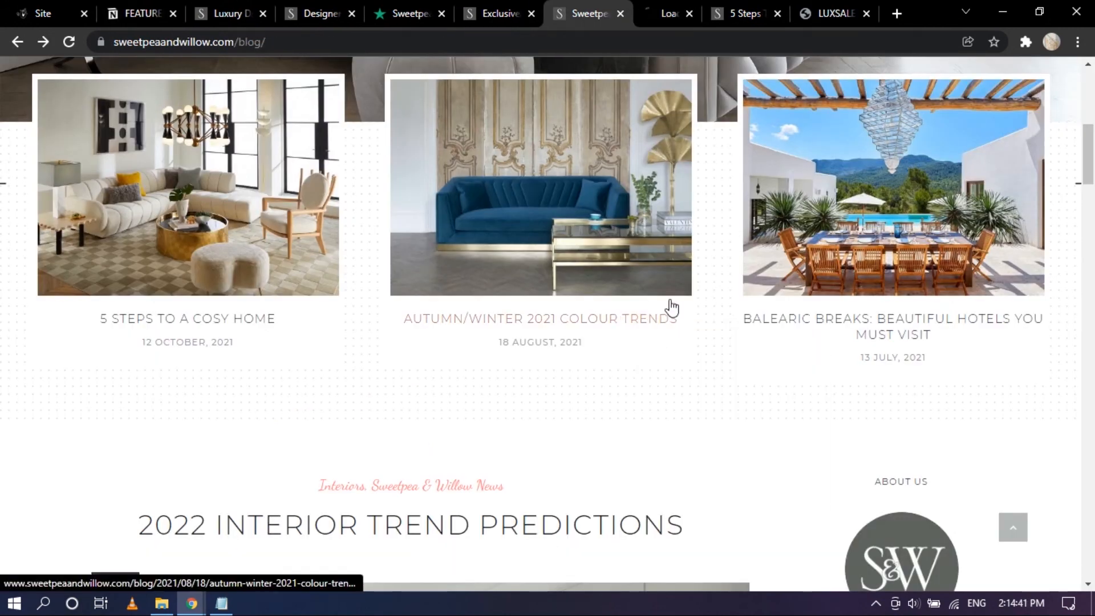
left_click(670, 305)
left_click(777, 13)
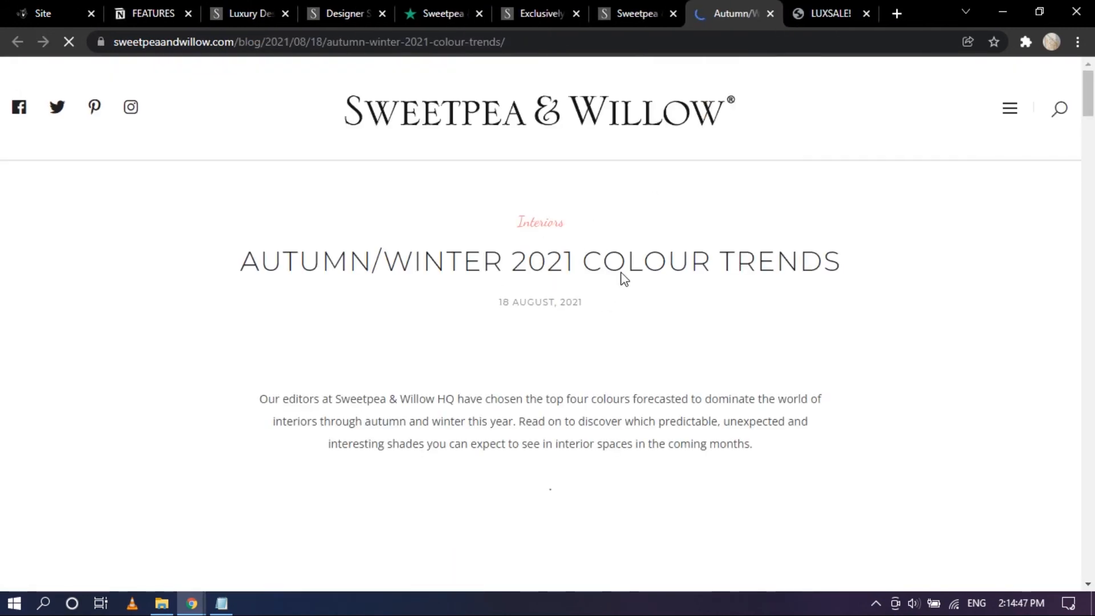
Copy the article heading "AUTUMN/WINTER 2021 COLOUR TRENDS" into FEATURE 2's Title, replacing the existing text
triple_click(606, 263)
key("ctrl+c")
key("ctrl+2")
left_click(464, 292)
key("ctrl+a")
key("ctrl+v")
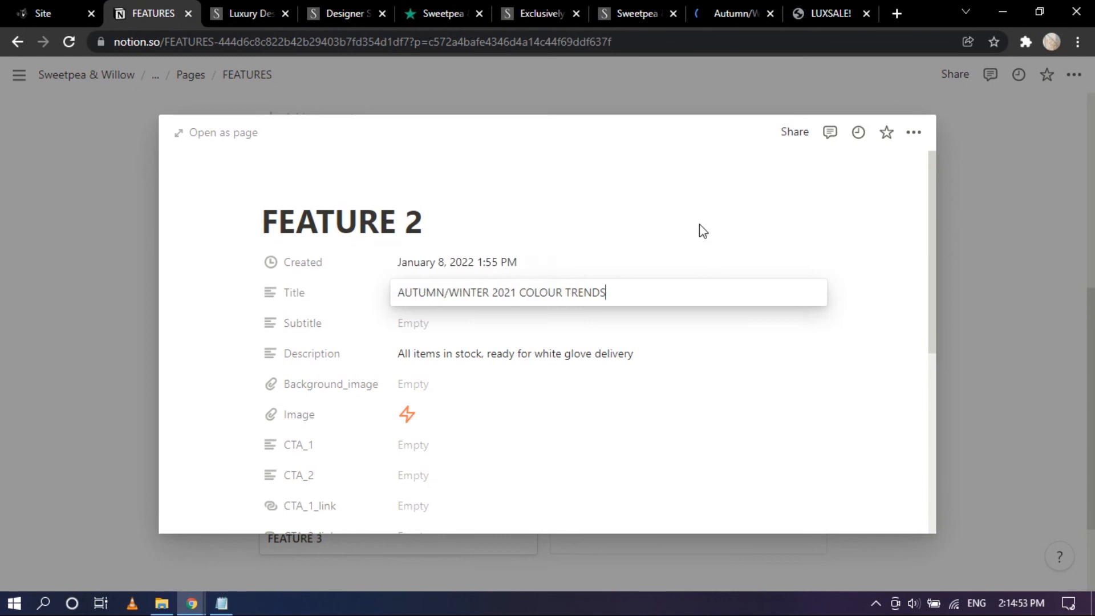
Replace FEATURE 2's Description with the colour trends article's intro paragraph beginning "Our editors at Sweetpea & Willow HQ", and close the entry
key("ctrl+8")
scroll(244, 252, "down", 10)
left_click_drag(255, 240, 789, 288)
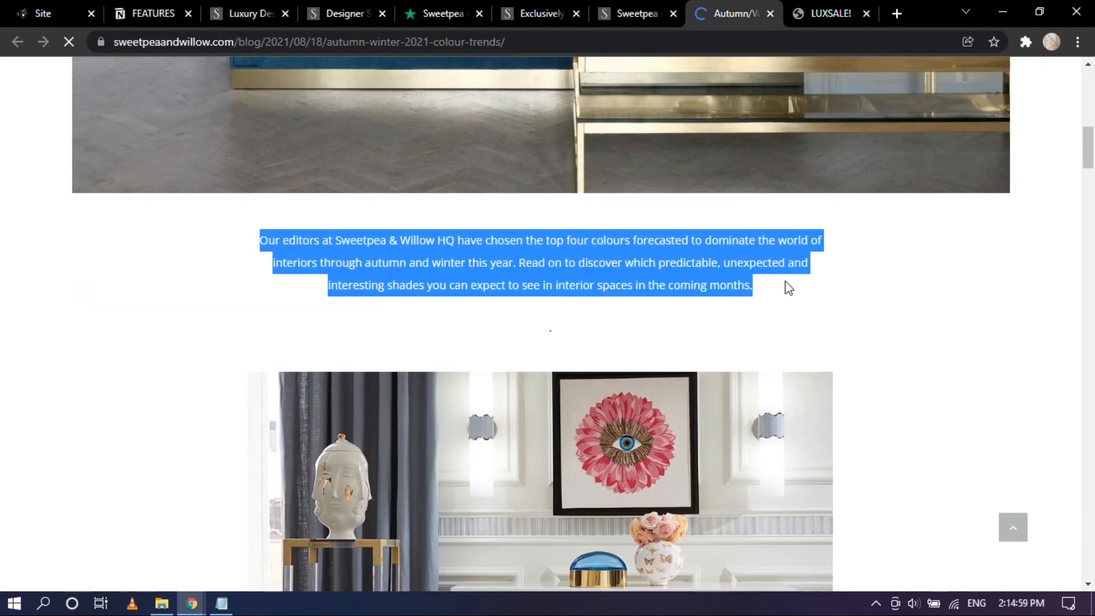
key("ctrl+c")
key("ctrl+2")
left_click(456, 357)
key("ctrl+a")
key("ctrl+v")
left_click(956, 282)
left_click(956, 282)
Open the FEATURE 3 entry, close the colour trends article, and open the blog's "2022 INTERIOR TREND PREDICTIONS" article in a new tab
left_click(409, 459)
left_click(769, 14)
left_click(632, 16)
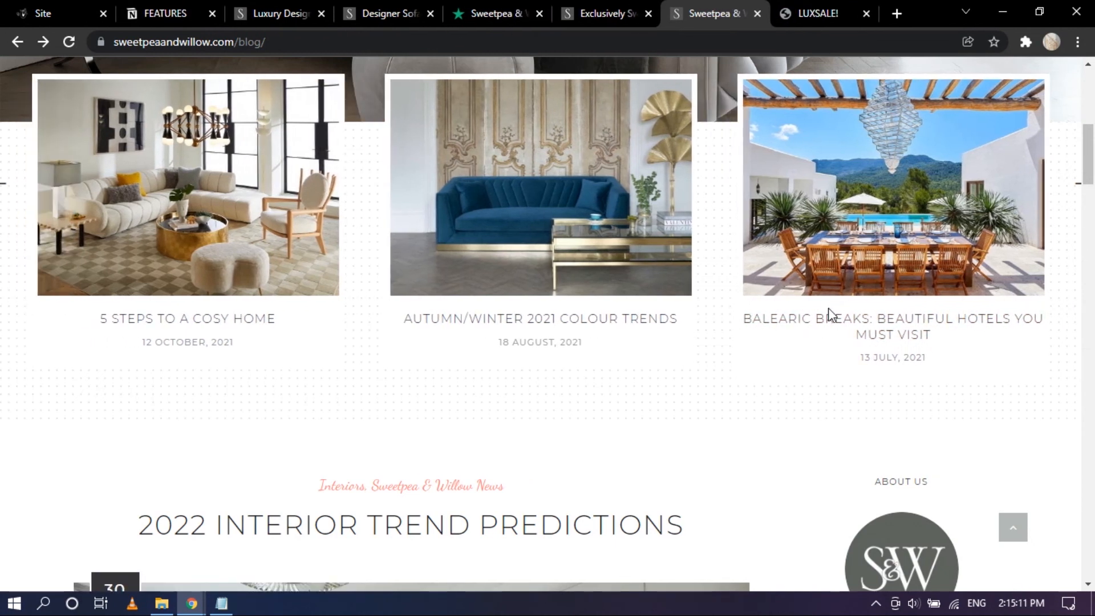
middle_click(205, 320)
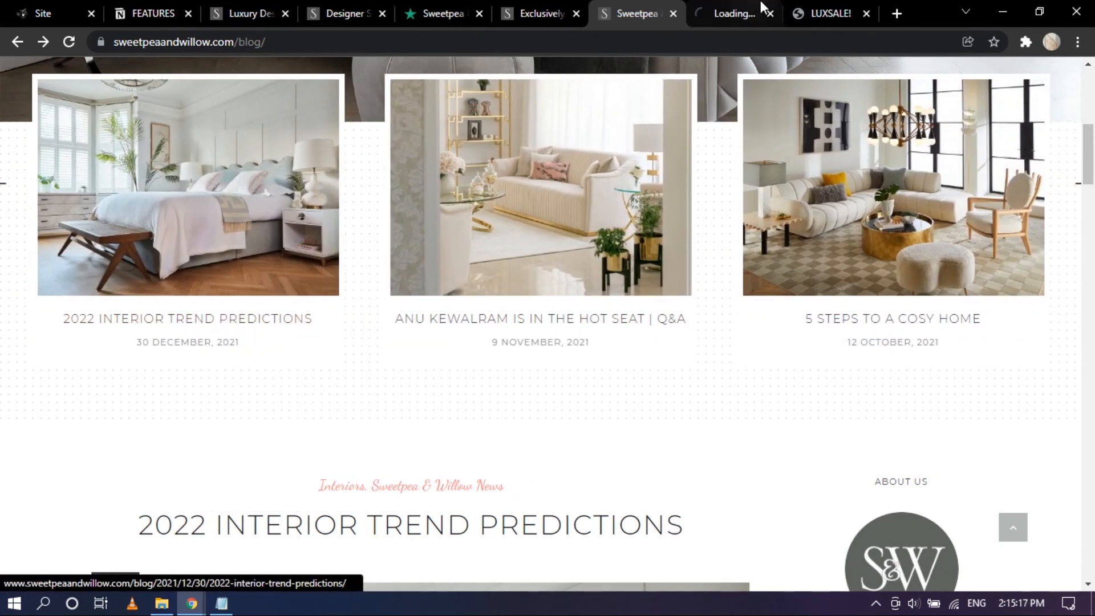
left_click(763, 8)
Replace FEATURE 3's Title with the article heading "2022 INTERIOR TREND PREDICTIONS"
double_click(506, 265)
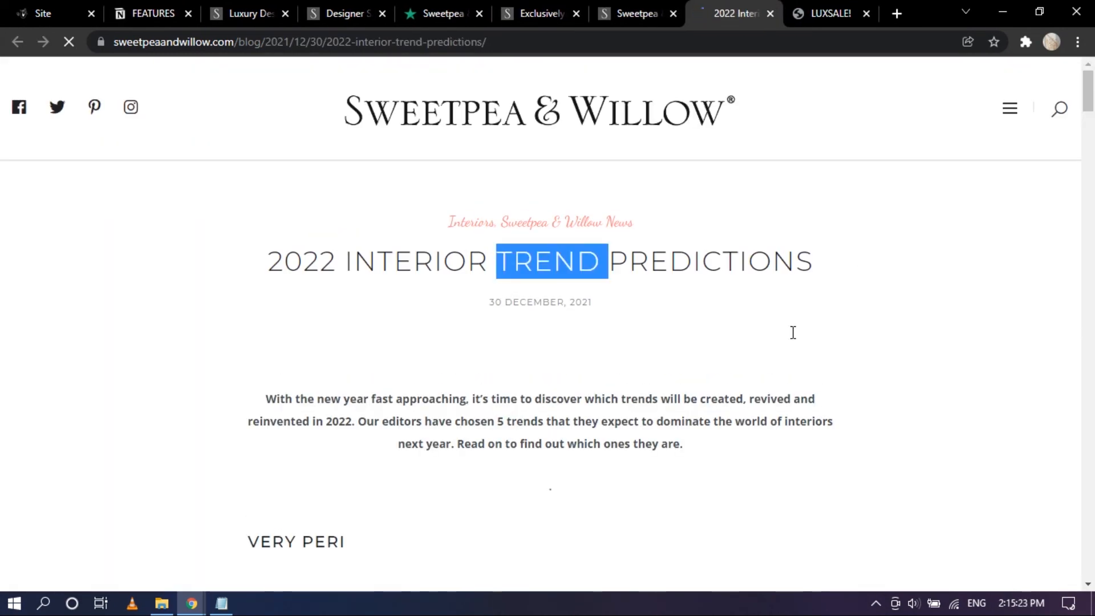
left_click_drag(816, 261, 267, 262)
left_click(151, 13)
left_click(530, 293)
Replace FEATURE 3's Description with the trend predictions article's intro paragraph beginning "With the new year fast approaching", and close the entry
left_click(735, 14)
scroll(498, 323, "down", 10)
triple_click(304, 320)
key("ctrl+c")
left_click(151, 13)
left_click(485, 357)
key("ctrl+a")
key("ctrl+v")
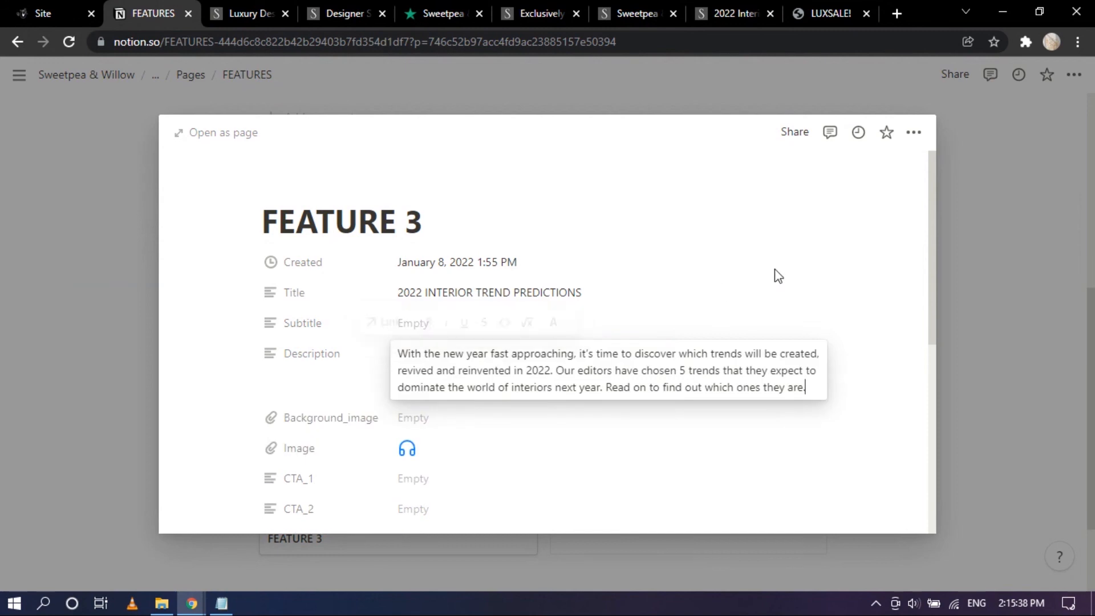
left_click(849, 273)
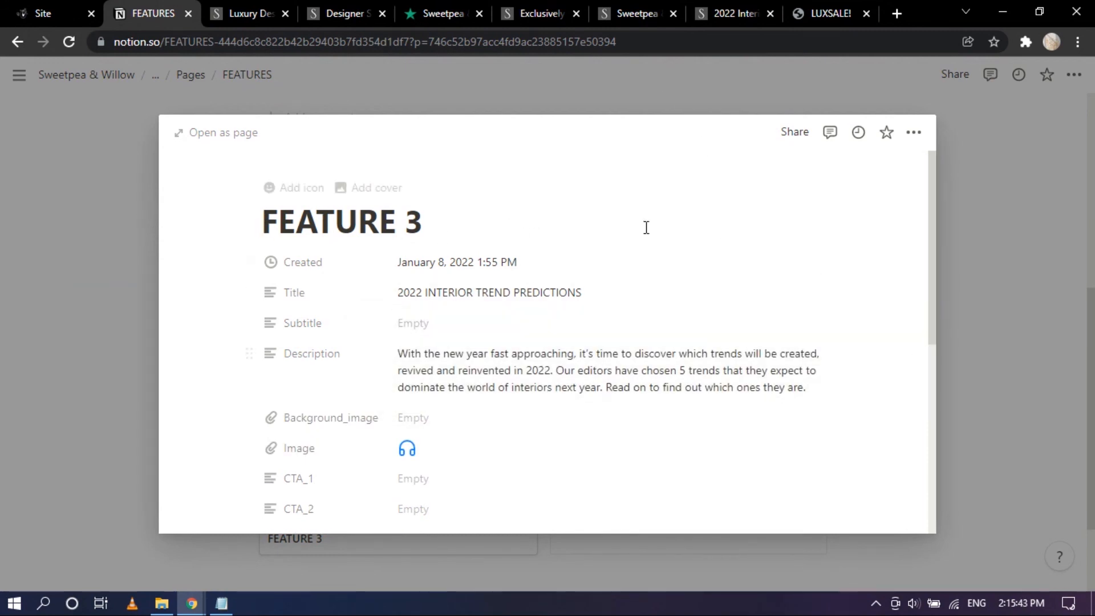
left_click(1002, 278)
scroll(456, 396, "down", 2)
scroll(513, 399, "up", 7)
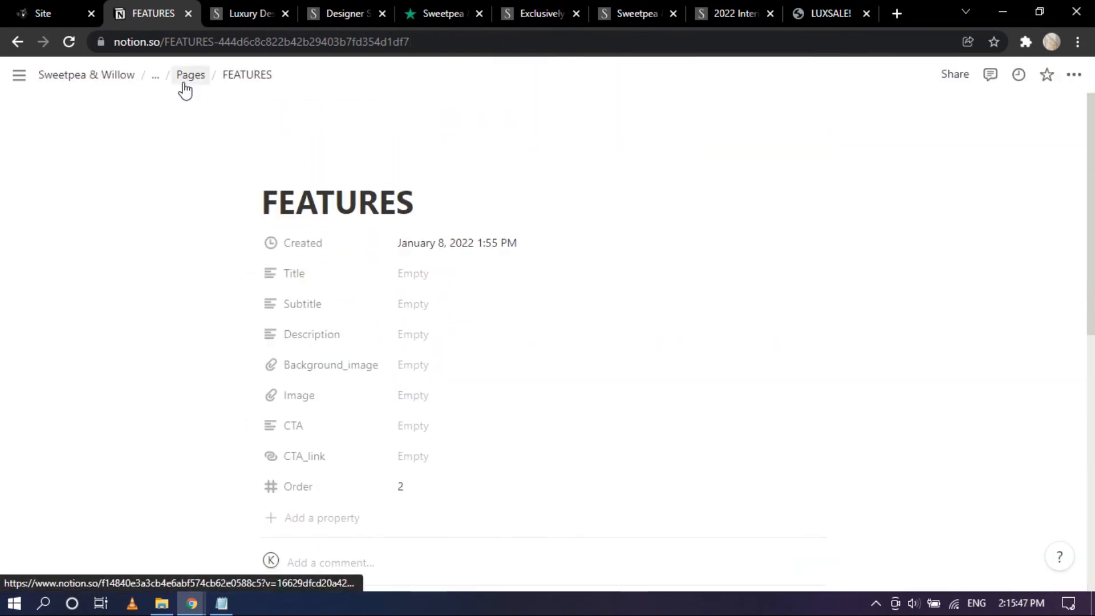